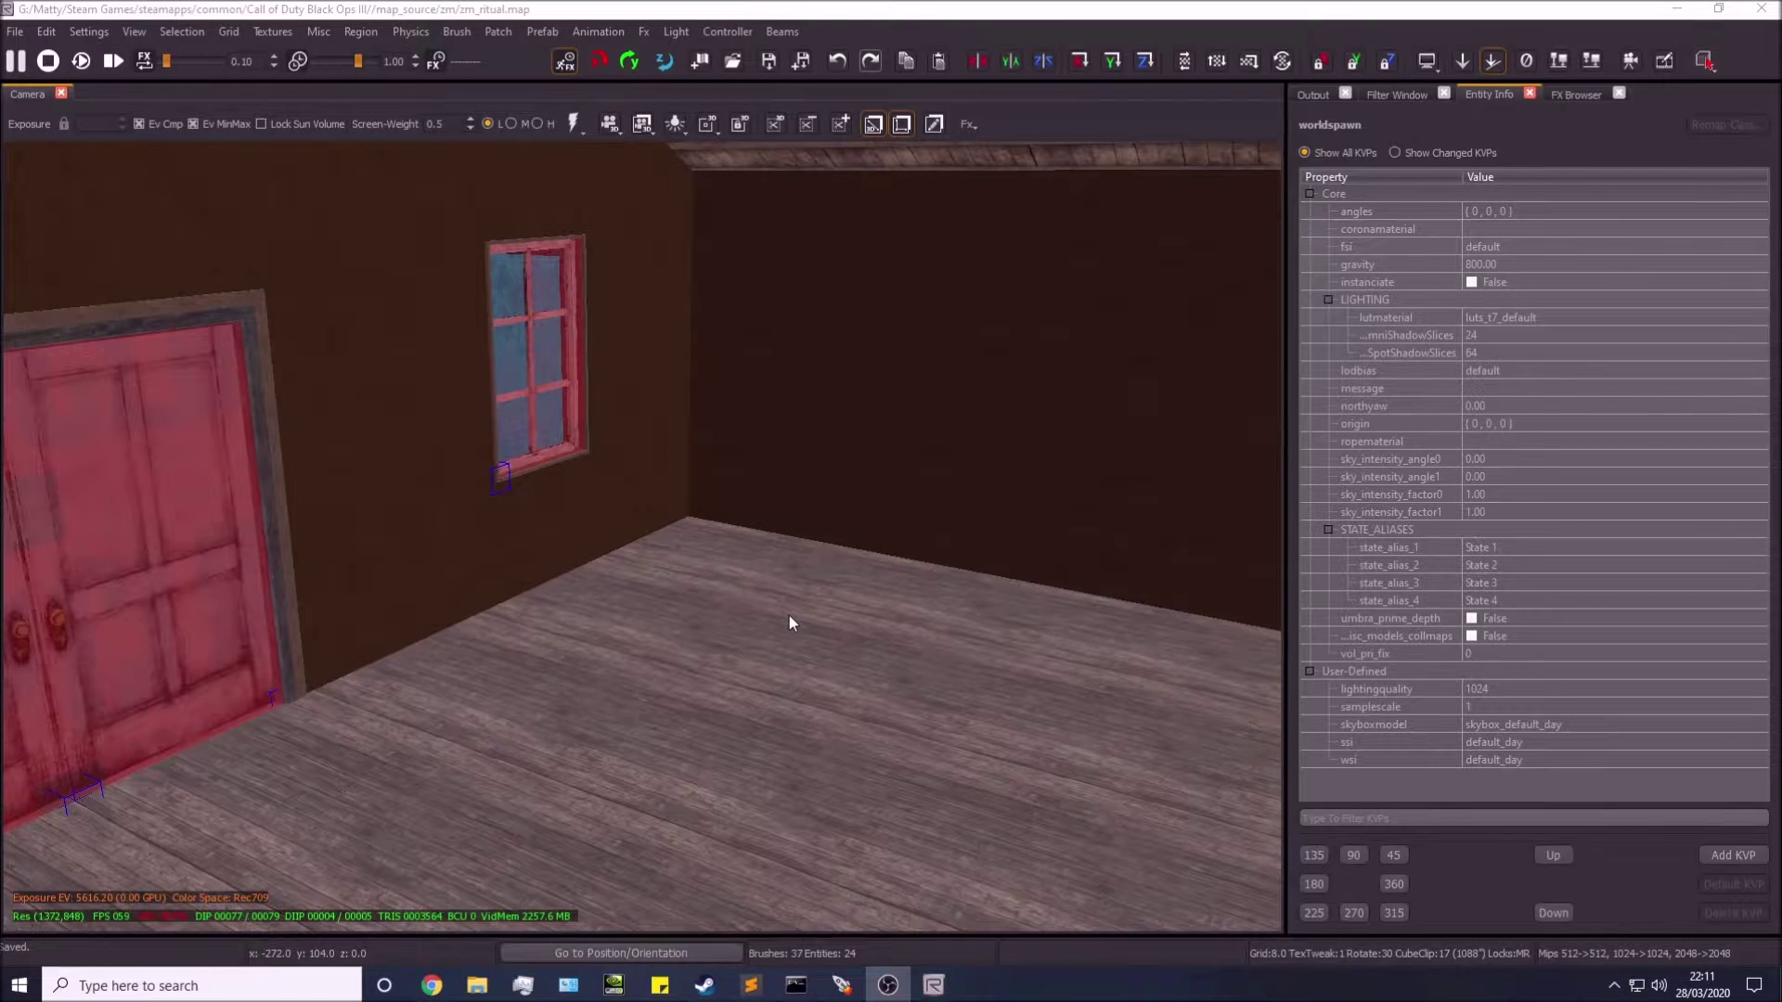
# - Examine the house interior, including the doors, windows, corner walls, floor and sloped ceiling
pyautogui.click(755, 543)
pyautogui.moveTo(755, 544); pyautogui.dragTo(770, 334, button='right')
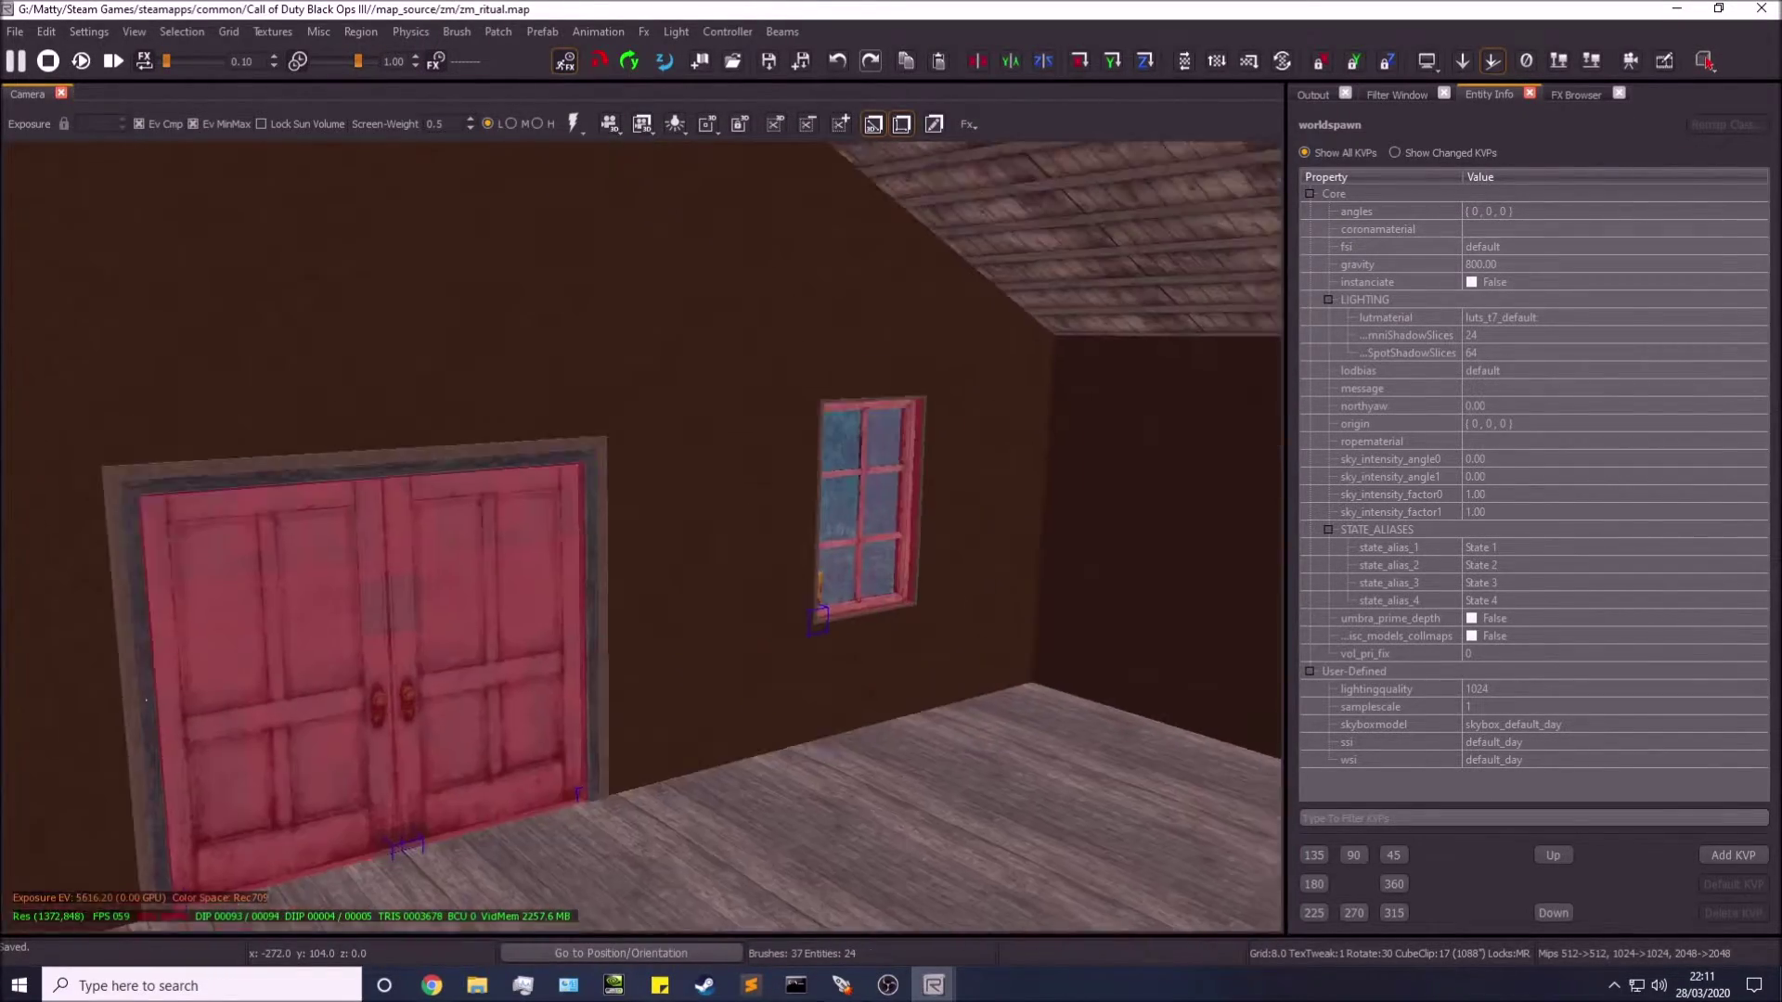
pyautogui.moveTo(975, 567); pyautogui.dragTo(792, 563, button='right')
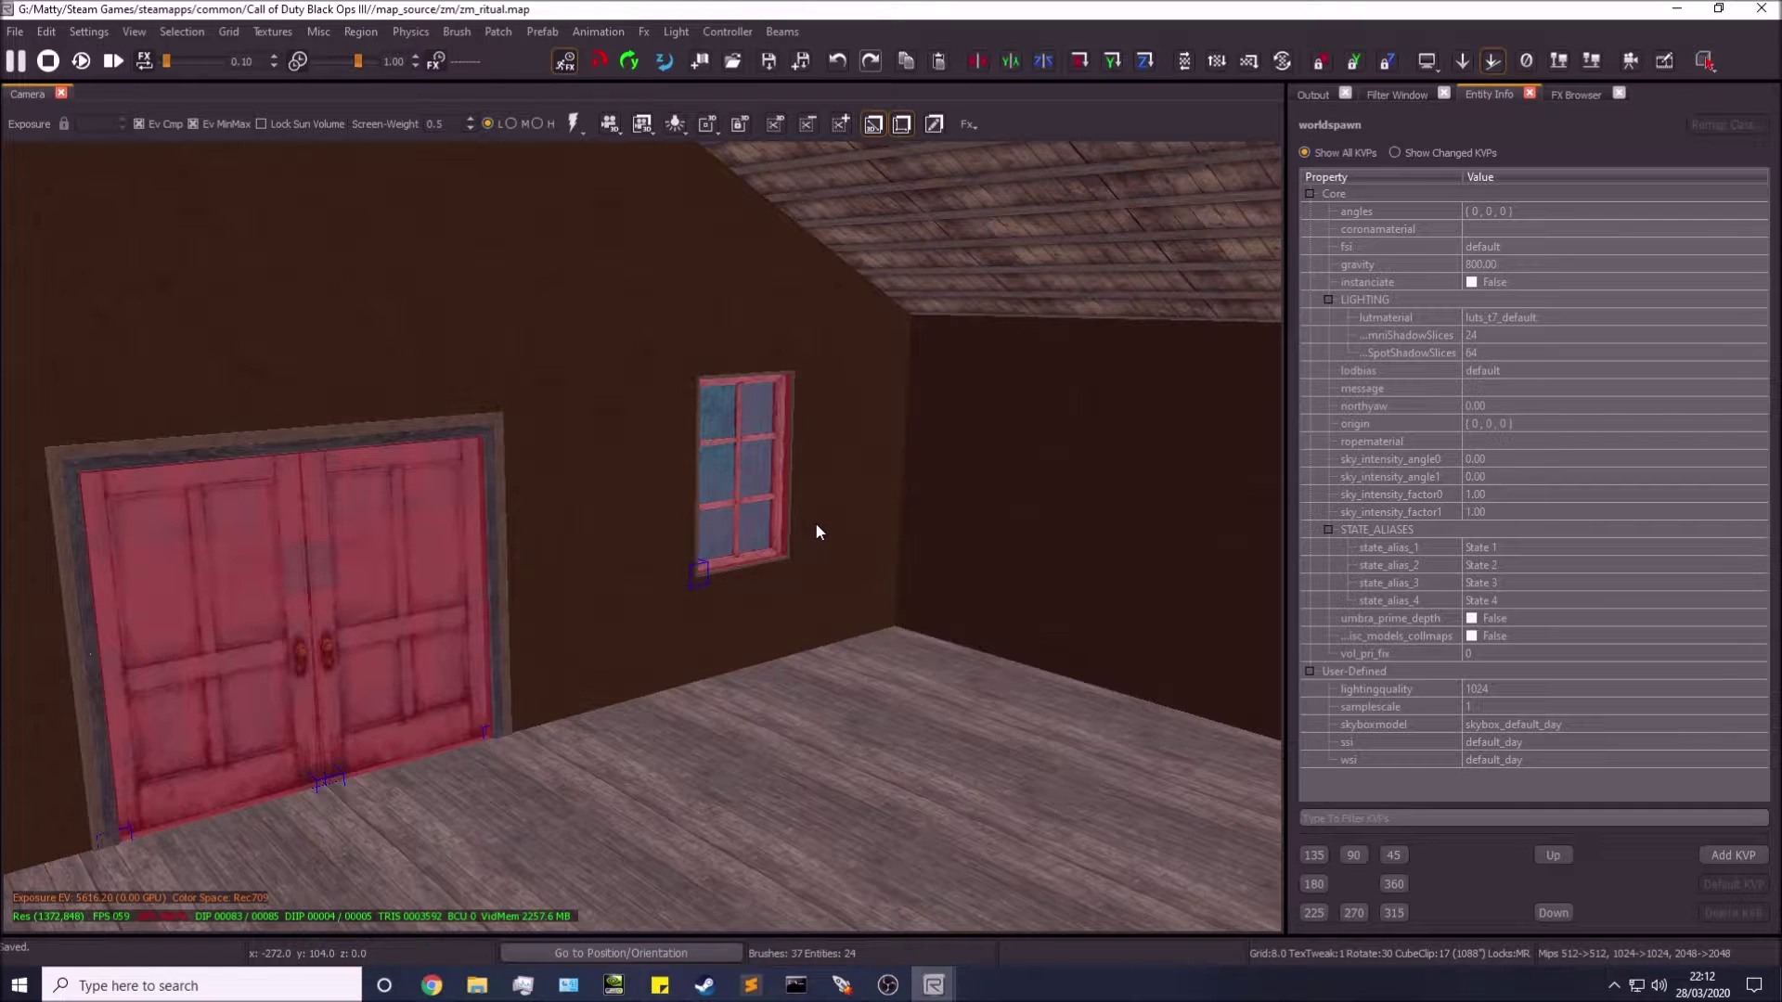
pyautogui.moveTo(819, 509); pyautogui.dragTo(1021, 669, button='right')
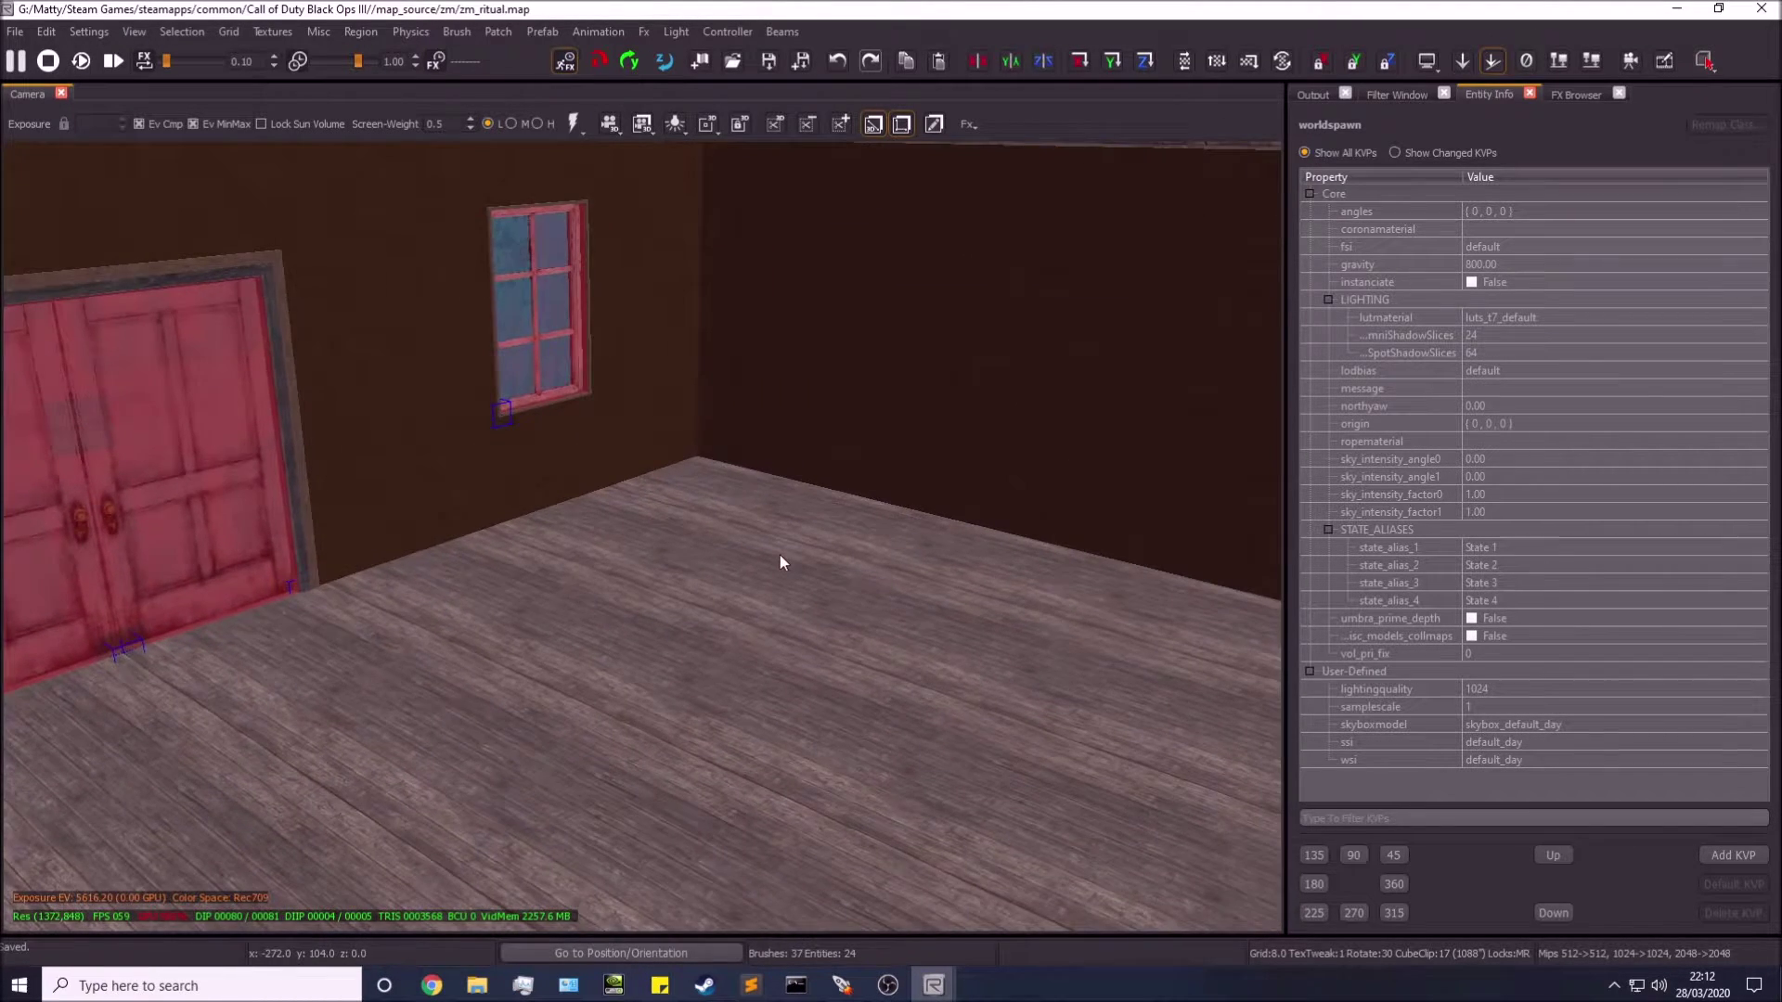
pyautogui.moveTo(780, 557); pyautogui.dragTo(965, 408, button='right')
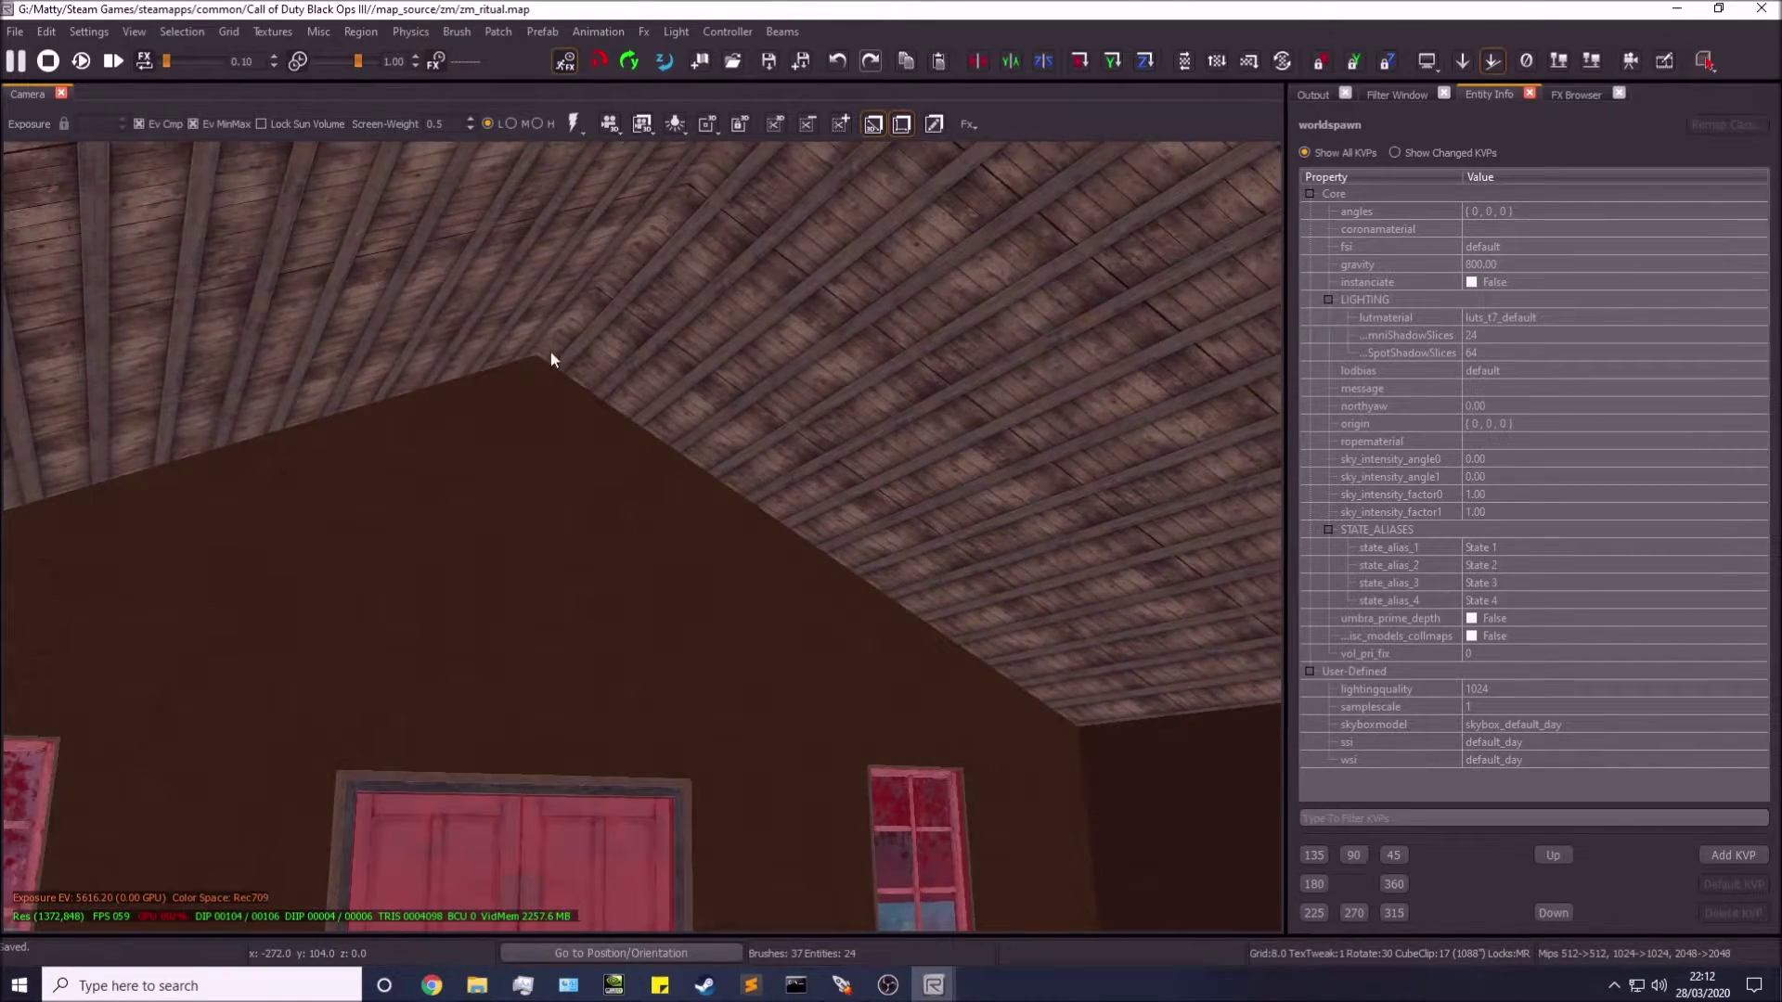
pyautogui.moveTo(551, 353); pyautogui.dragTo(582, 358, button='right')
pyautogui.moveTo(665, 442); pyautogui.dragTo(453, 350, button='right')
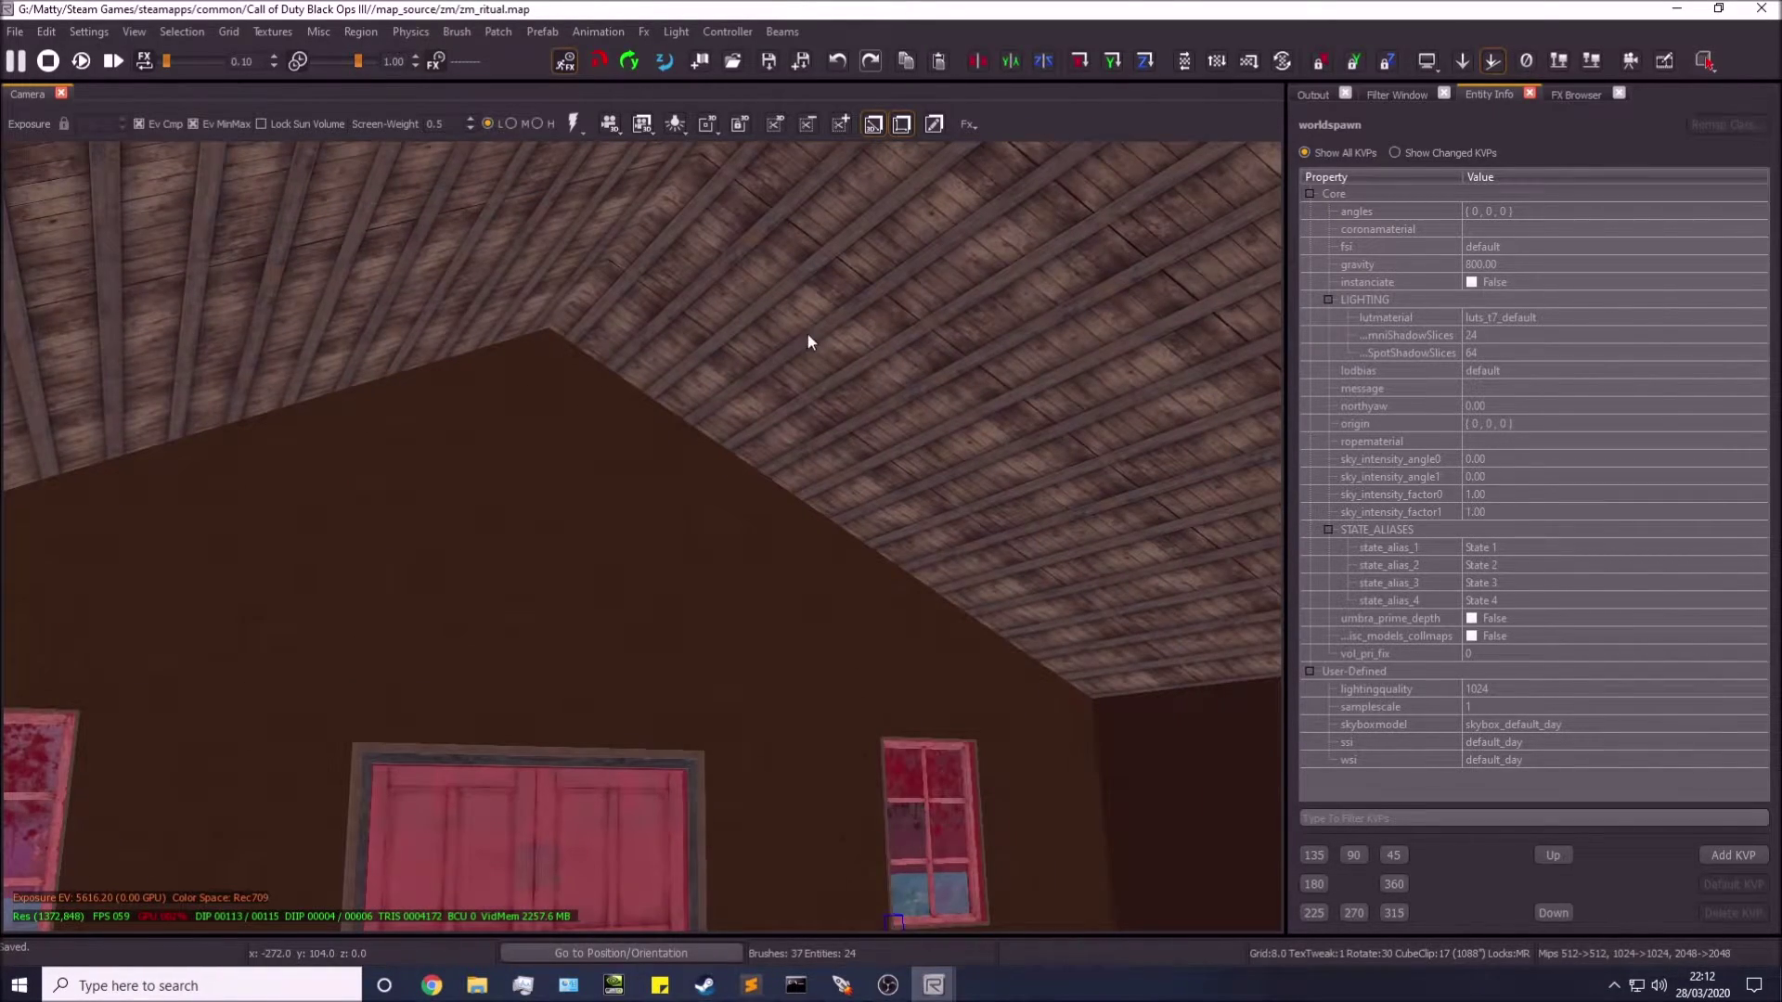
pyautogui.moveTo(755, 401); pyautogui.dragTo(763, 457, button='right')
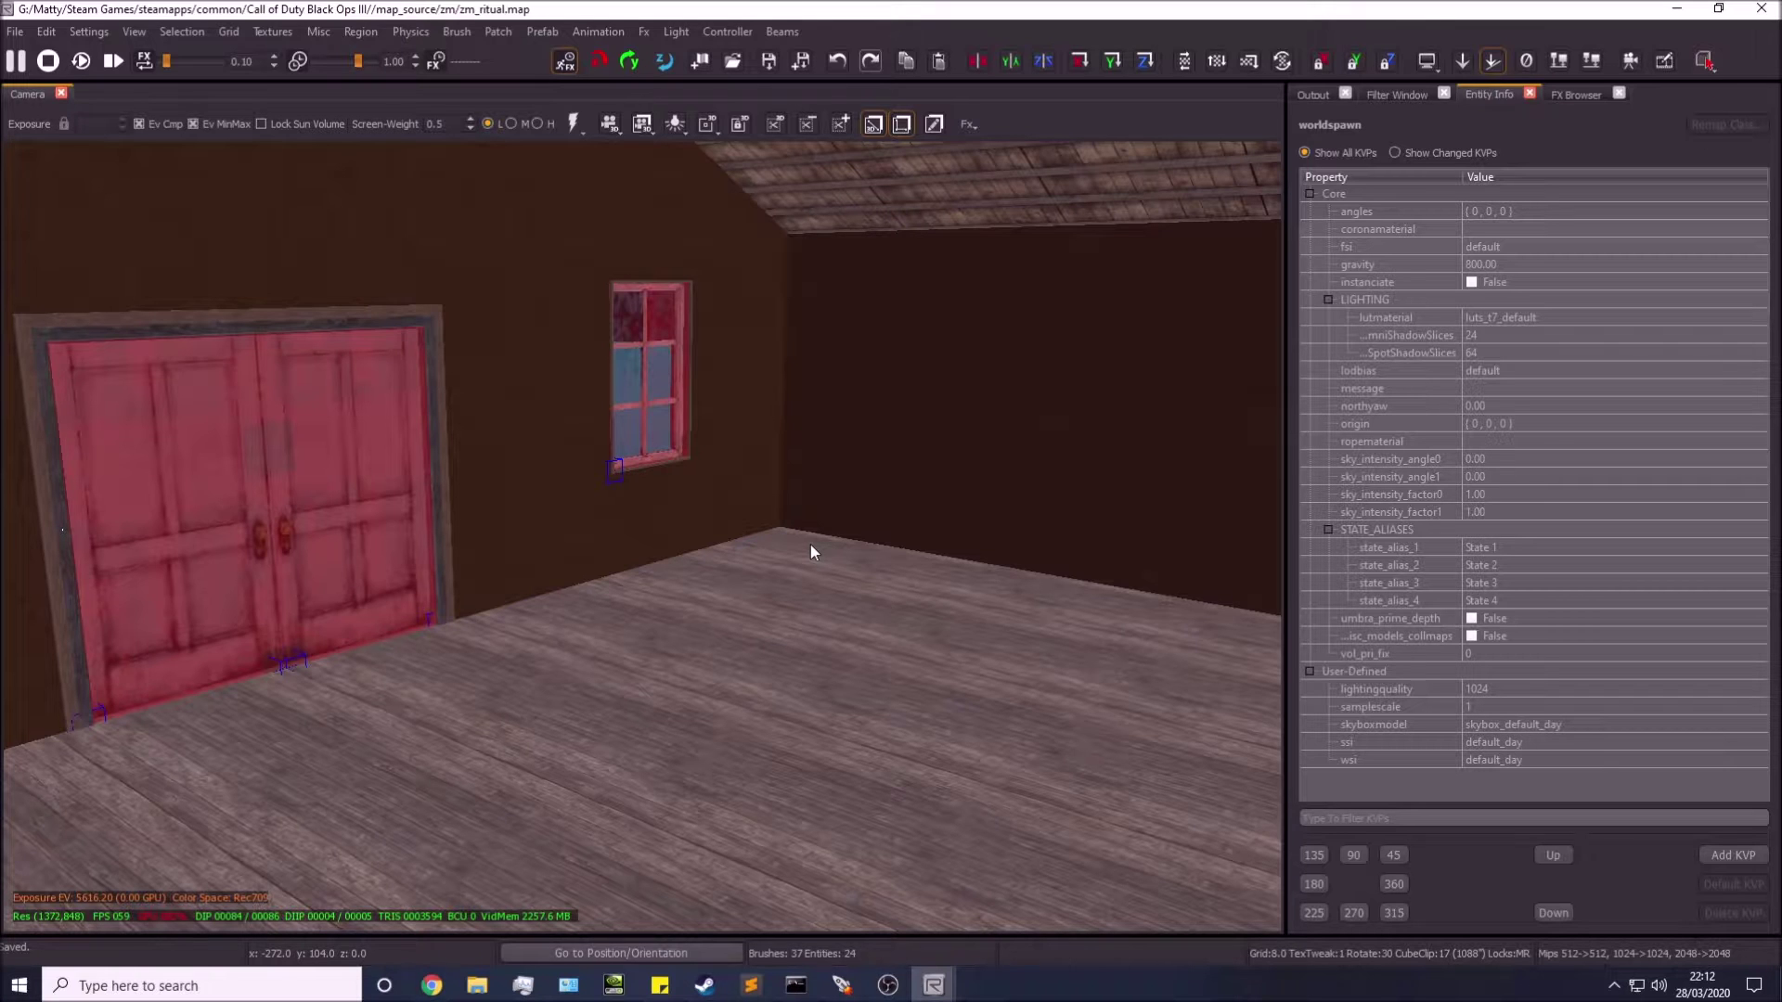
pyautogui.moveTo(810, 548); pyautogui.dragTo(795, 546, button='right')
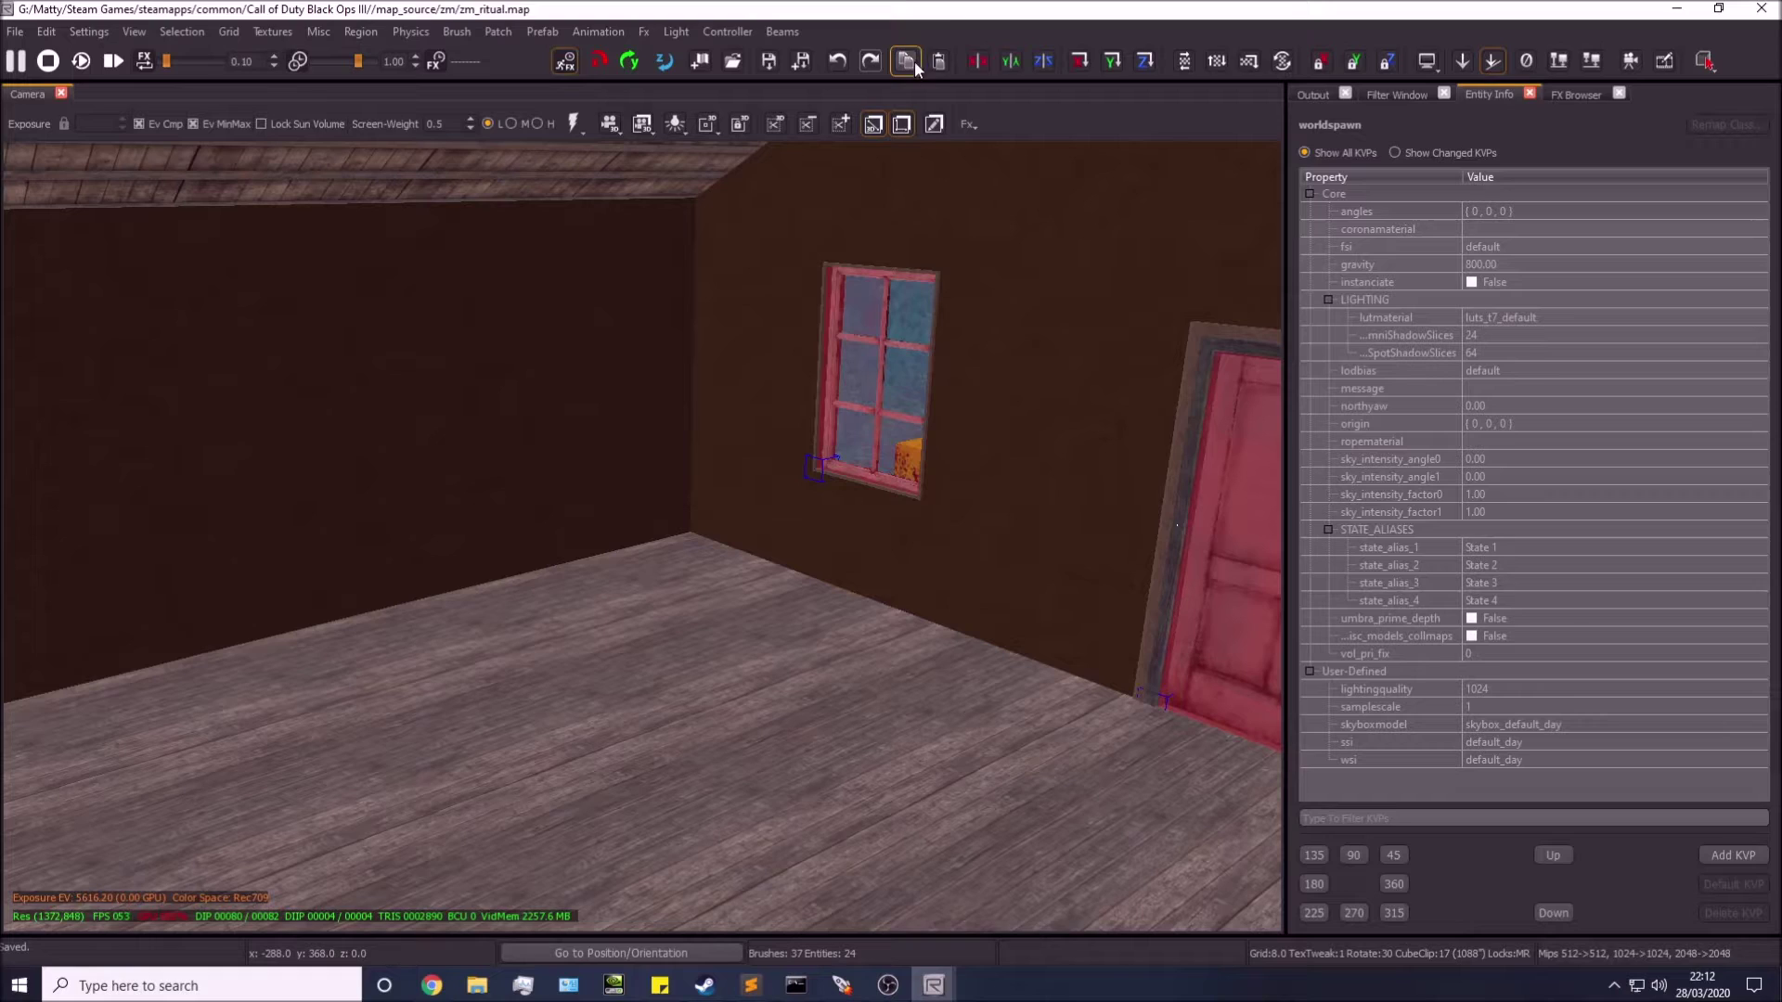
# - Open the Entity Browser, search for "ref" and select the reflection_probe entity
pyautogui.click(938, 30)
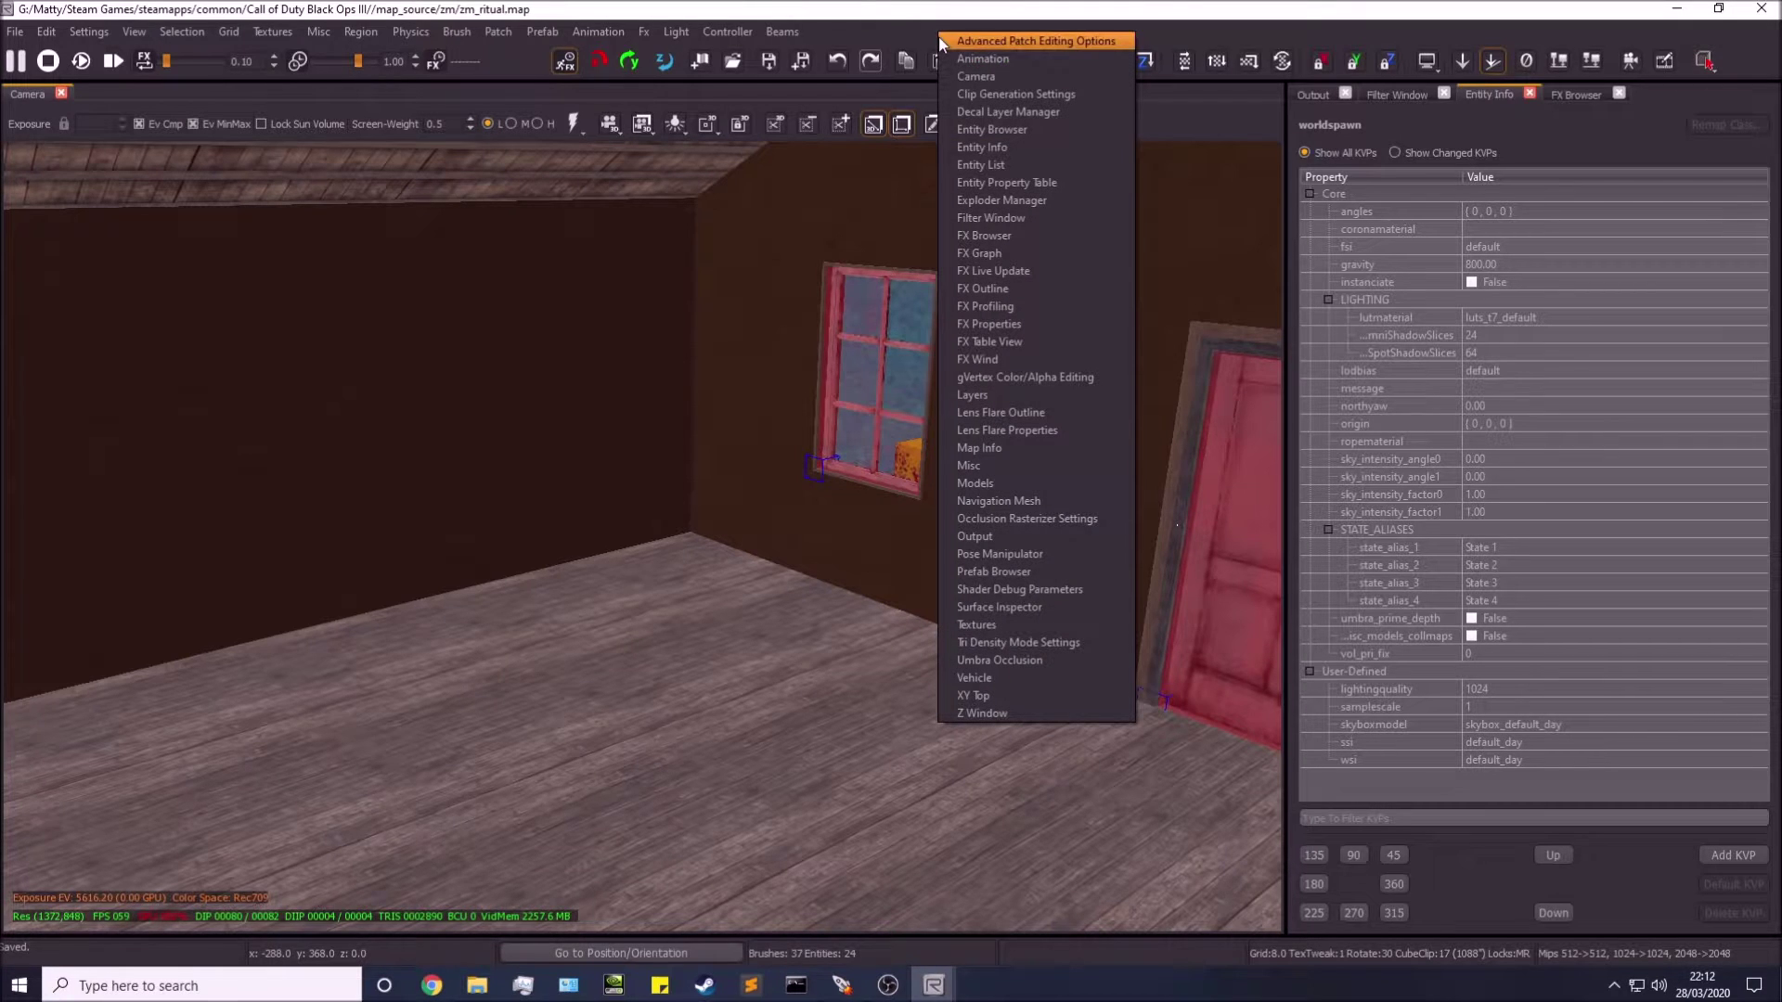
pyautogui.click(1034, 130)
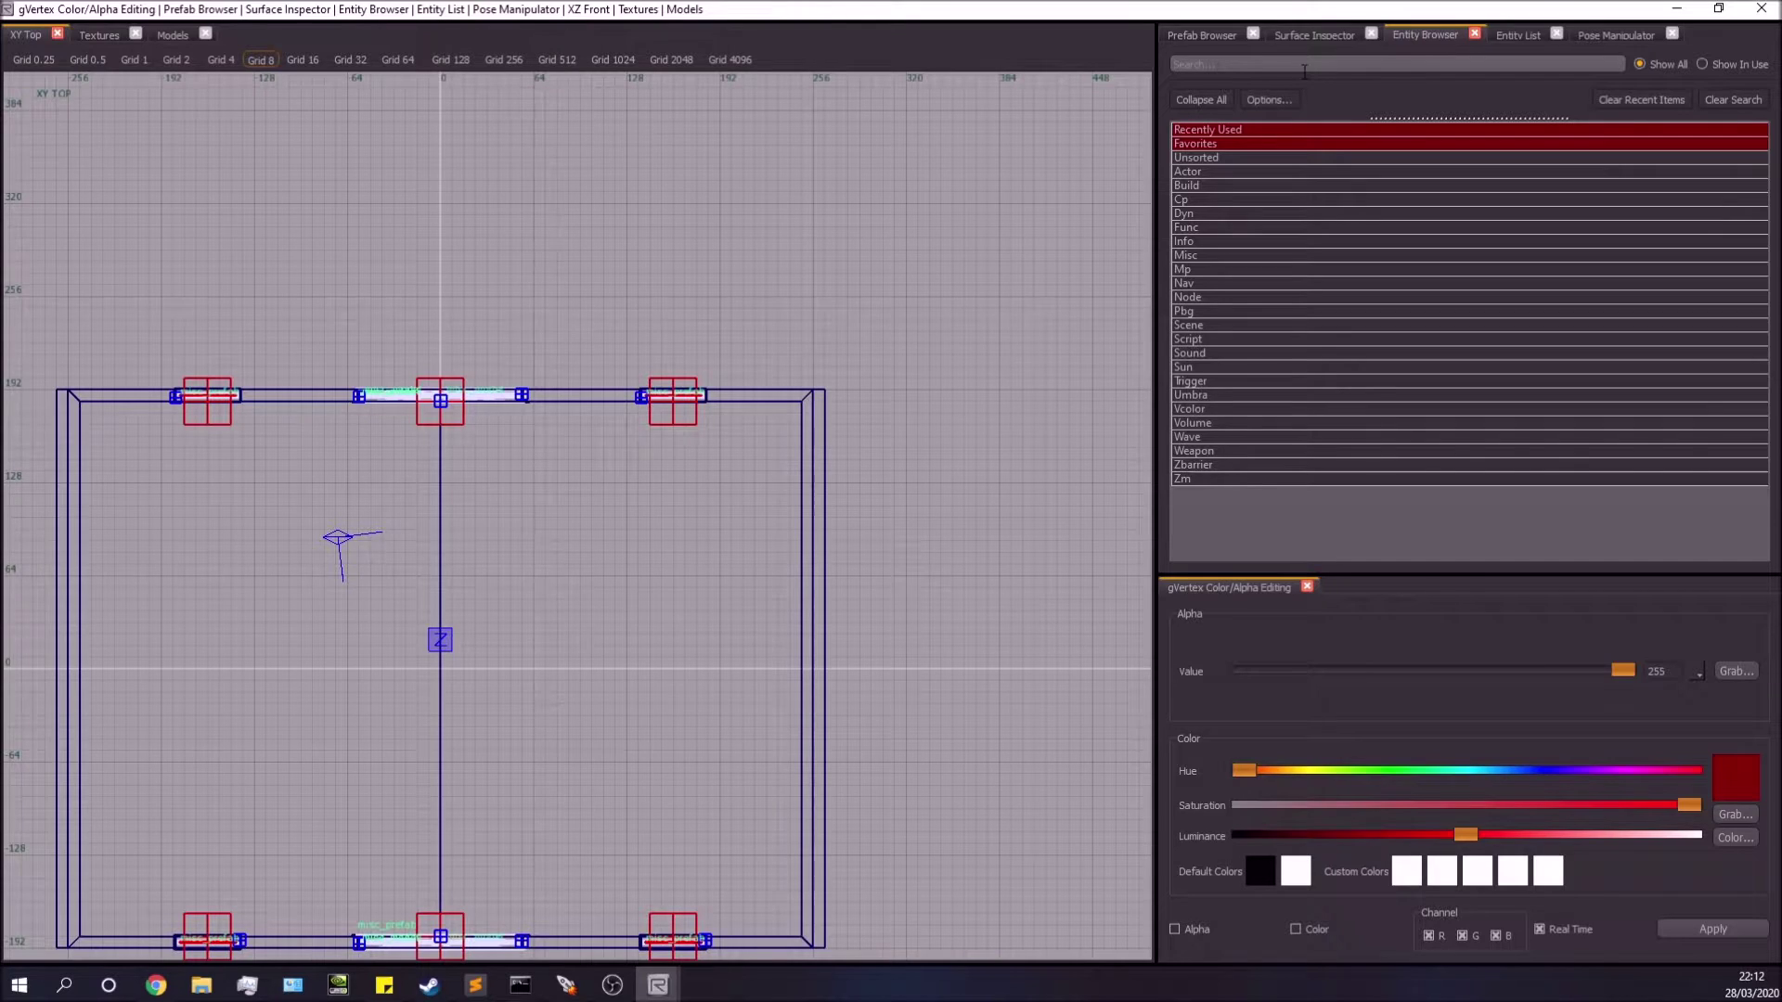
pyautogui.write('ref')
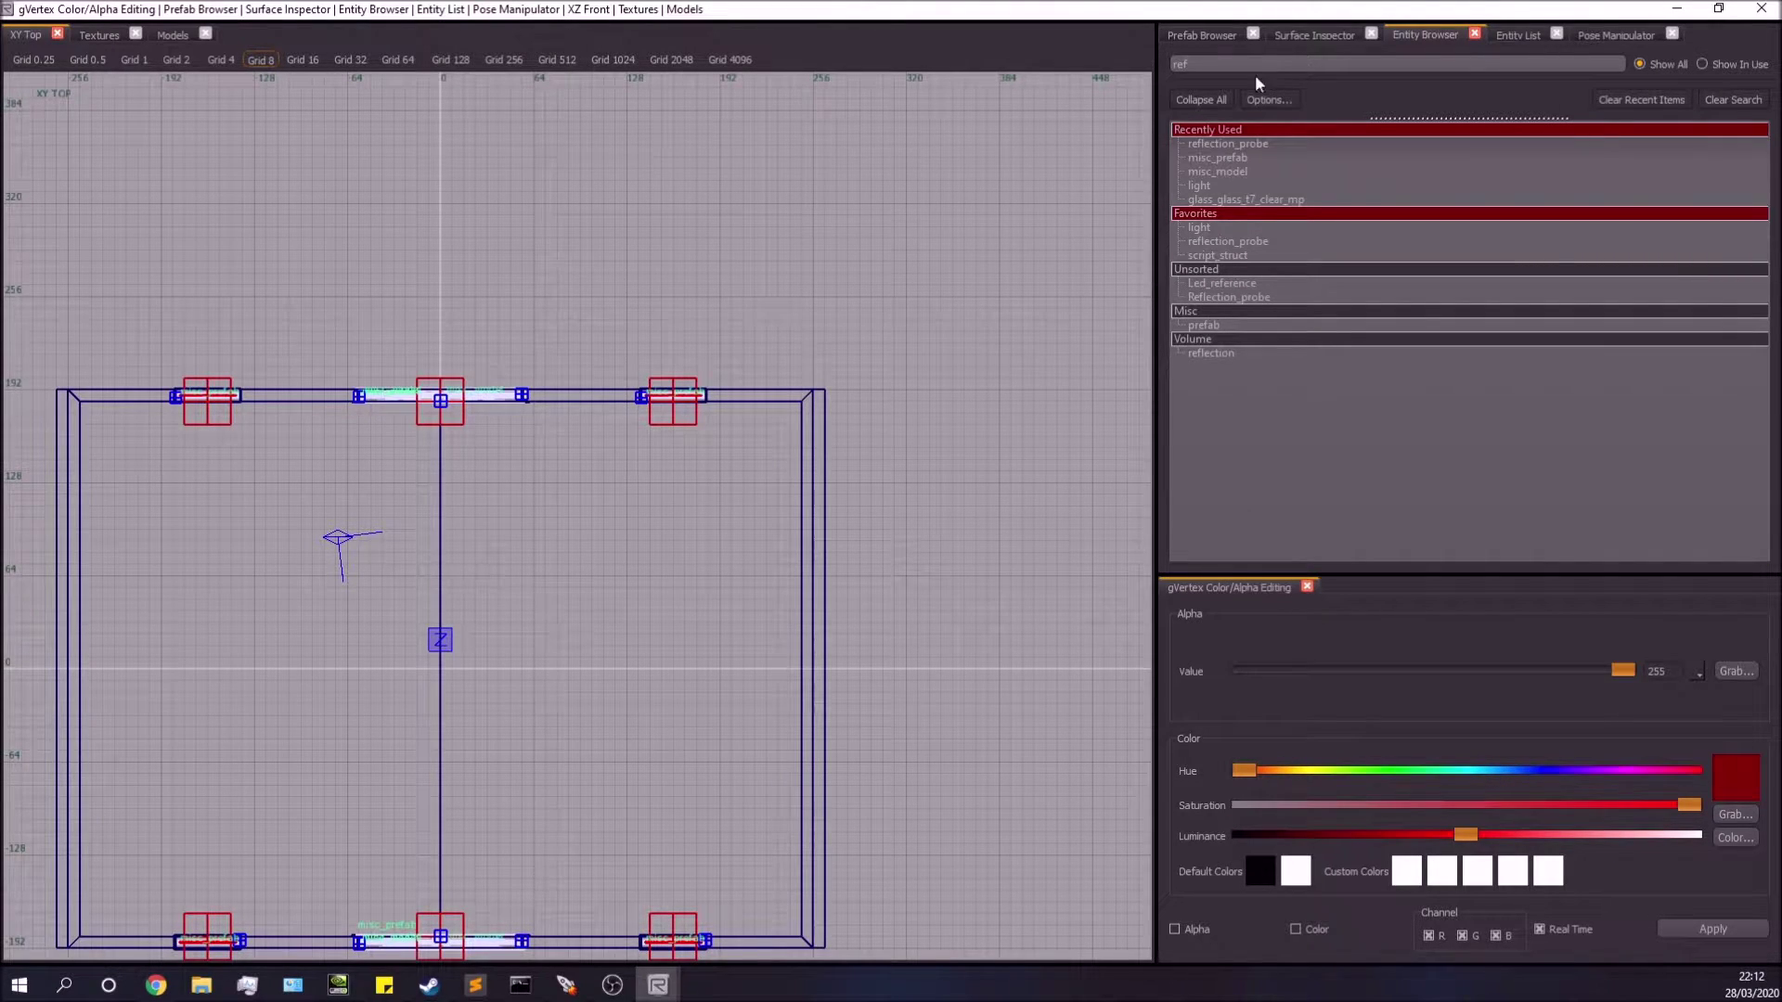
pyautogui.click(1224, 145)
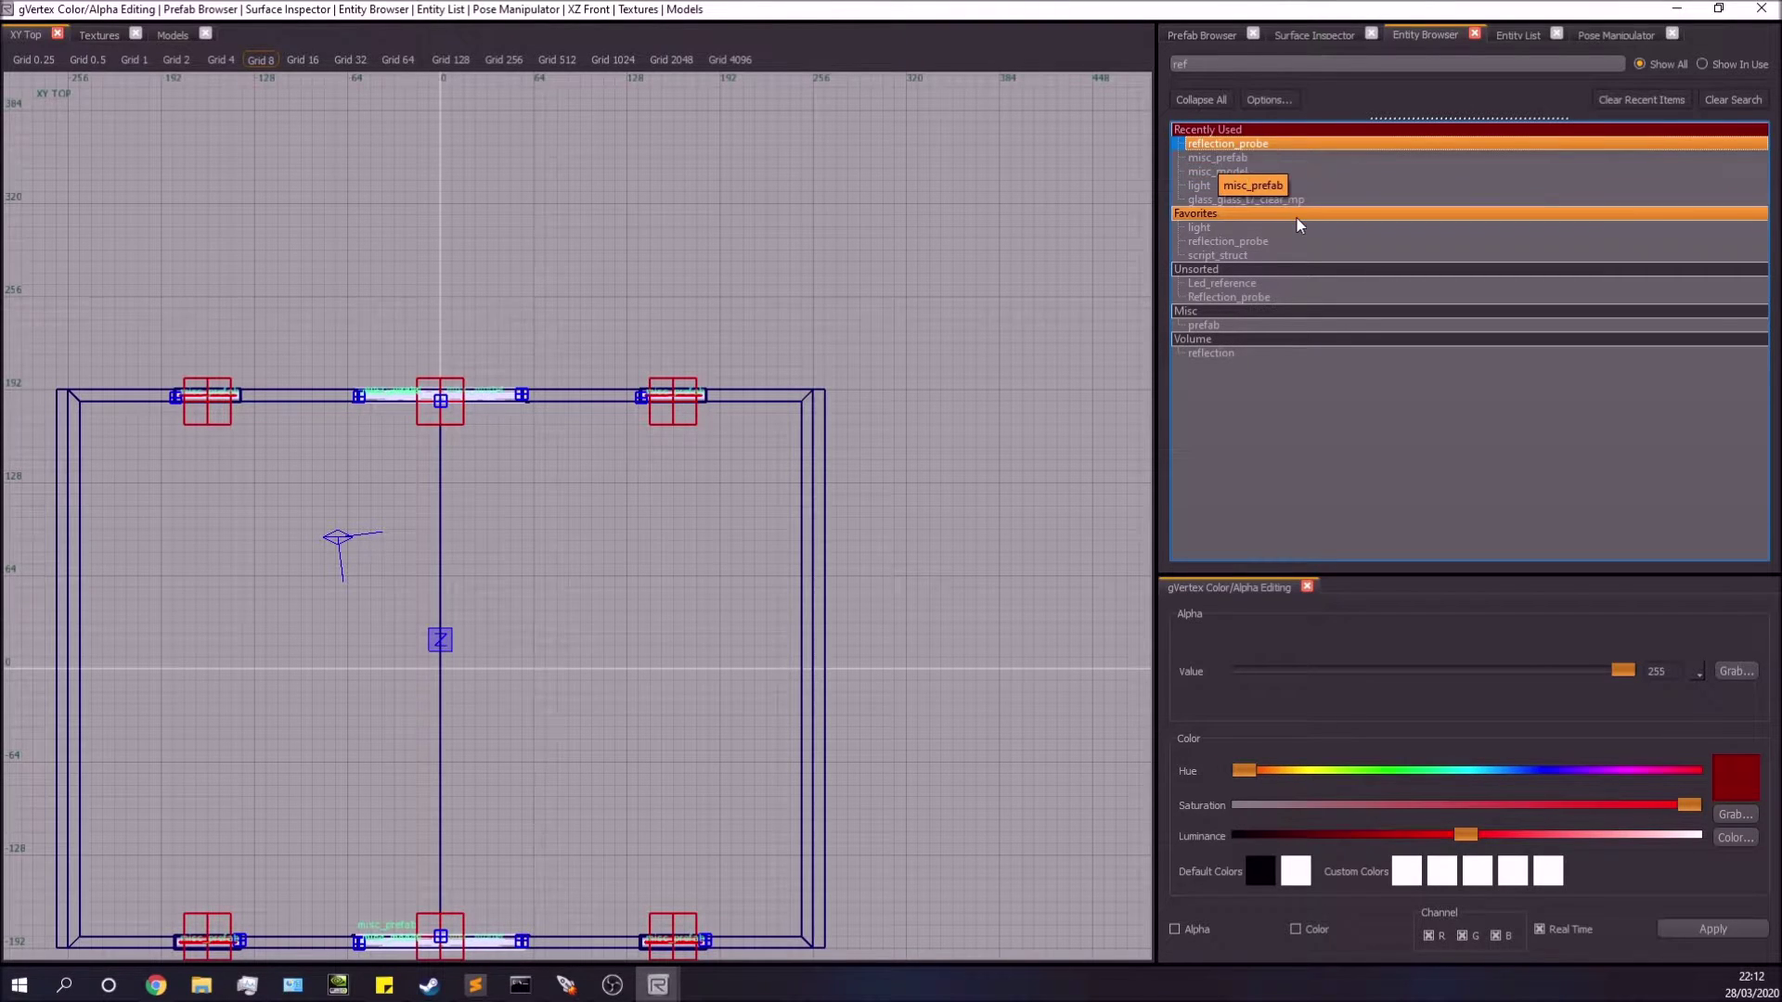
pyautogui.rightClick(1253, 151)
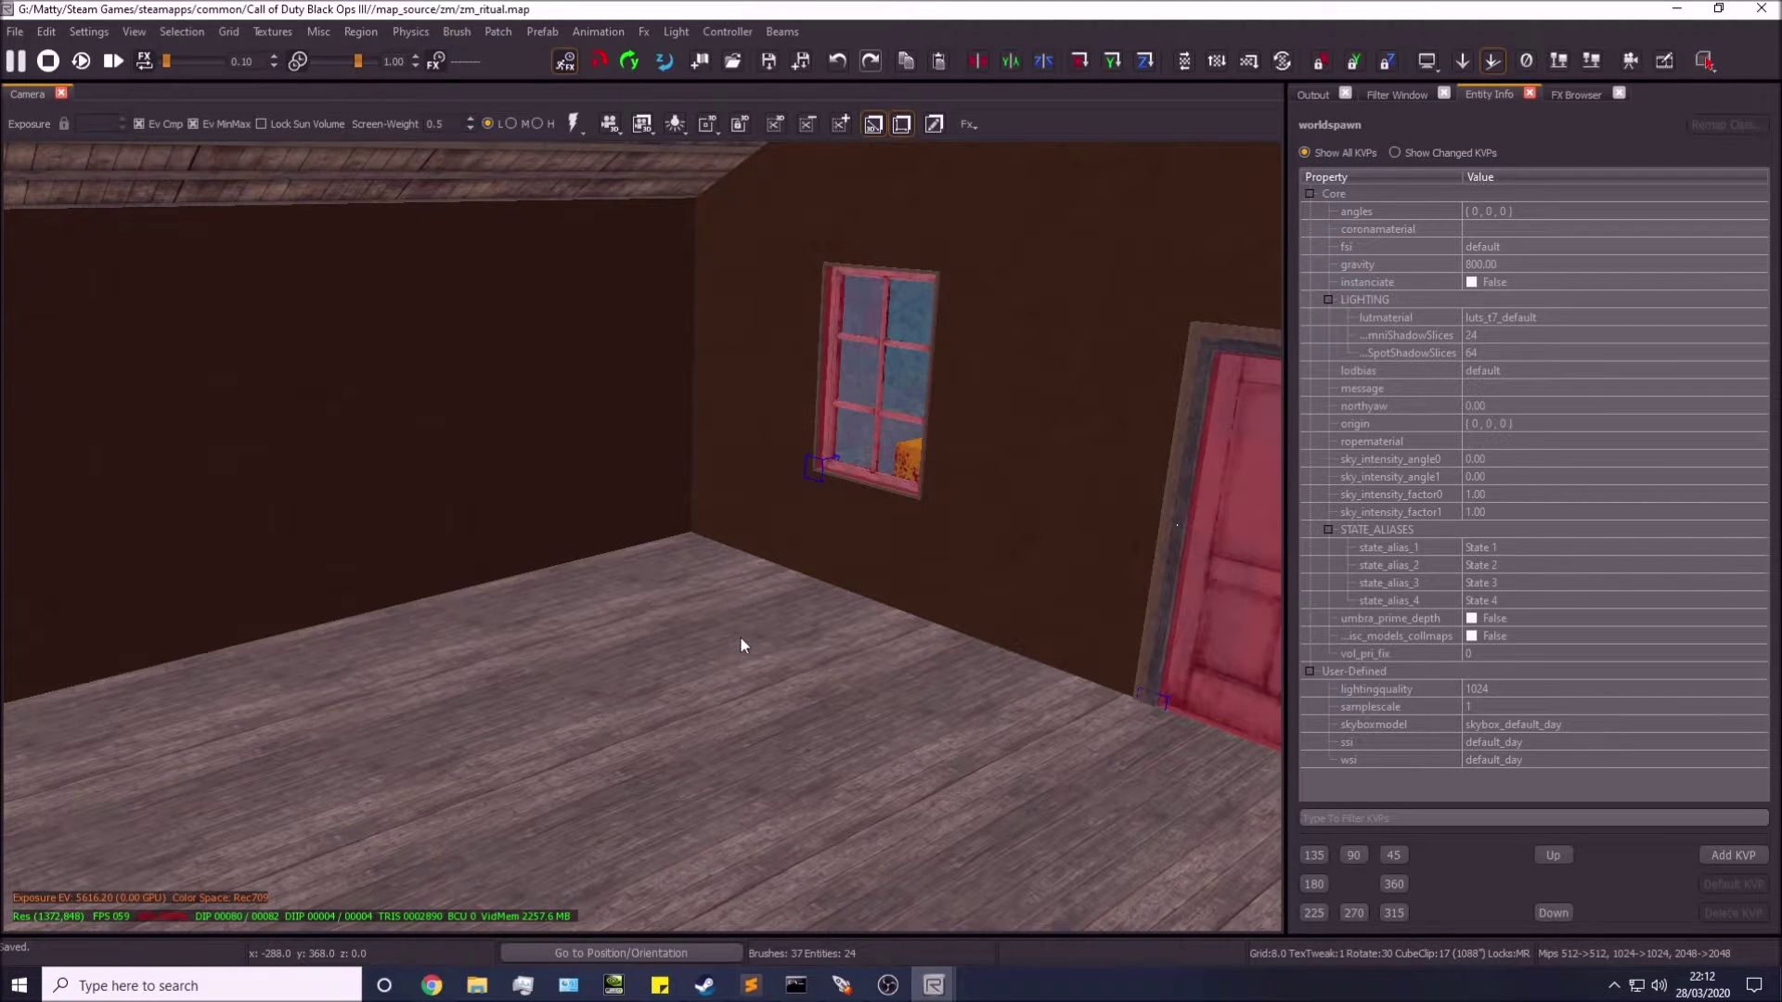
# - Add a reflection_probe entity inside the house and move it near the room's middle at origin 24, 0, 72
pyautogui.moveTo(721, 634); pyautogui.dragTo(790, 634, button='right')
pyautogui.rightClick(721, 634)
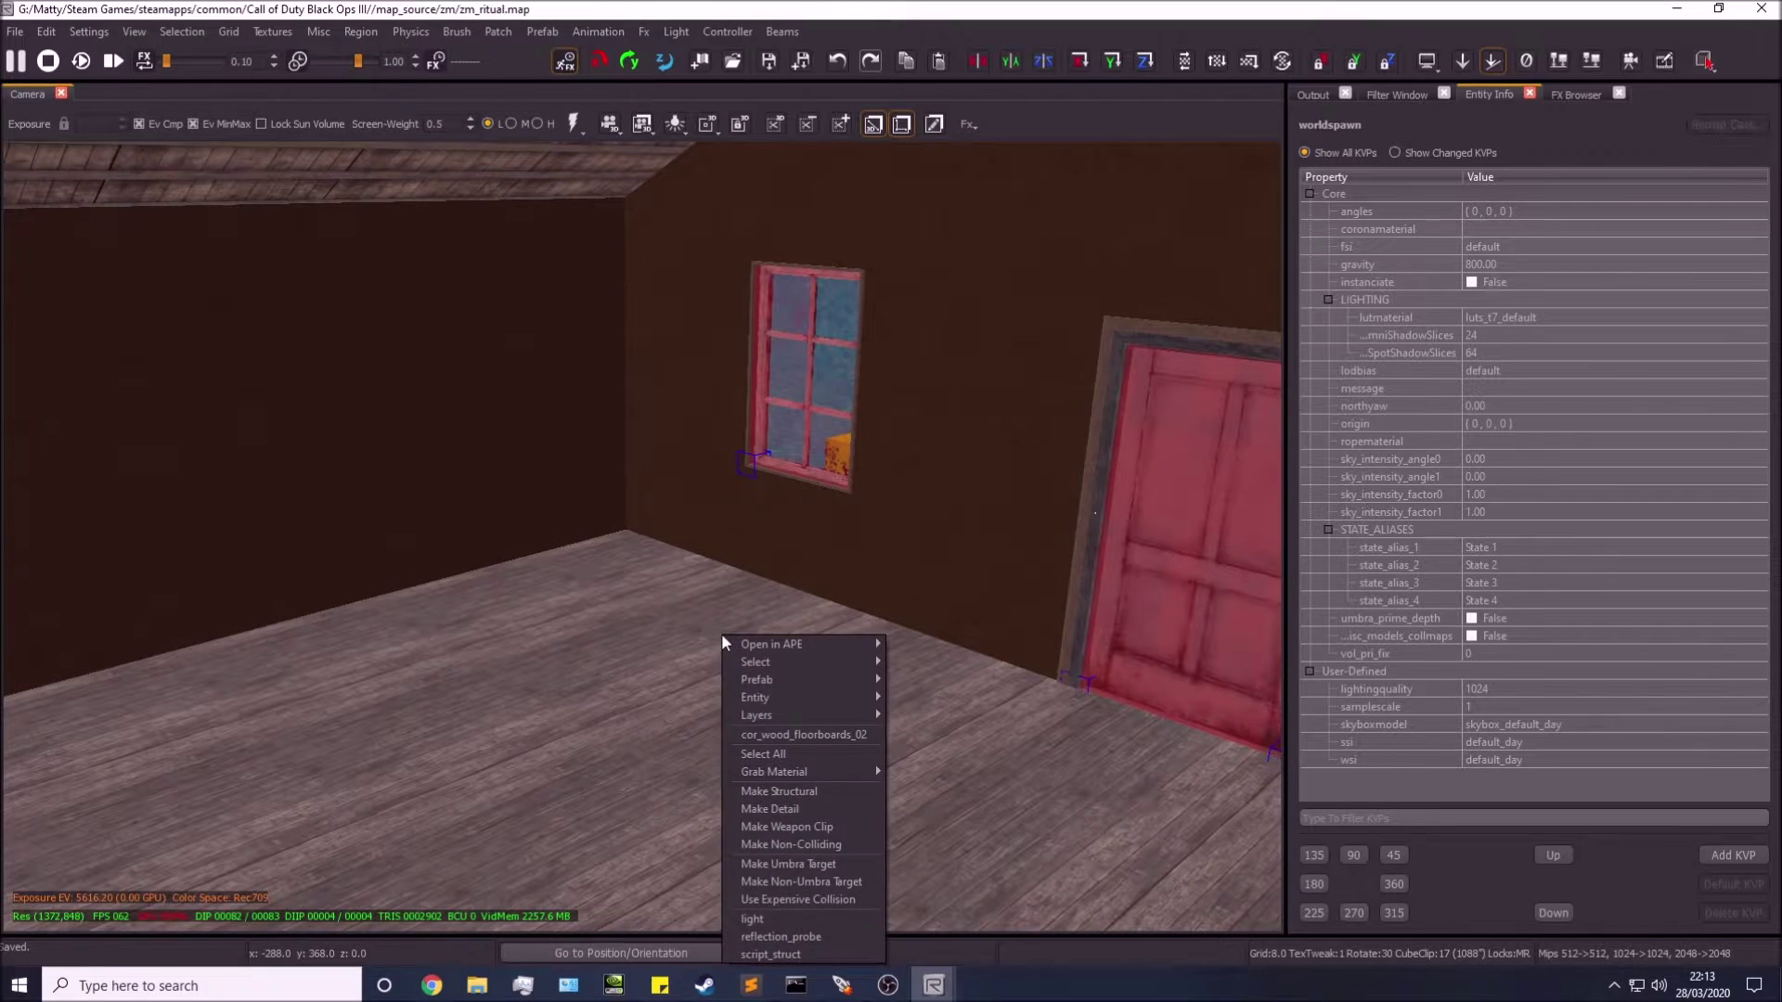
pyautogui.click(780, 937)
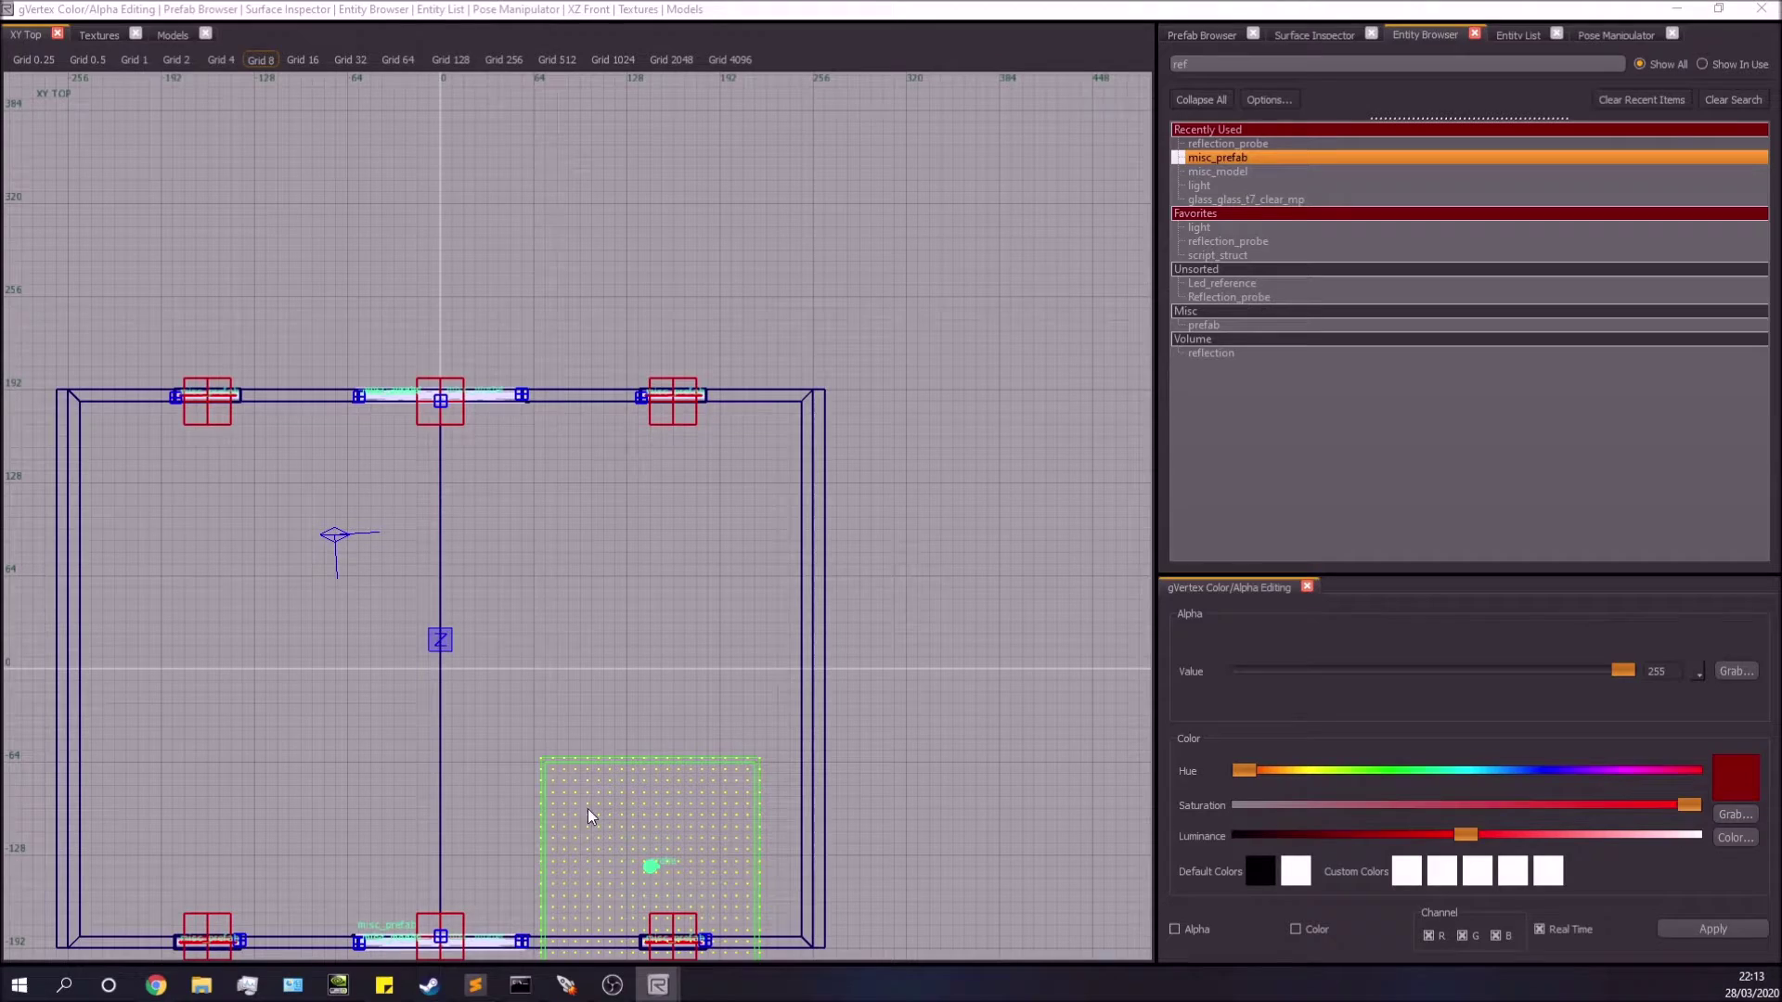
pyautogui.moveTo(655, 872); pyautogui.dragTo(477, 668)
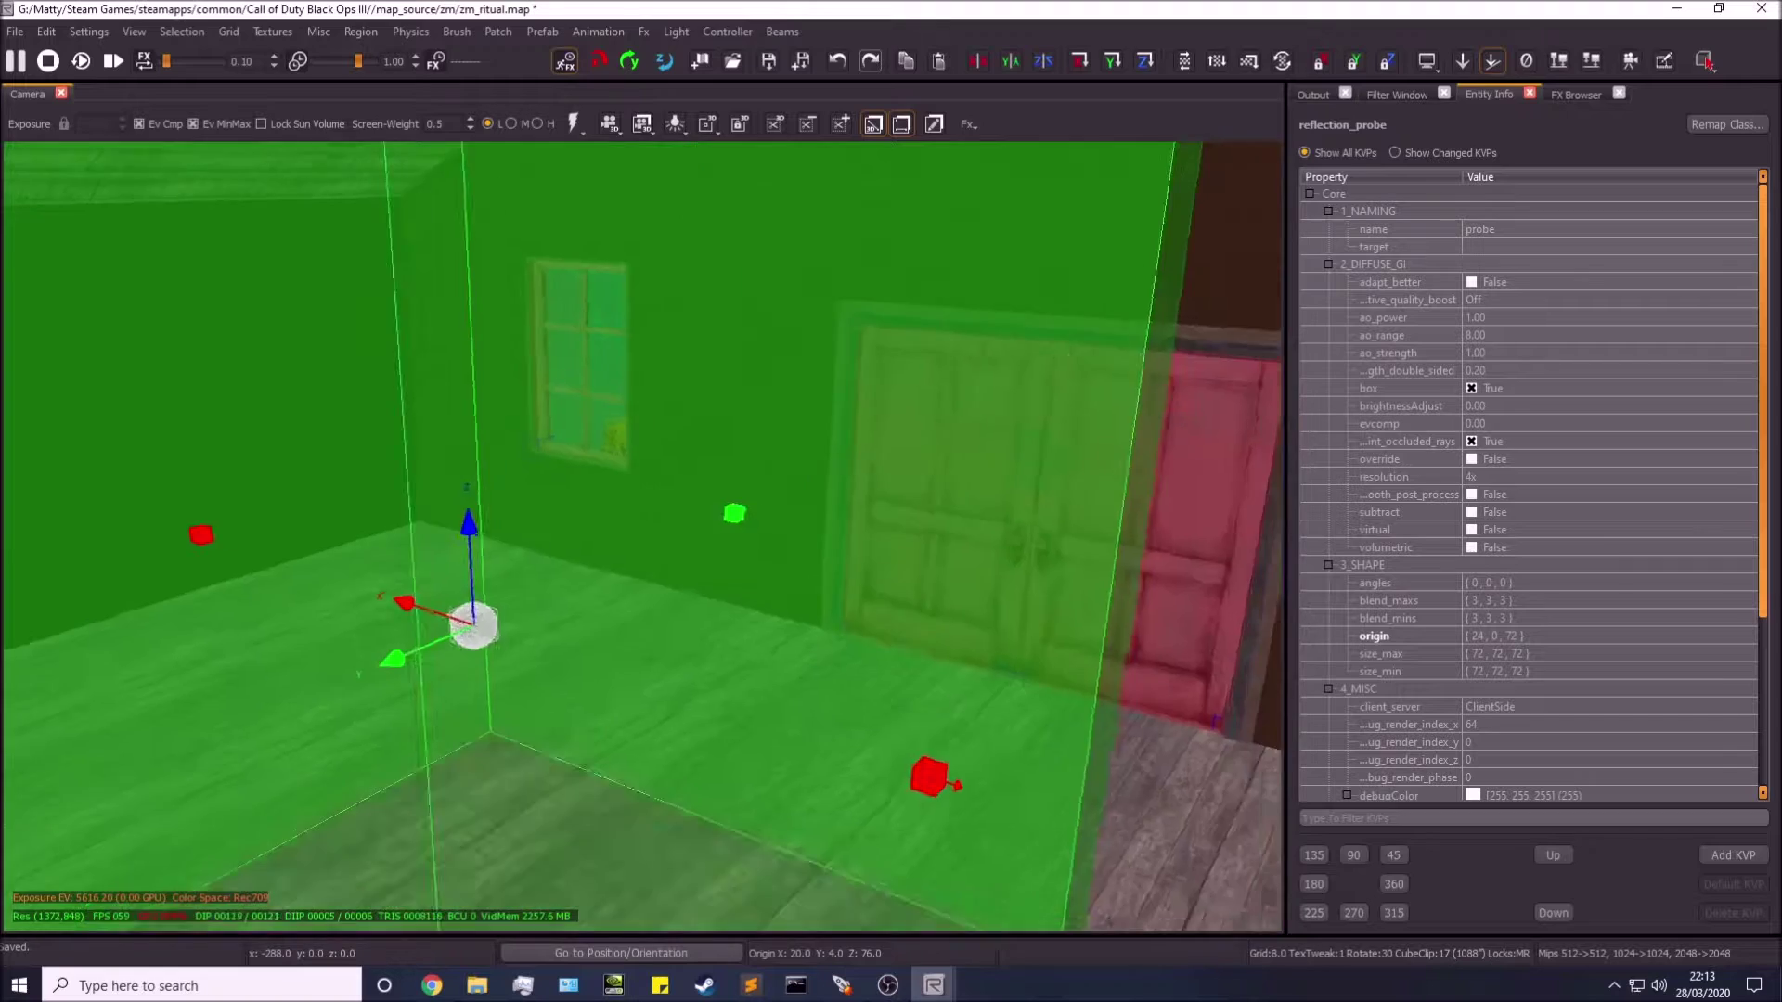
pyautogui.moveTo(585, 557); pyautogui.dragTo(386, 684, button='right')
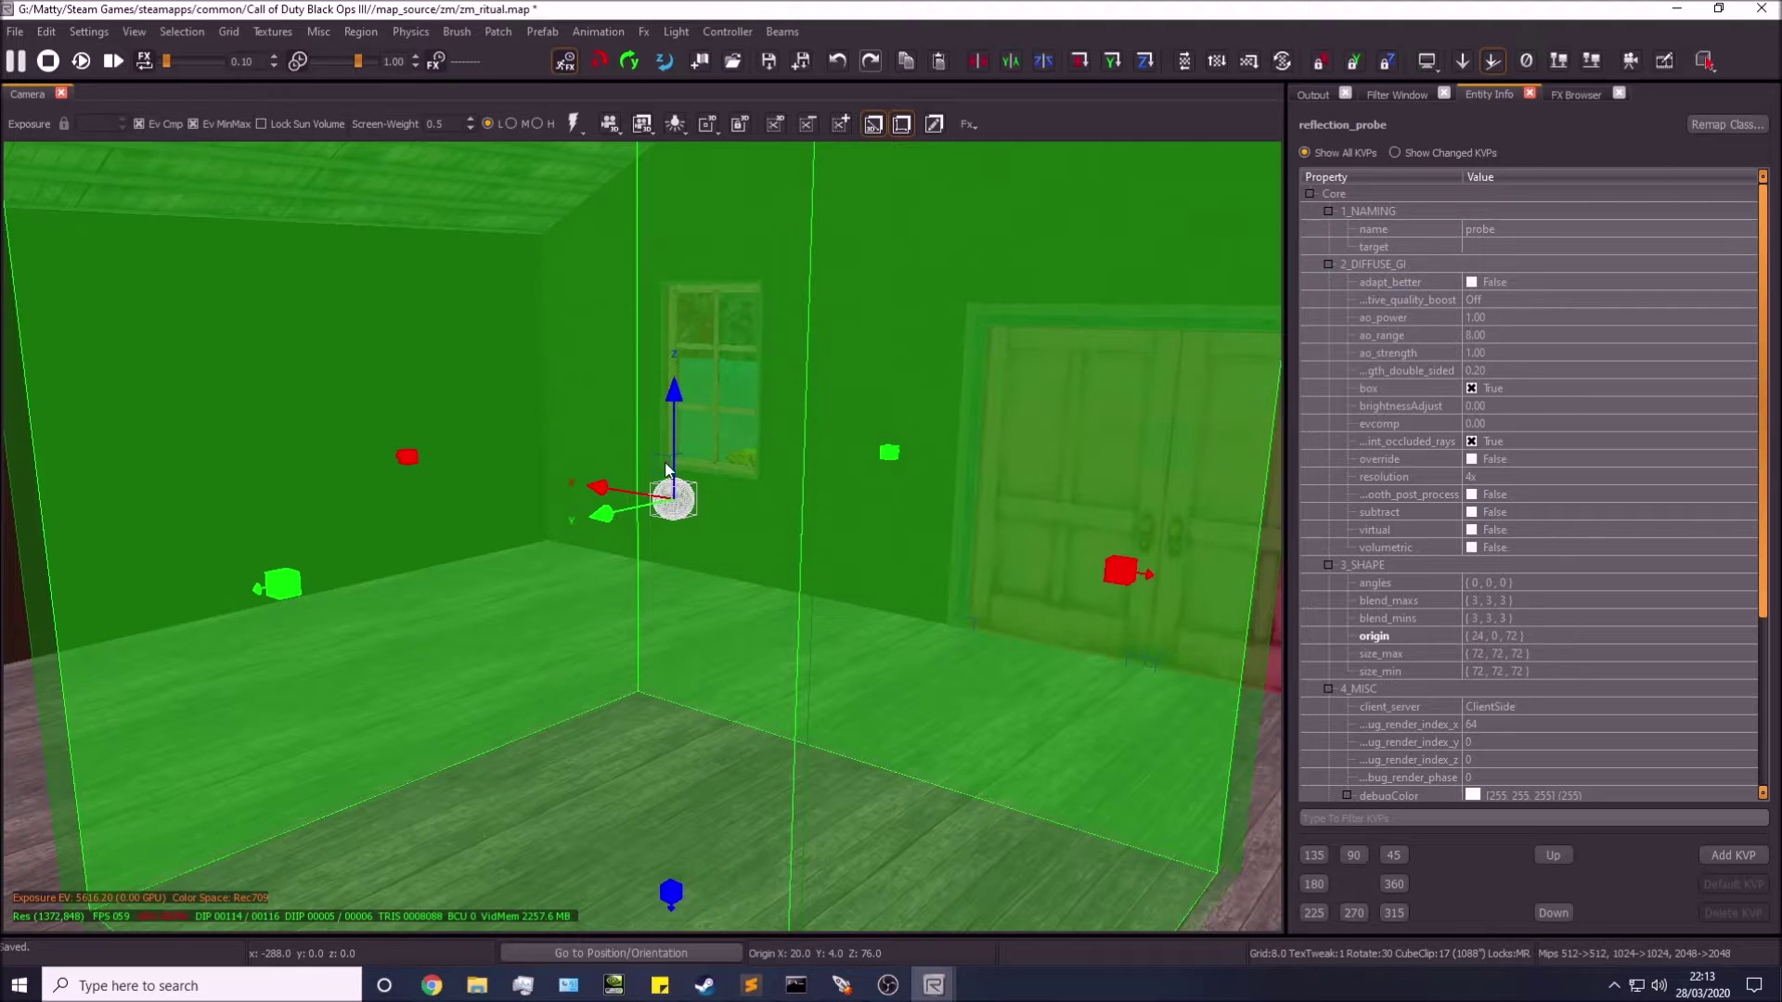
pyautogui.press('Escape')
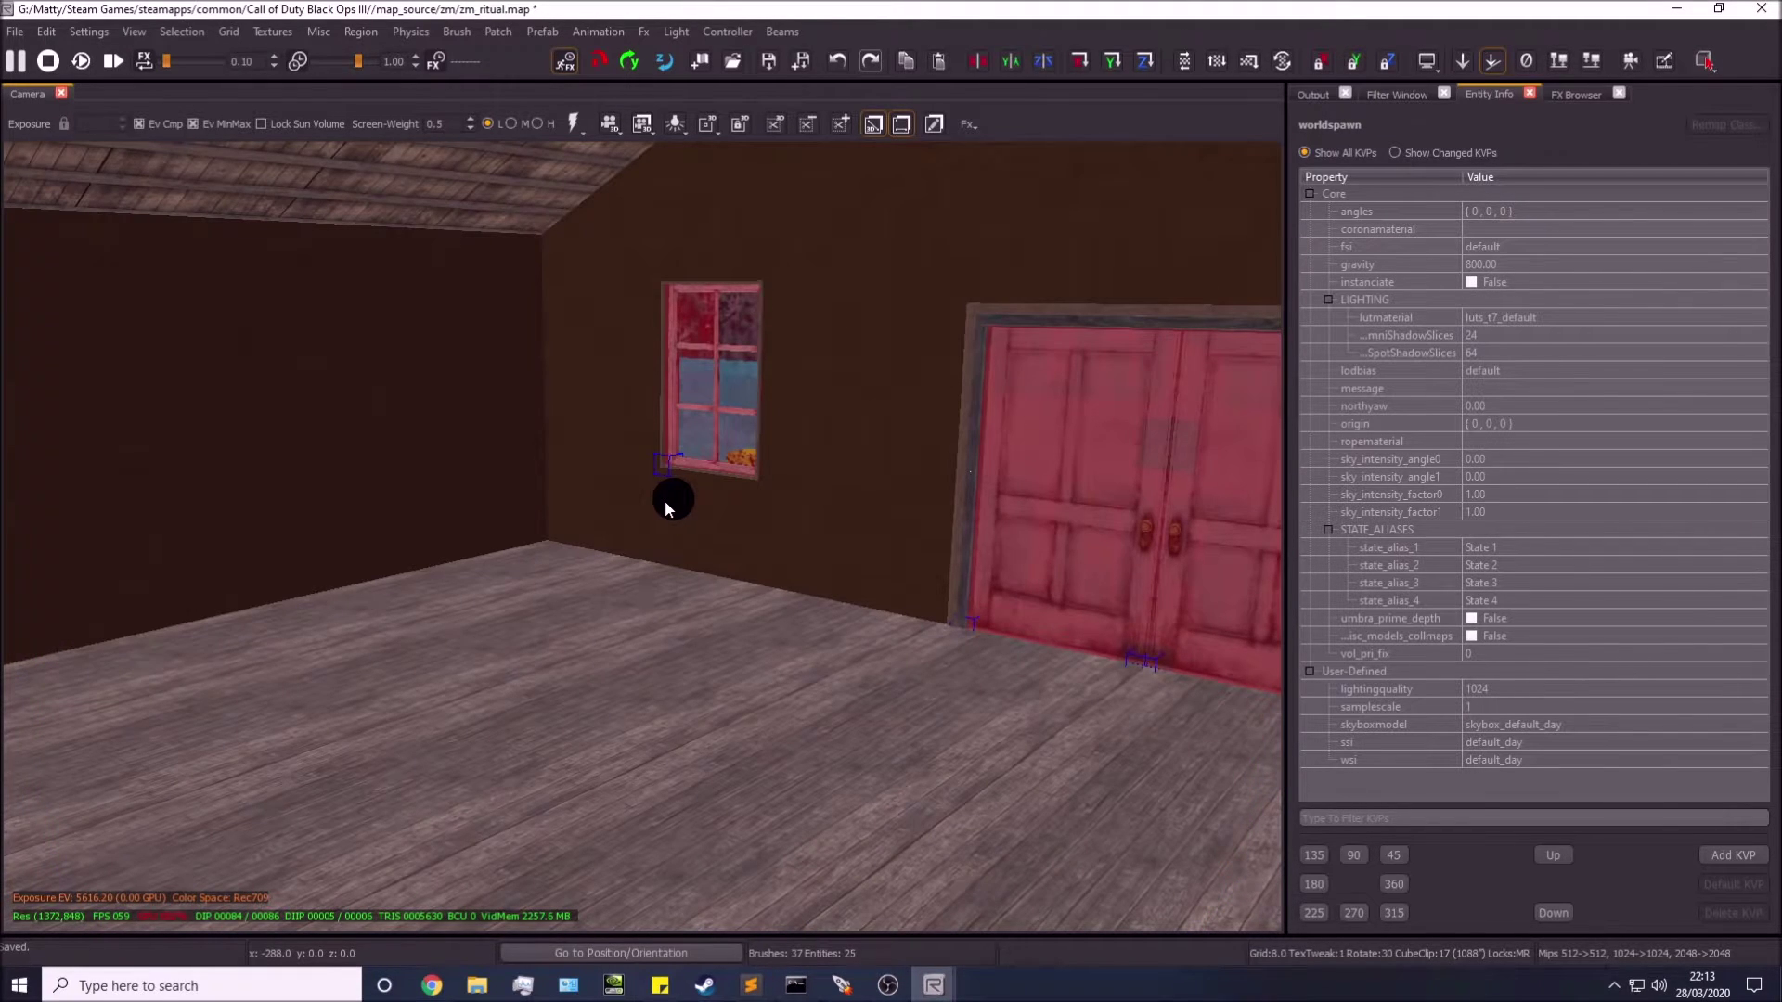
# - Centre the reflection probe in the house by moving it to X 0 in the top view
pyautogui.click(684, 488)
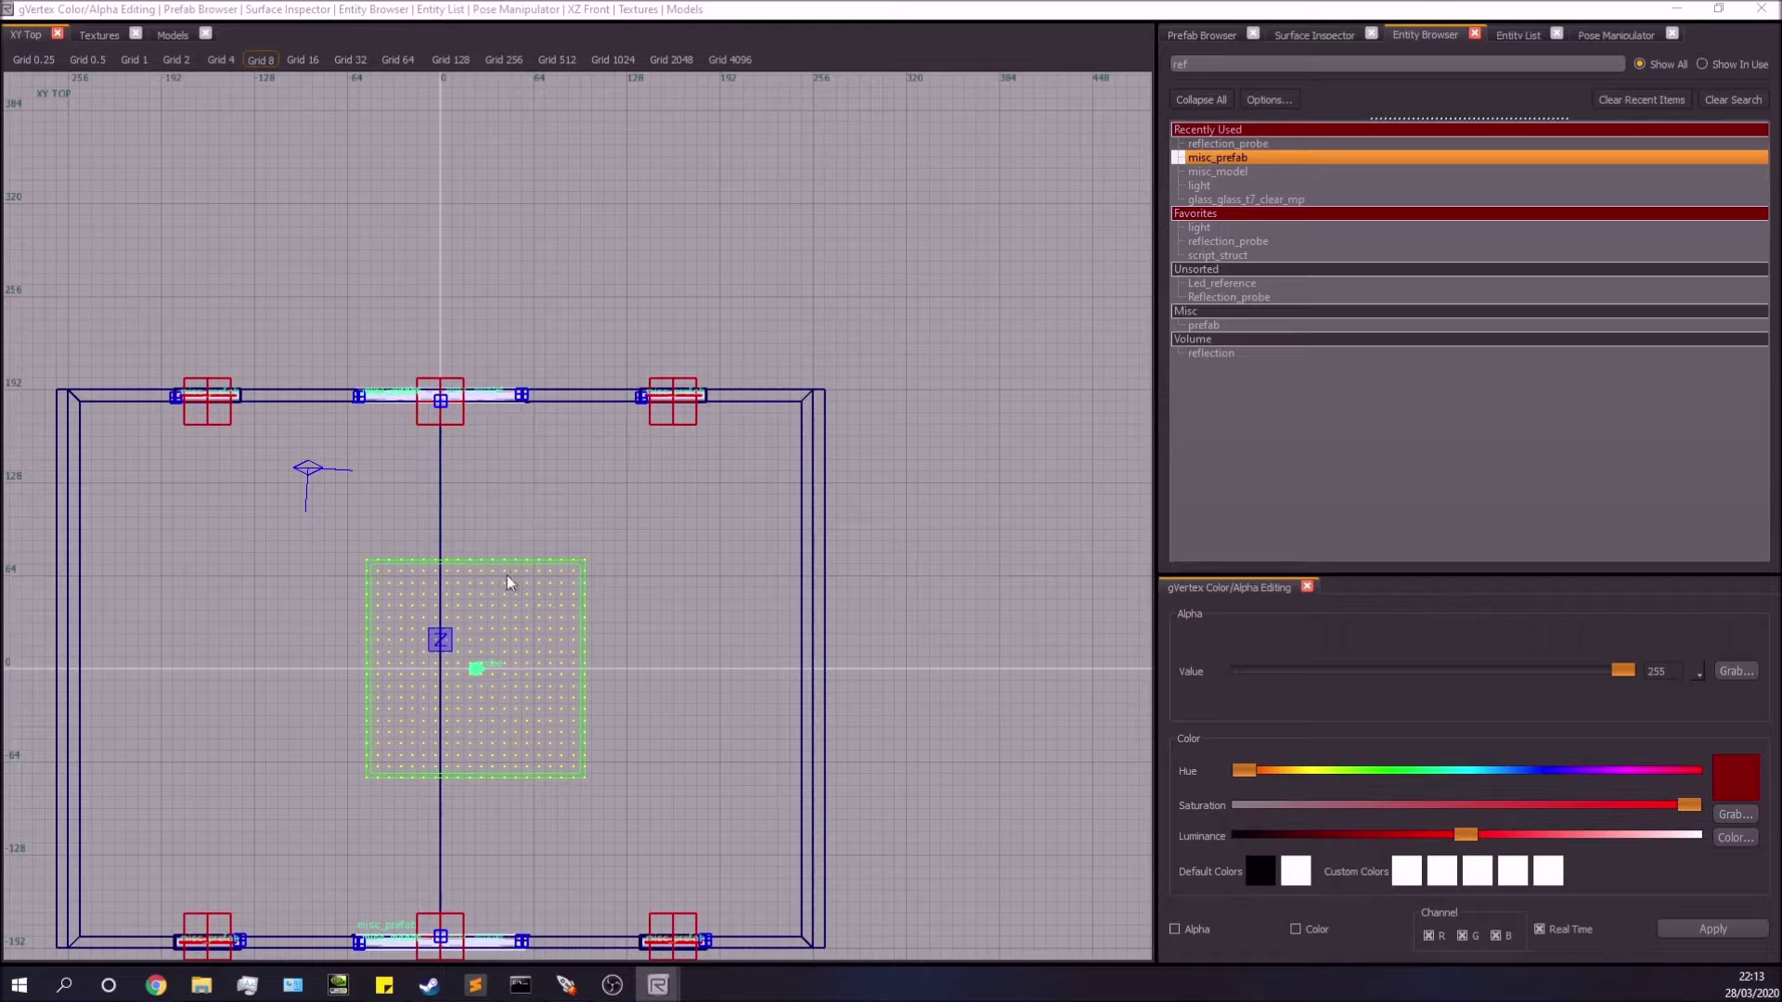
pyautogui.scroll(2, 509, 585)
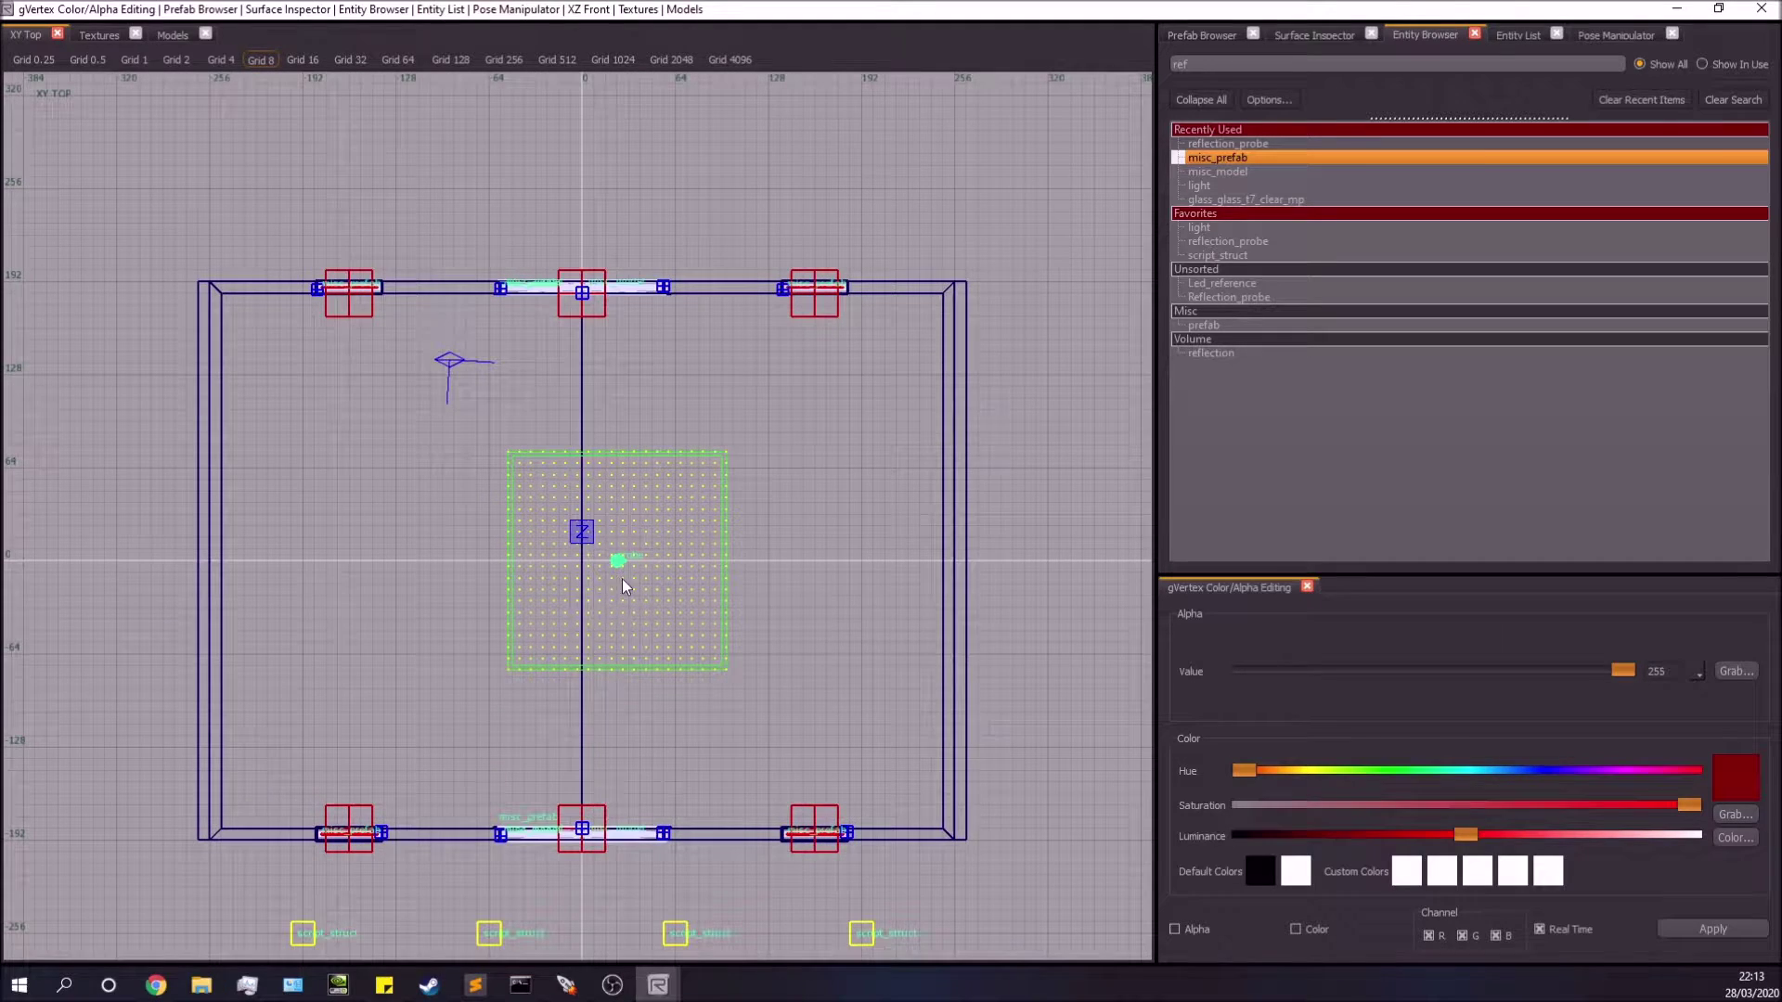
pyautogui.scroll(2, 621, 582)
pyautogui.moveTo(624, 565); pyautogui.dragTo(553, 564)
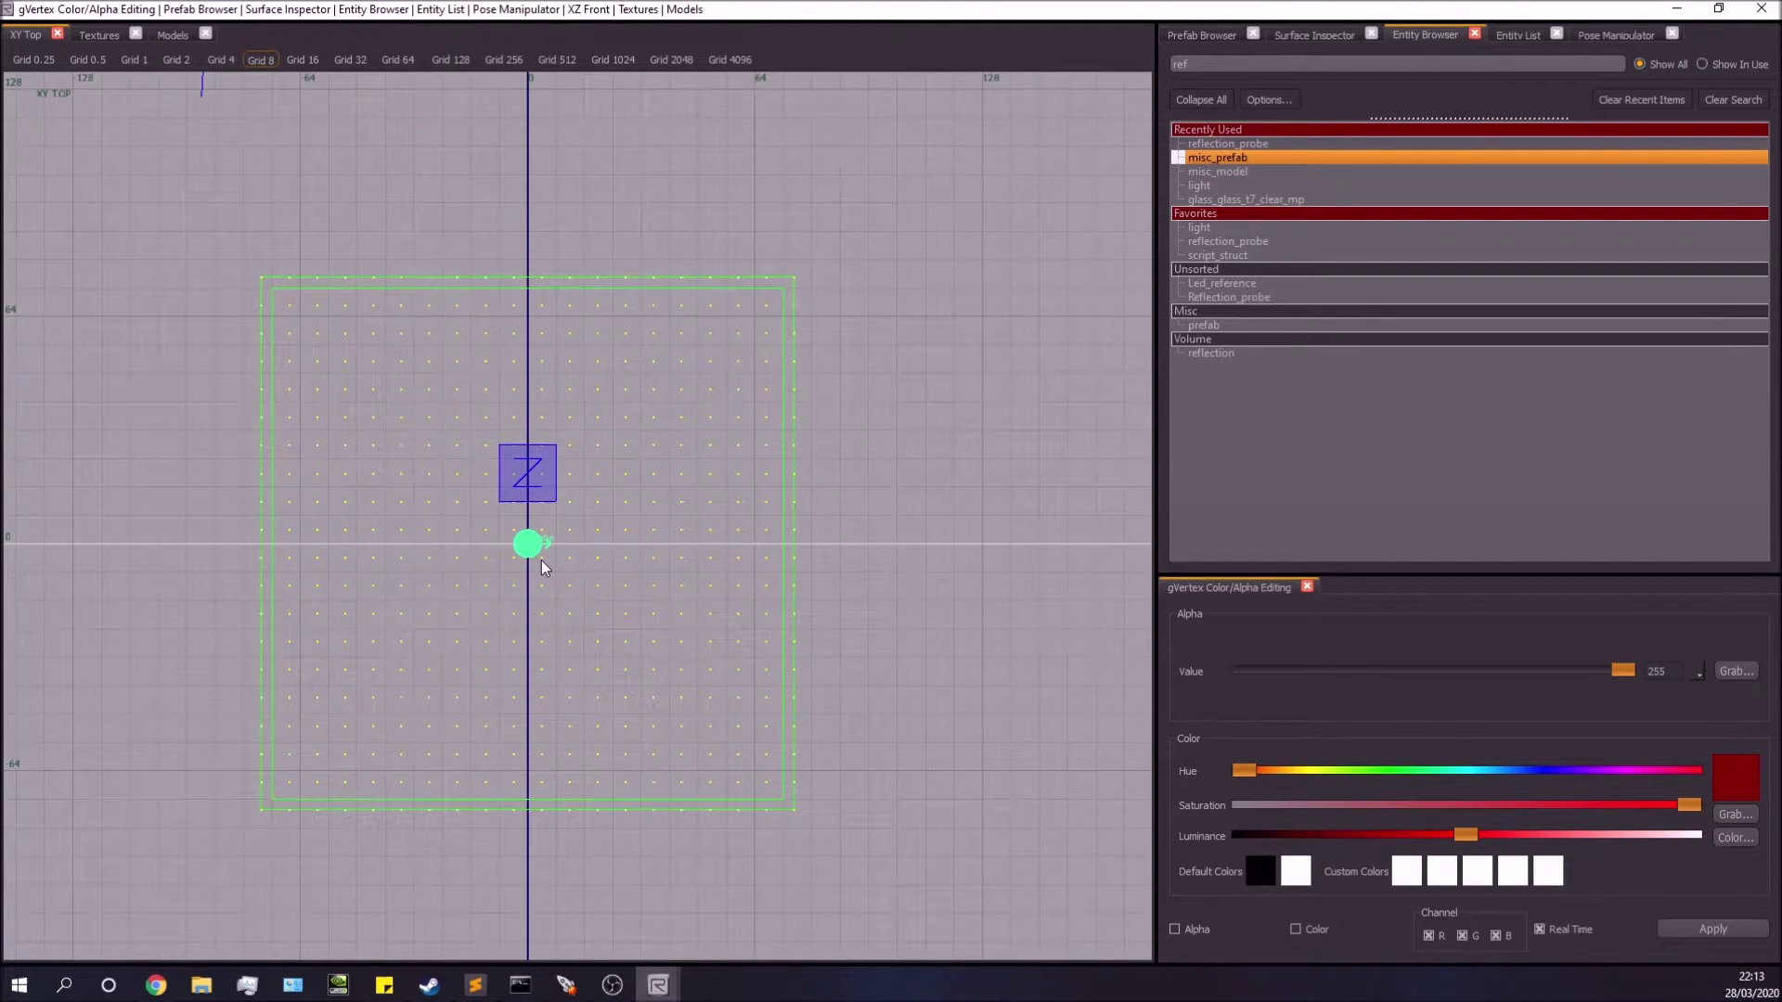
pyautogui.scroll(-3, 535, 575)
# - Raise the reflection probe to Z 96 in the front view
pyautogui.hotkey('ctrl', 'Tab')
pyautogui.scroll(3, 585, 535)
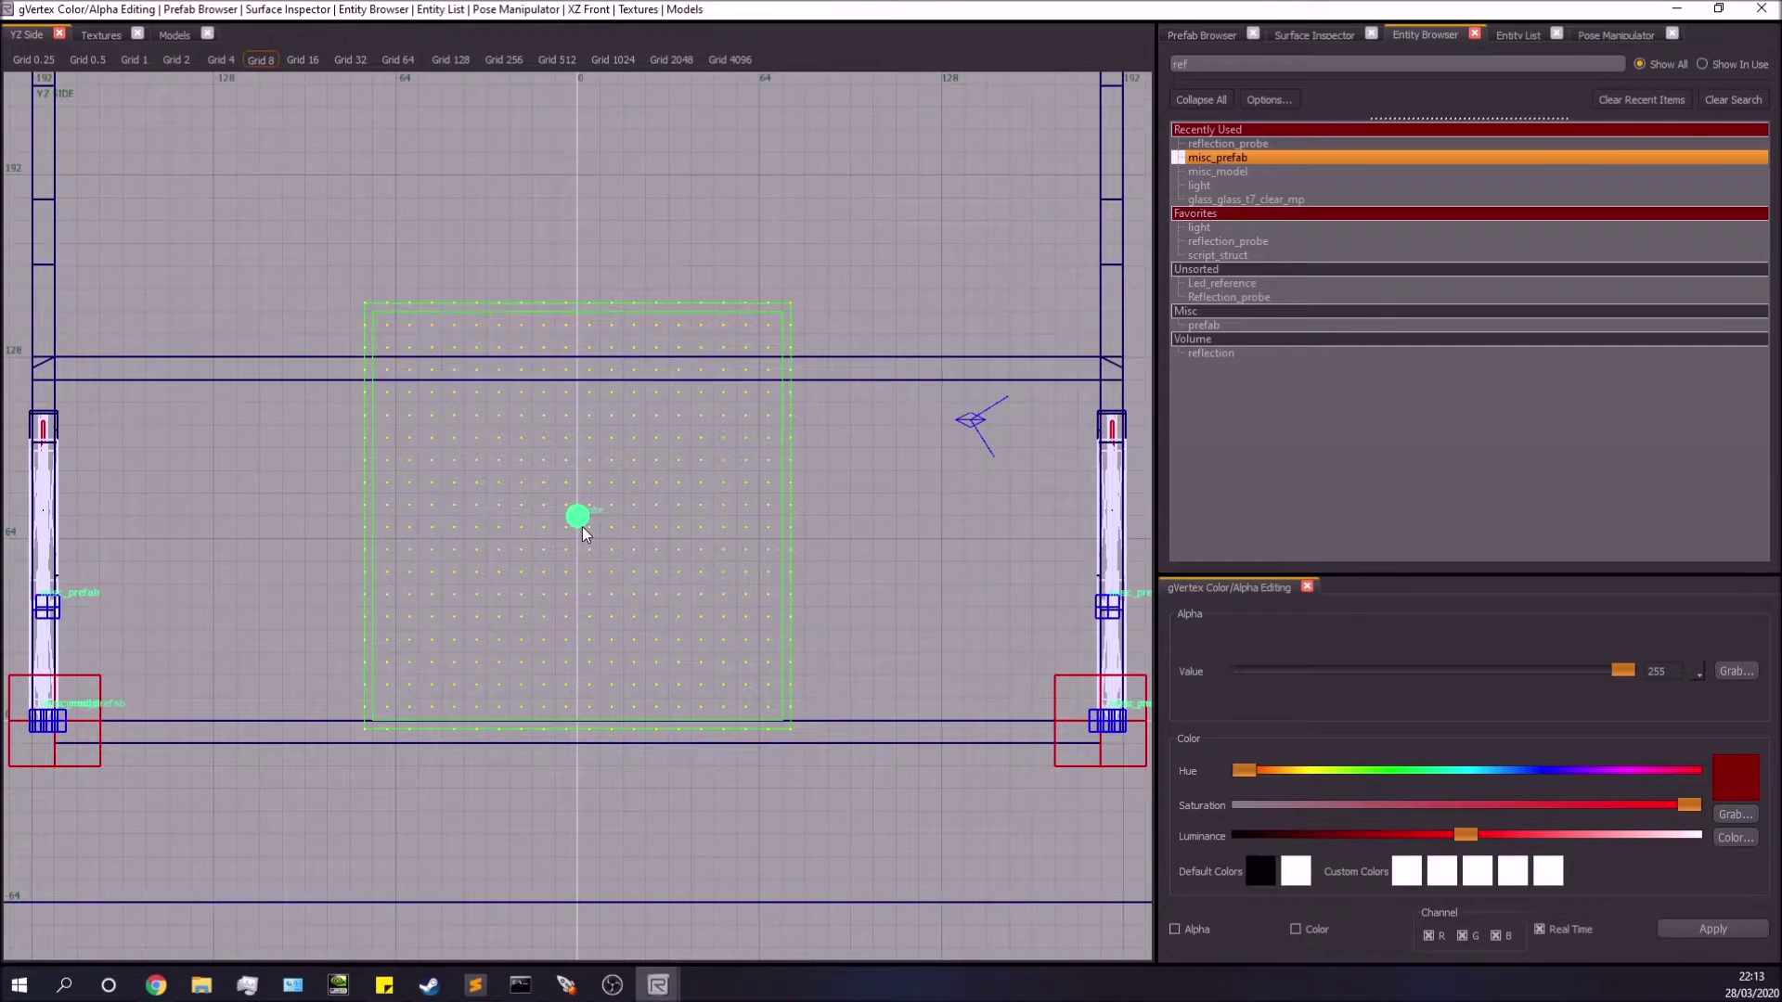
pyautogui.scroll(-3, 583, 535)
pyautogui.hotkey('ctrl', 'Tab')
pyautogui.hotkey('ctrl', 'Tab')
pyautogui.scroll(3, 585, 514)
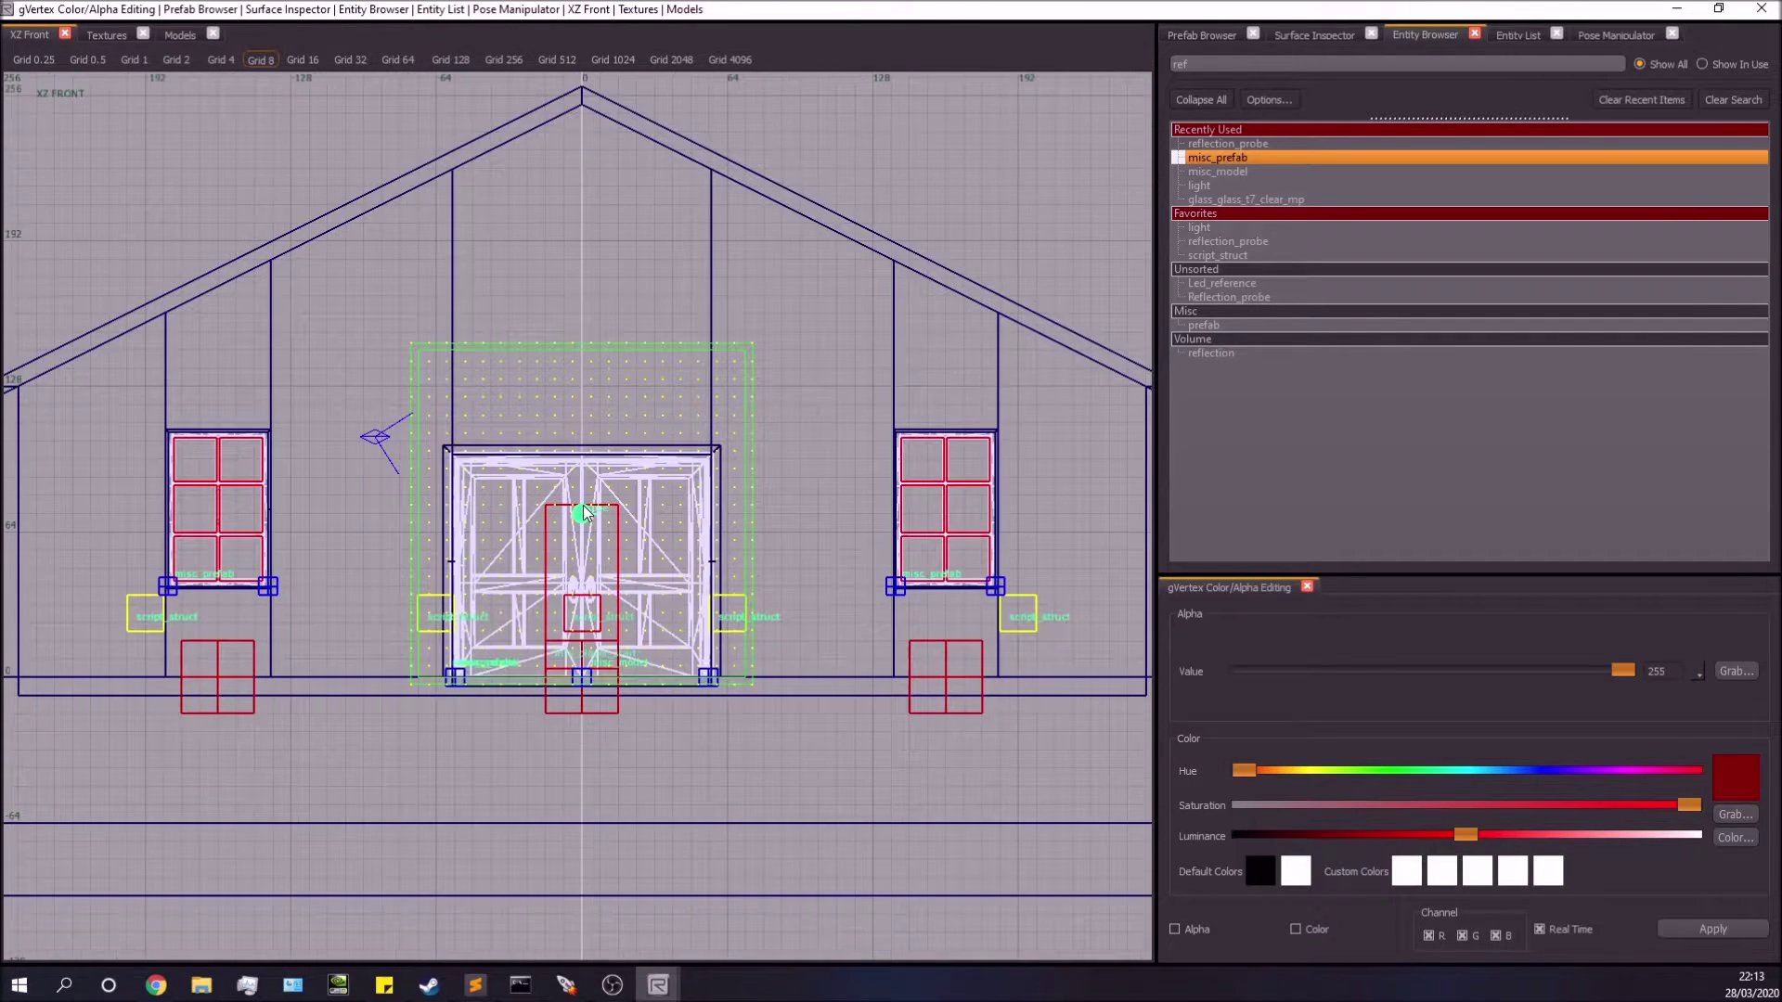
pyautogui.moveTo(583, 505); pyautogui.dragTo(577, 521, button='right')
pyautogui.moveTo(576, 536); pyautogui.dragTo(578, 477)
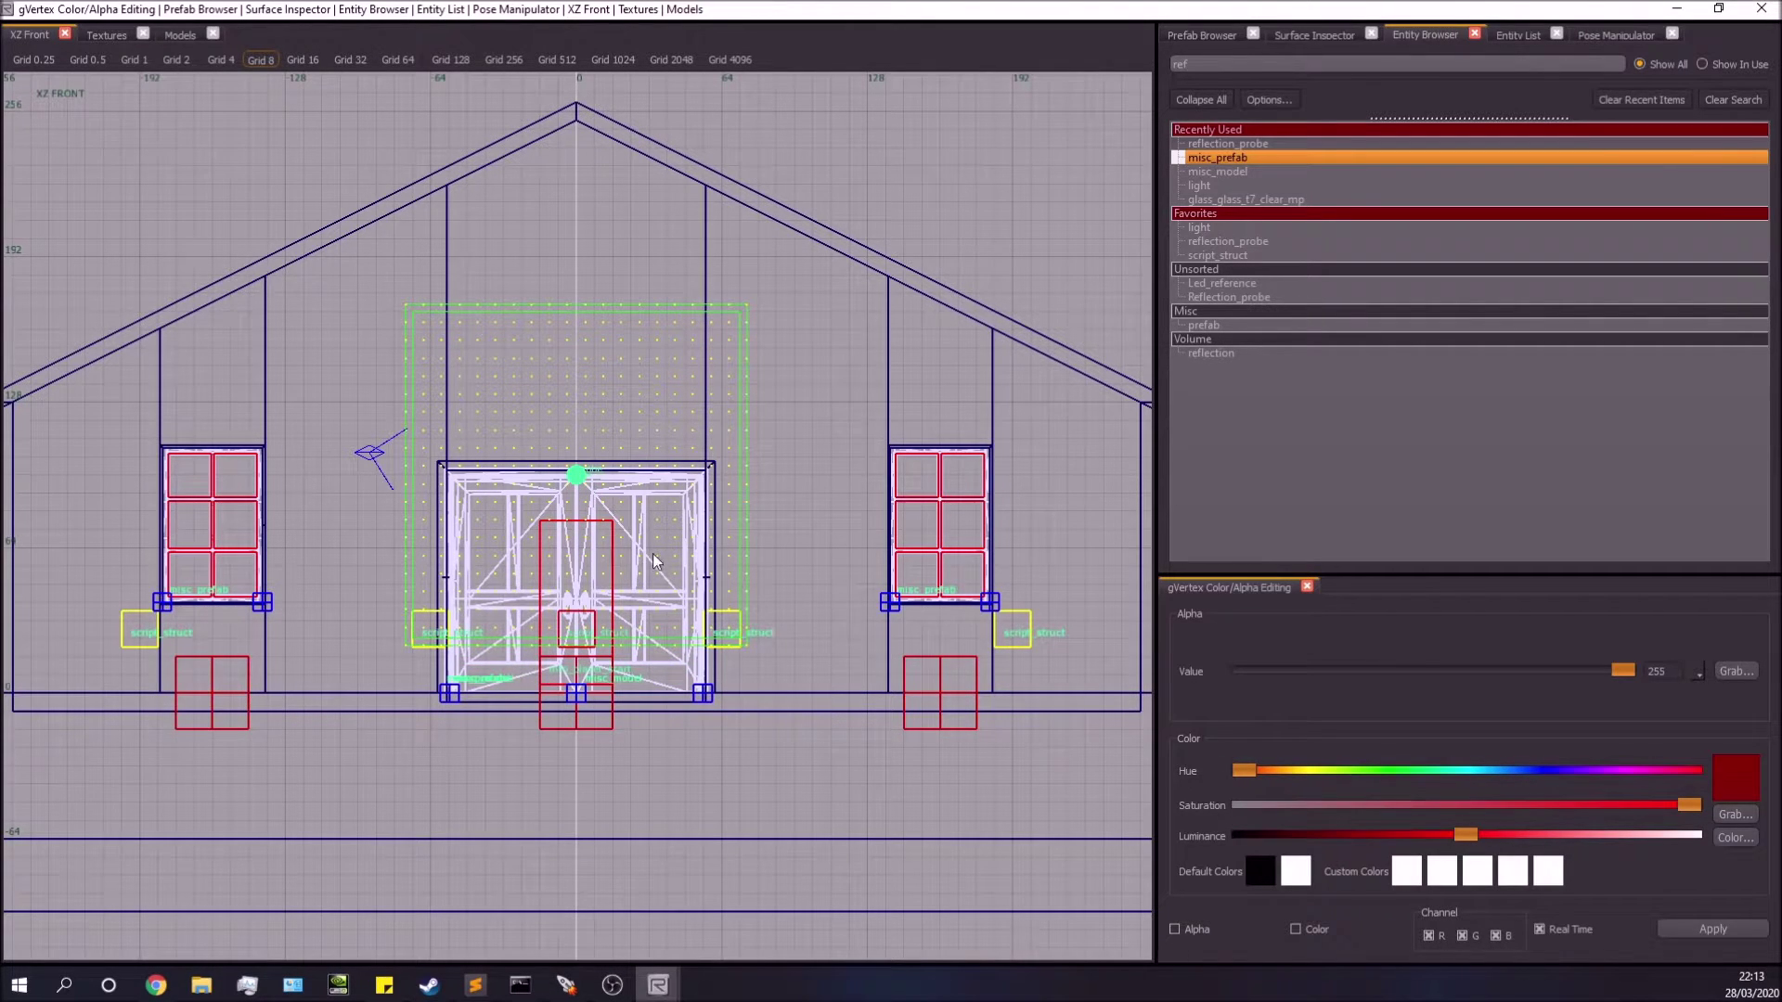
# - Resize the probe volume to 248 units both ways along X, 96 down to the floor and 32 up to the wall tops
pyautogui.scroll(2, 570, 641)
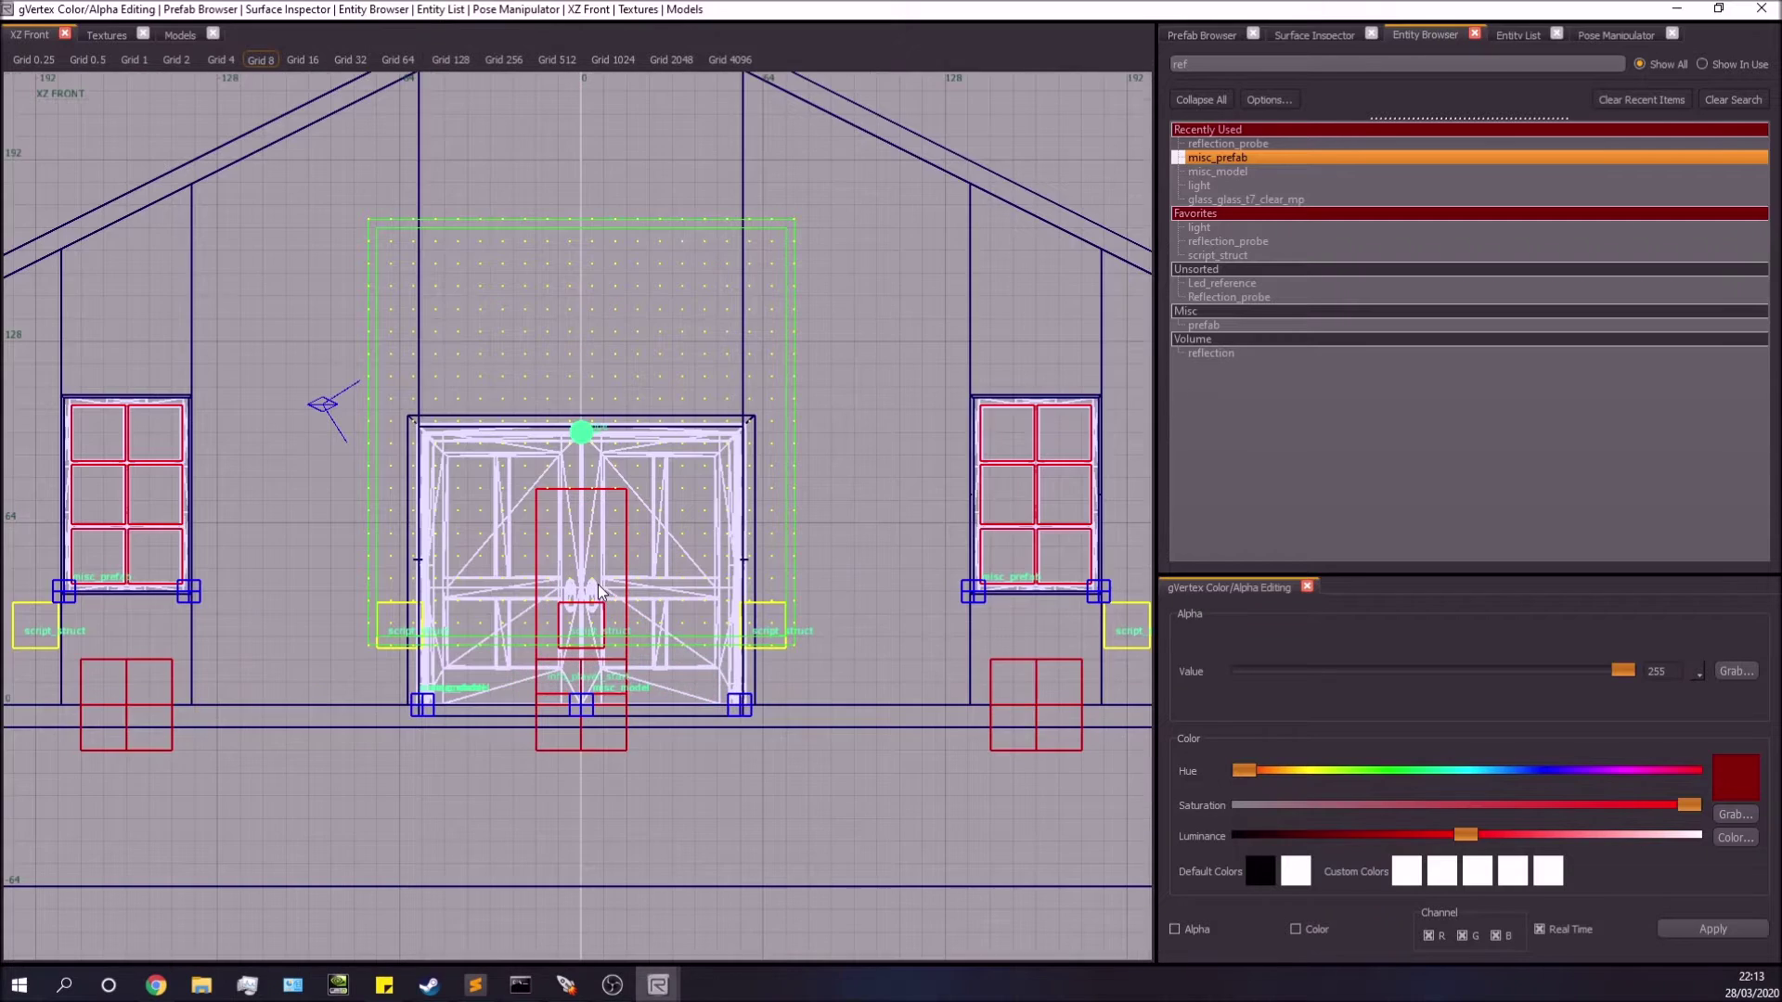
pyautogui.scroll(-3, 634, 743)
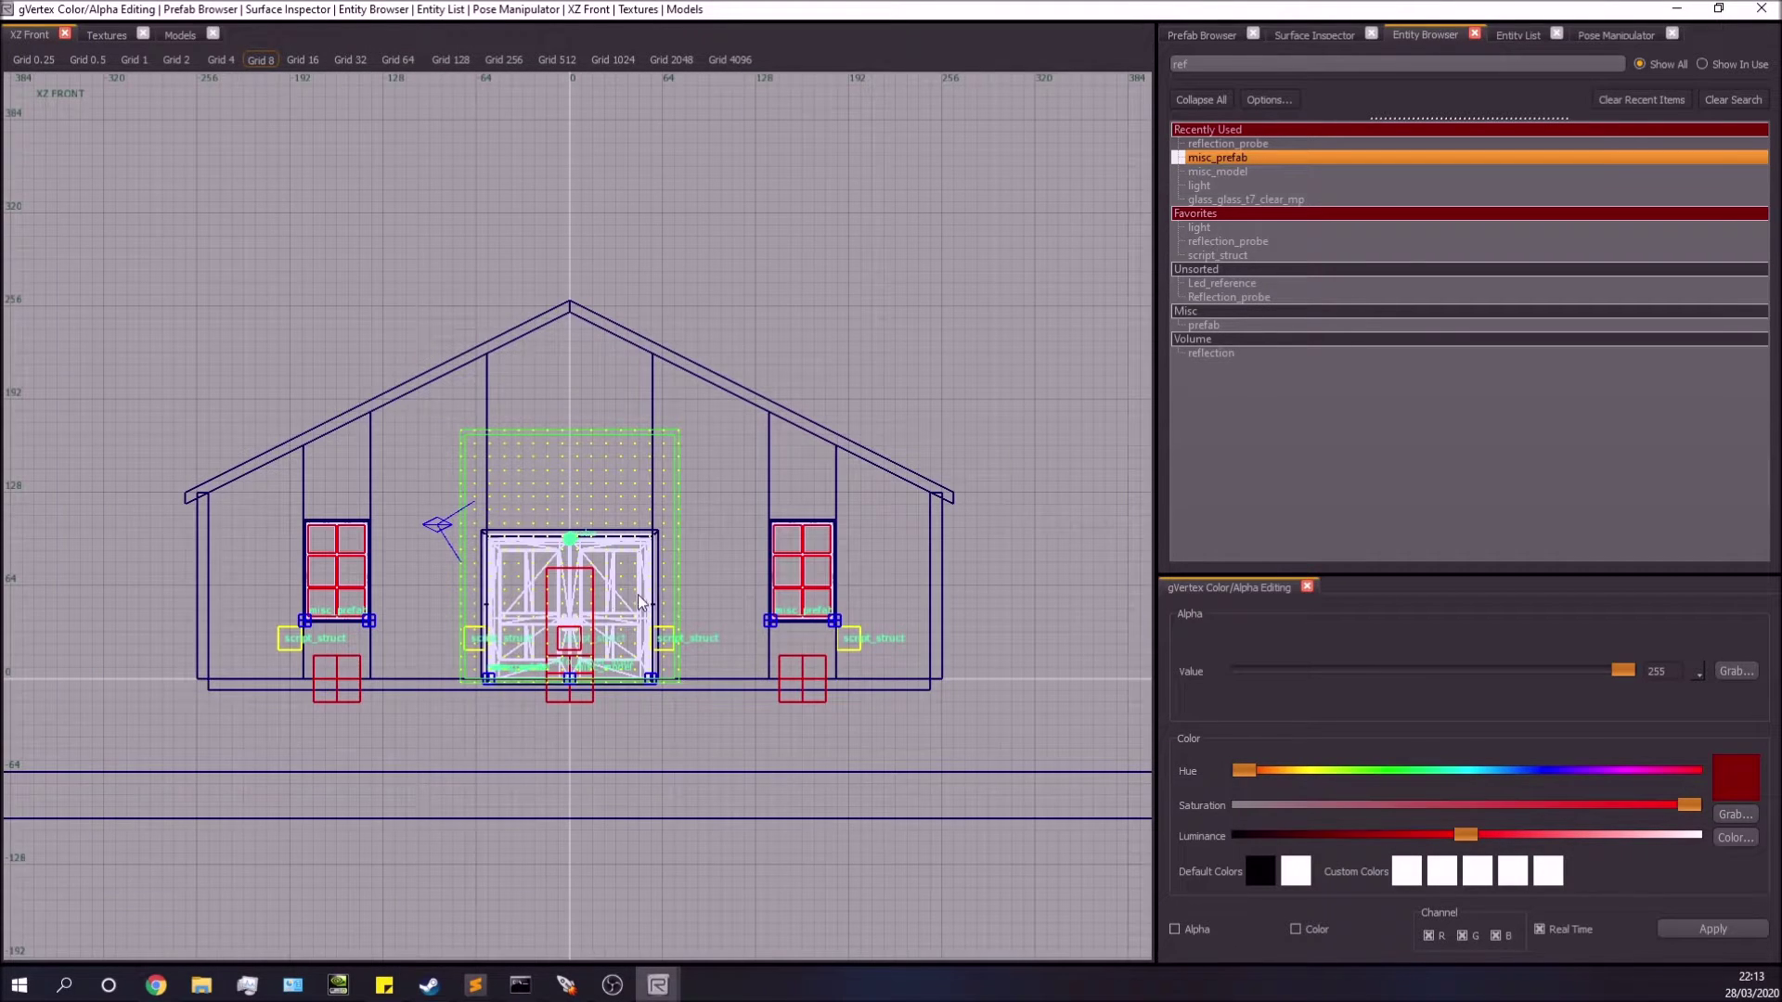
pyautogui.moveTo(730, 530); pyautogui.dragTo(983, 536)
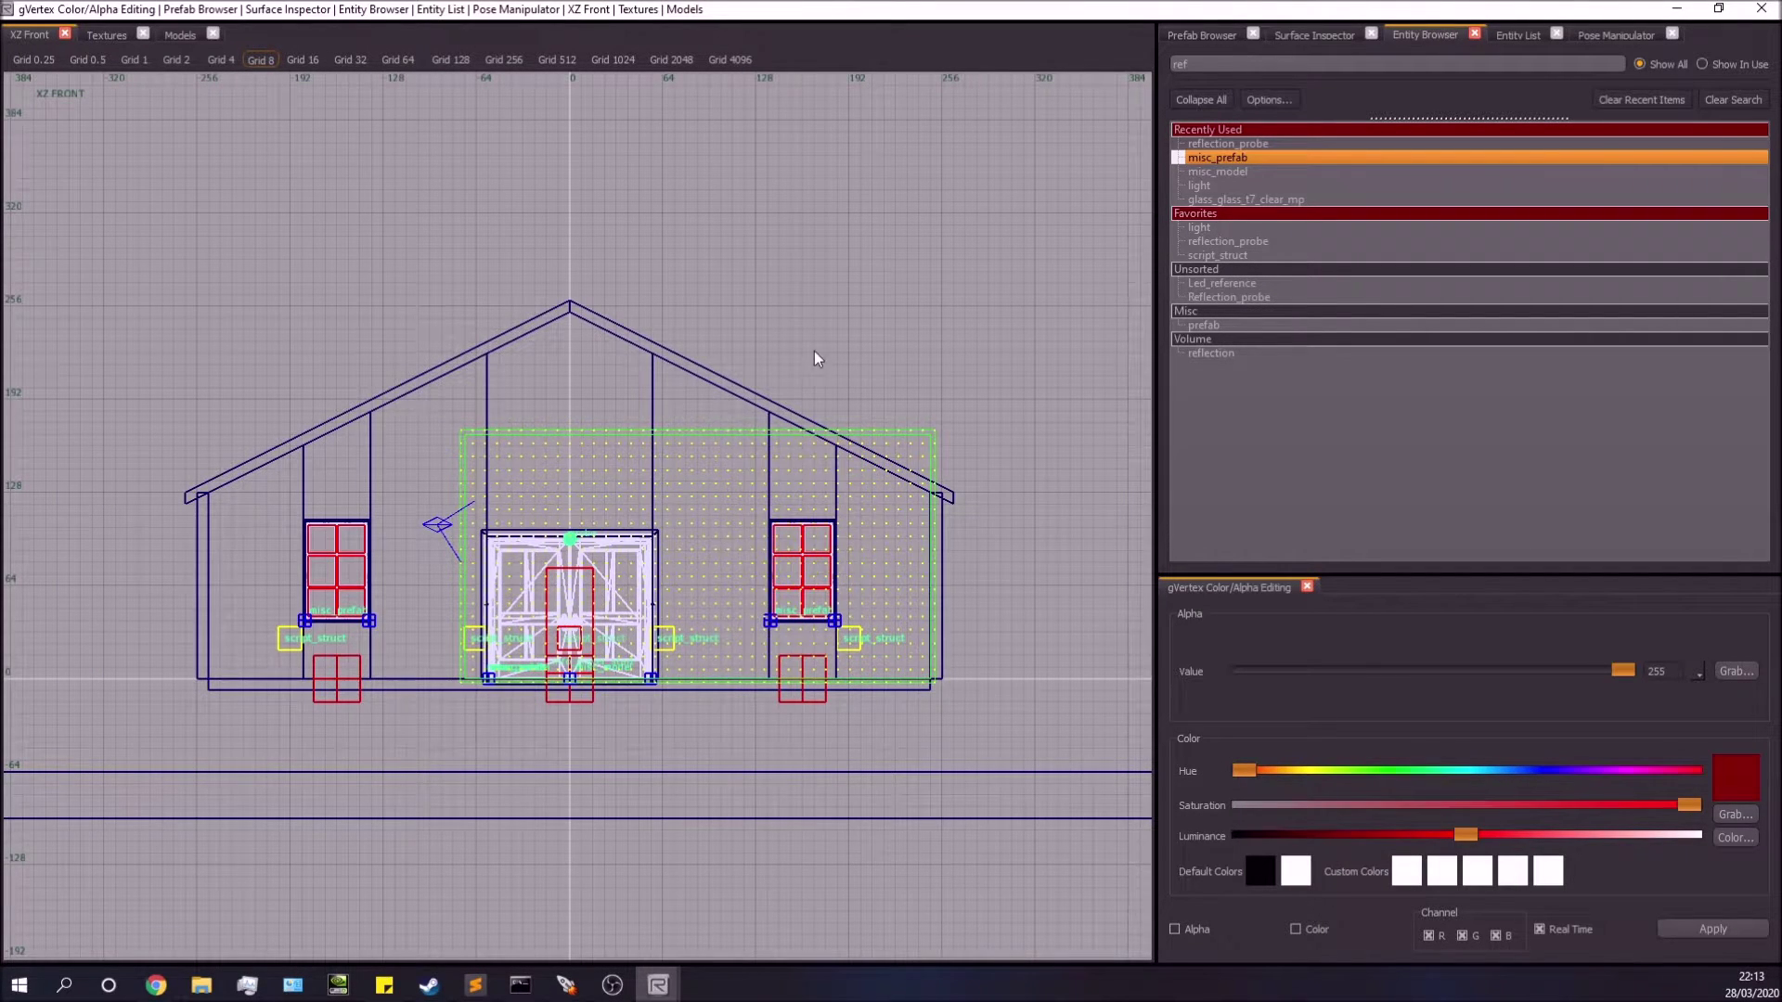
pyautogui.moveTo(665, 465); pyautogui.dragTo(616, 481, button='right')
pyautogui.moveTo(616, 481); pyautogui.dragTo(369, 544)
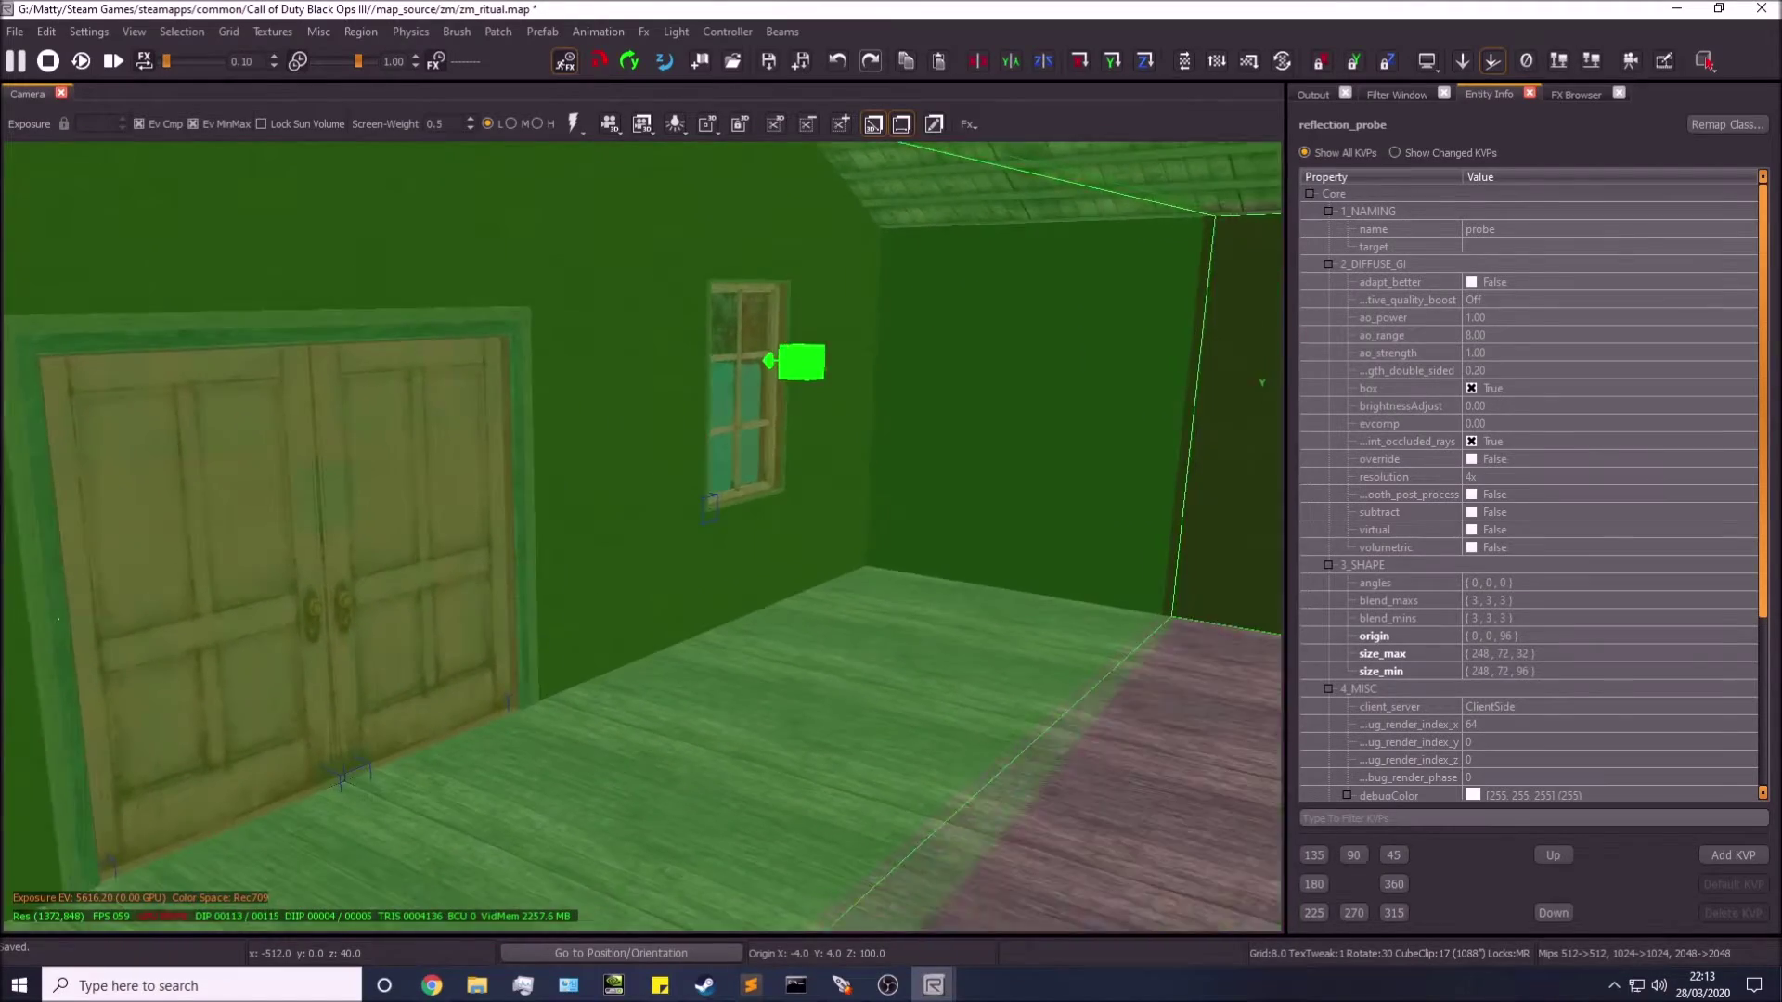
pyautogui.moveTo(642, 506); pyautogui.dragTo(940, 506, button='right')
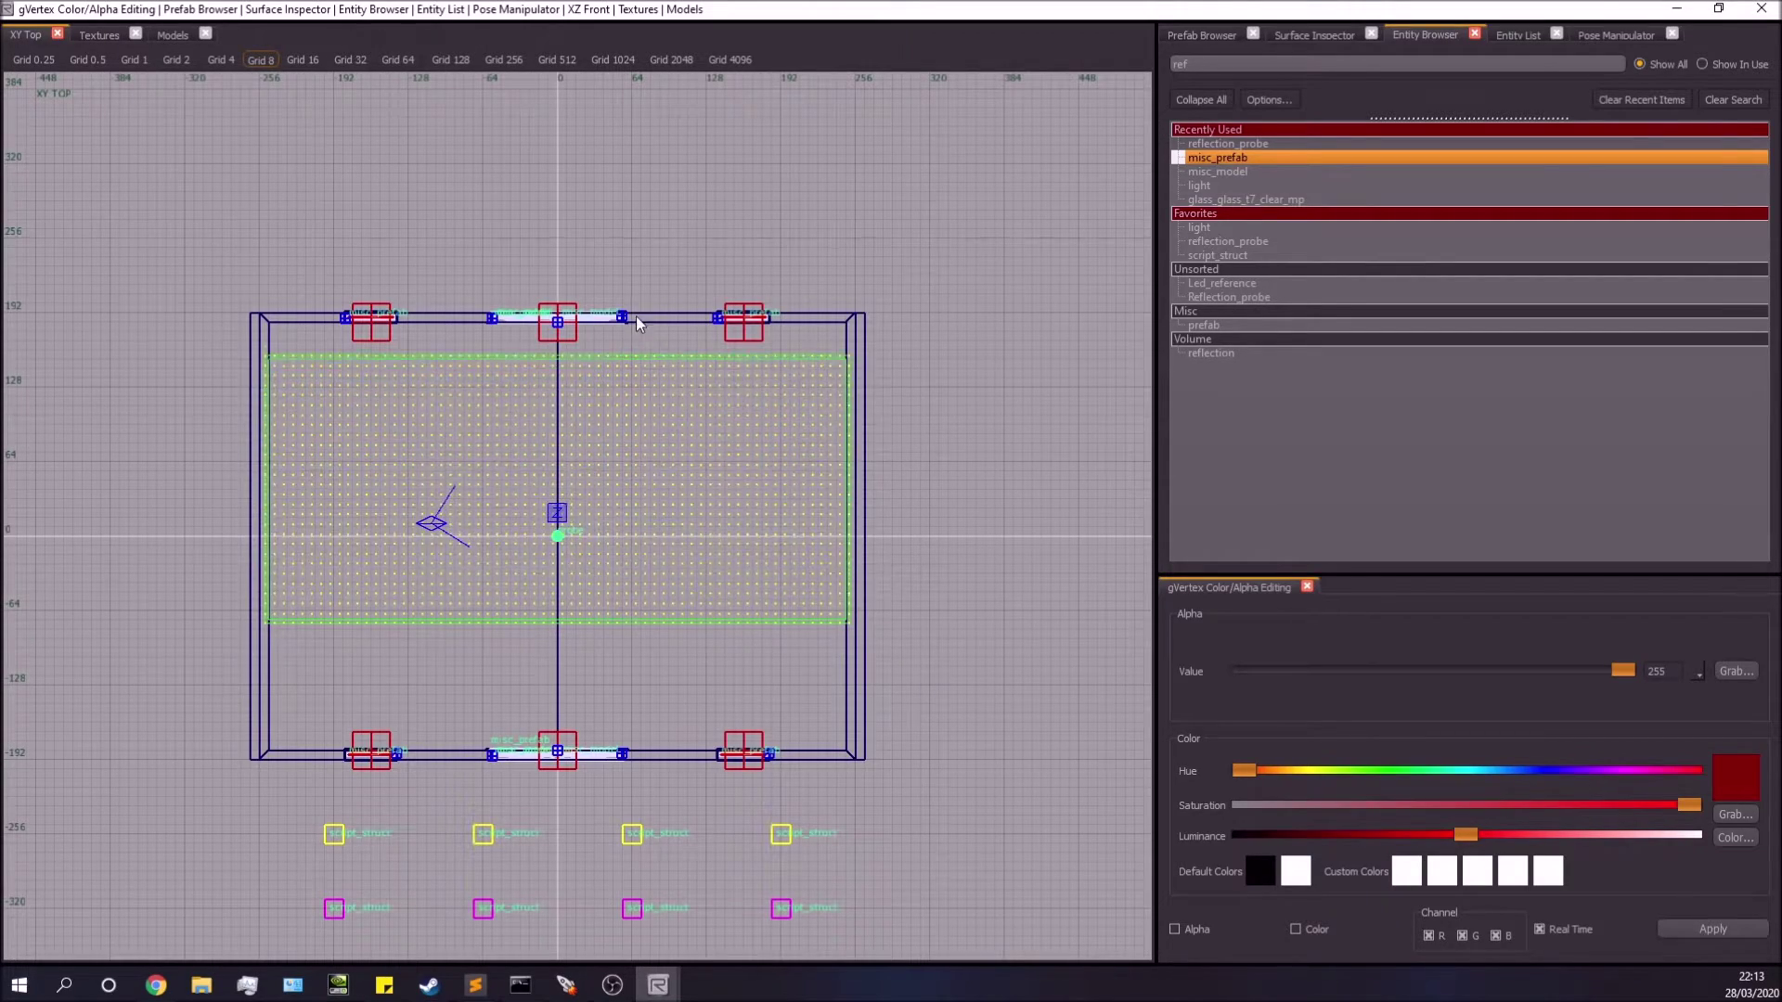
# - Extend the probe volume along Y to 184 units on both sides, reaching the door walls
pyautogui.moveTo(639, 323); pyautogui.dragTo(649, 290)
pyautogui.moveTo(728, 677); pyautogui.dragTo(738, 796)
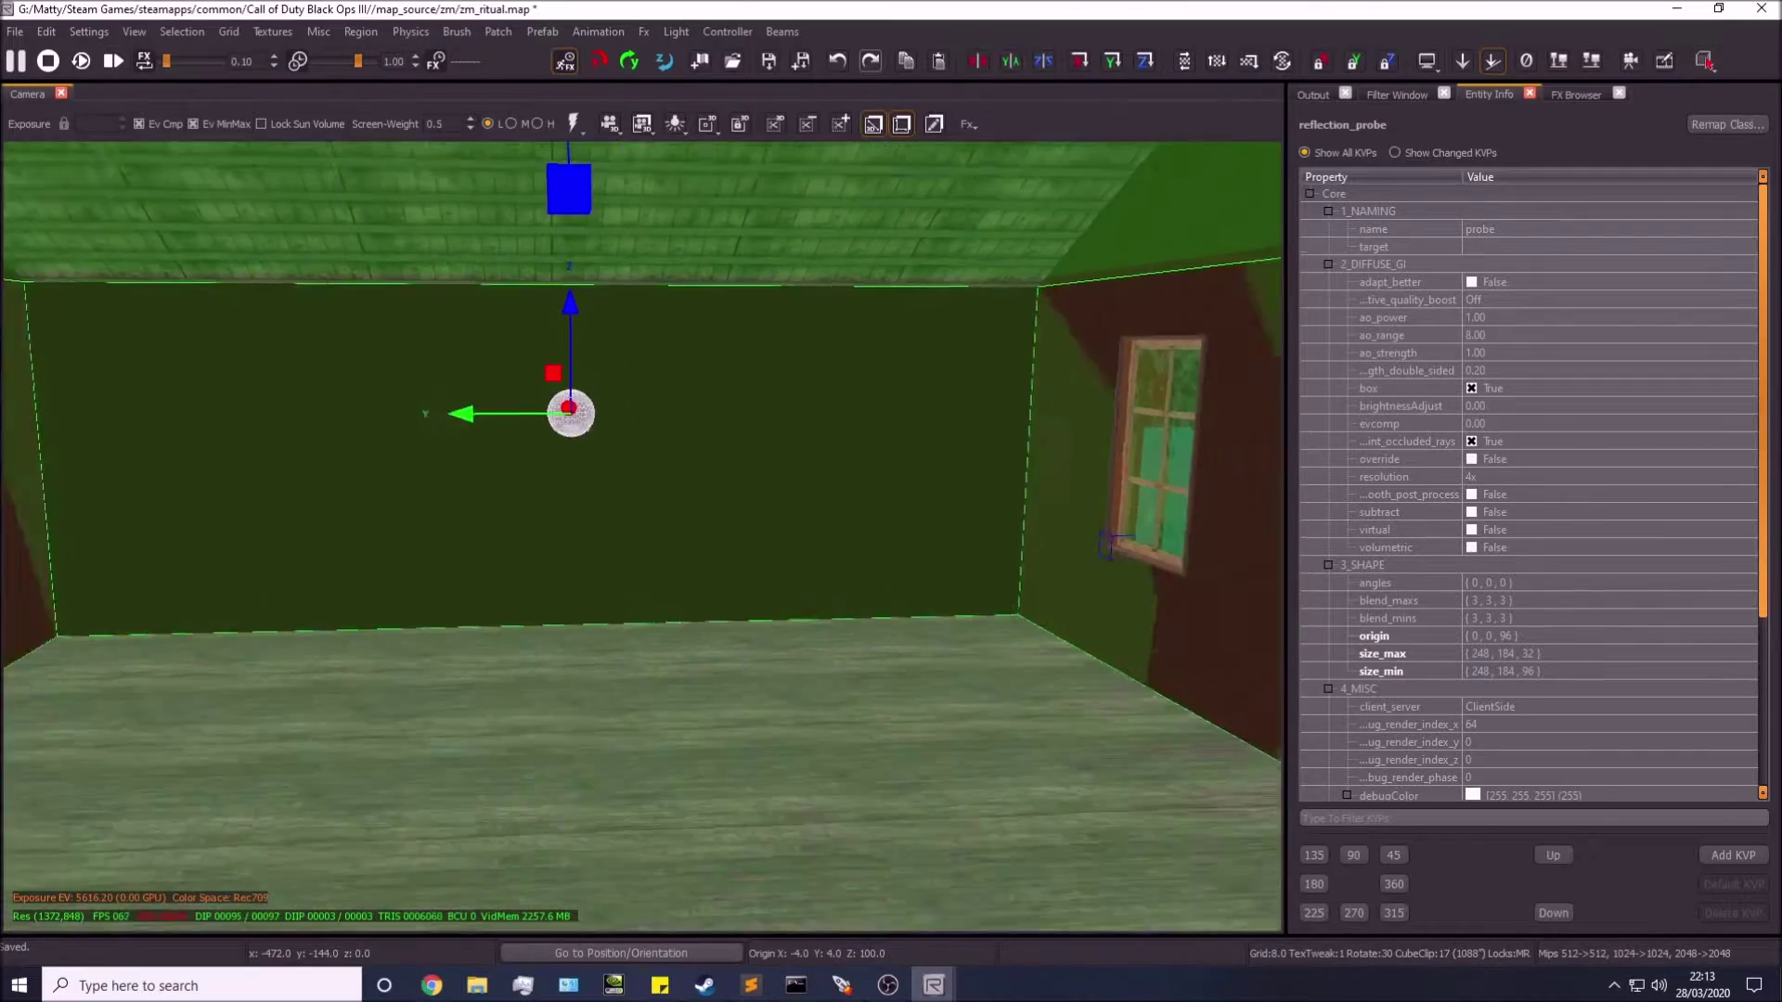
pyautogui.moveTo(872, 534); pyautogui.dragTo(548, 414, button='right')
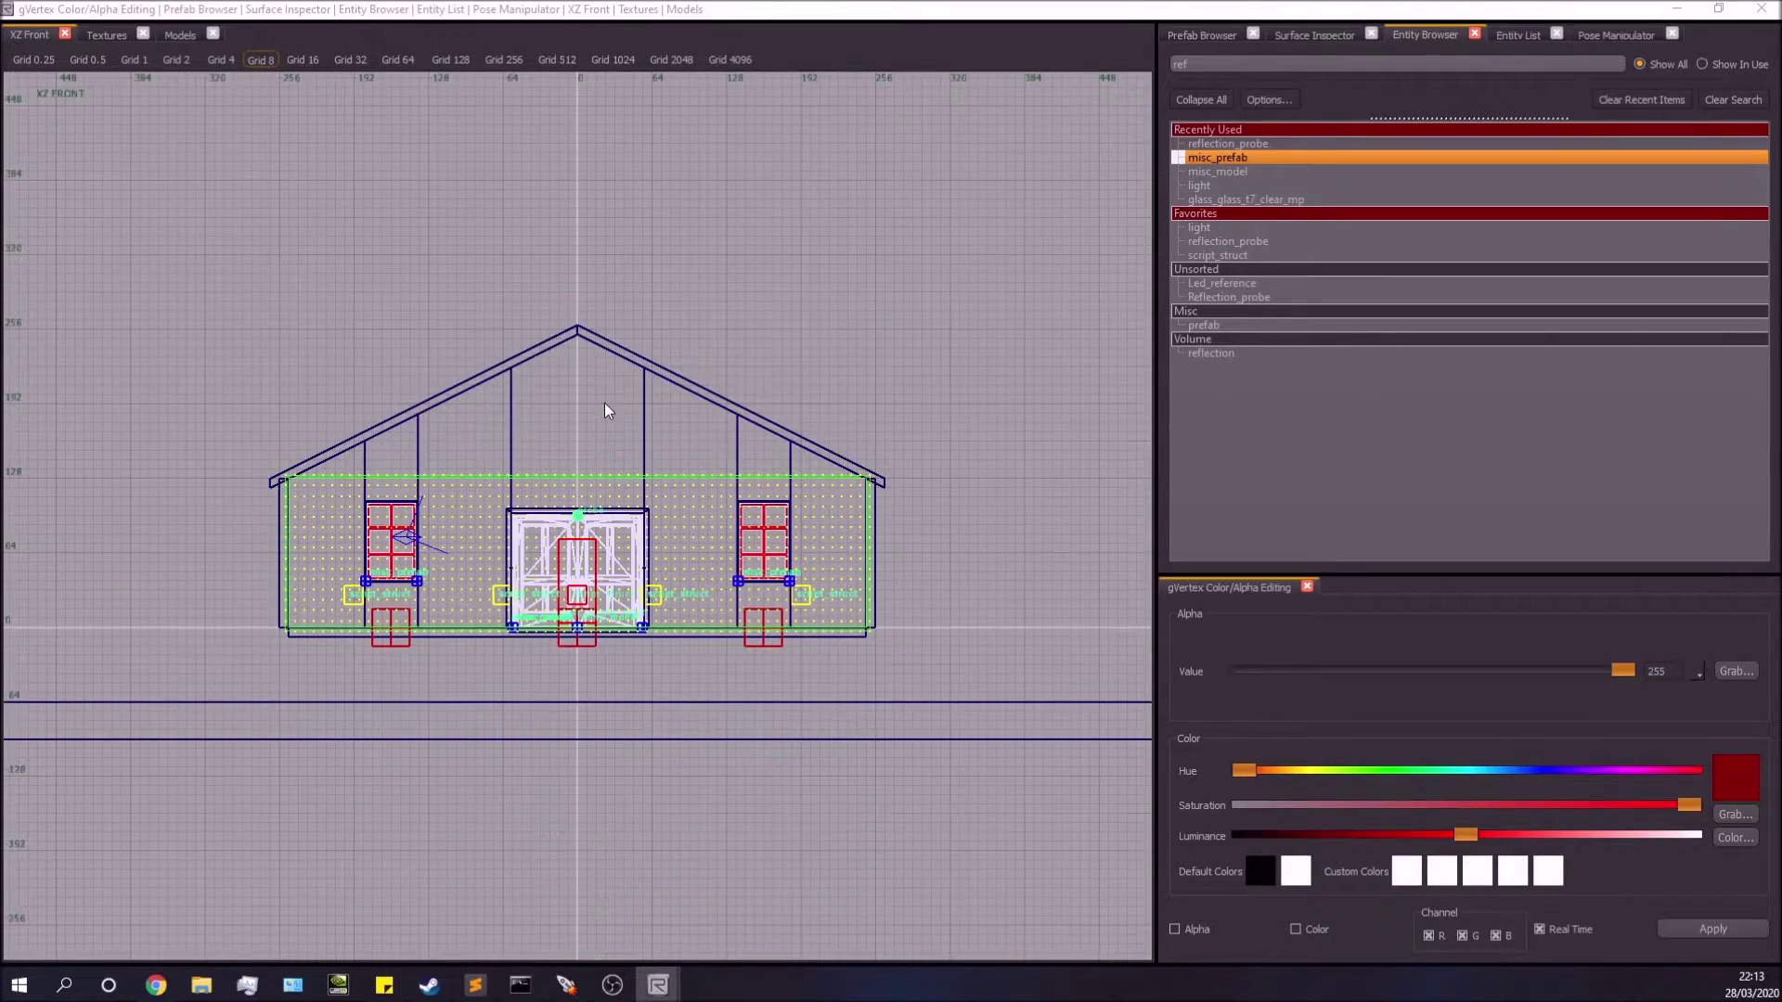
# - Try to extend the upper face of the probe volume up to the roof ridge
pyautogui.moveTo(605, 405); pyautogui.dragTo(604, 270)
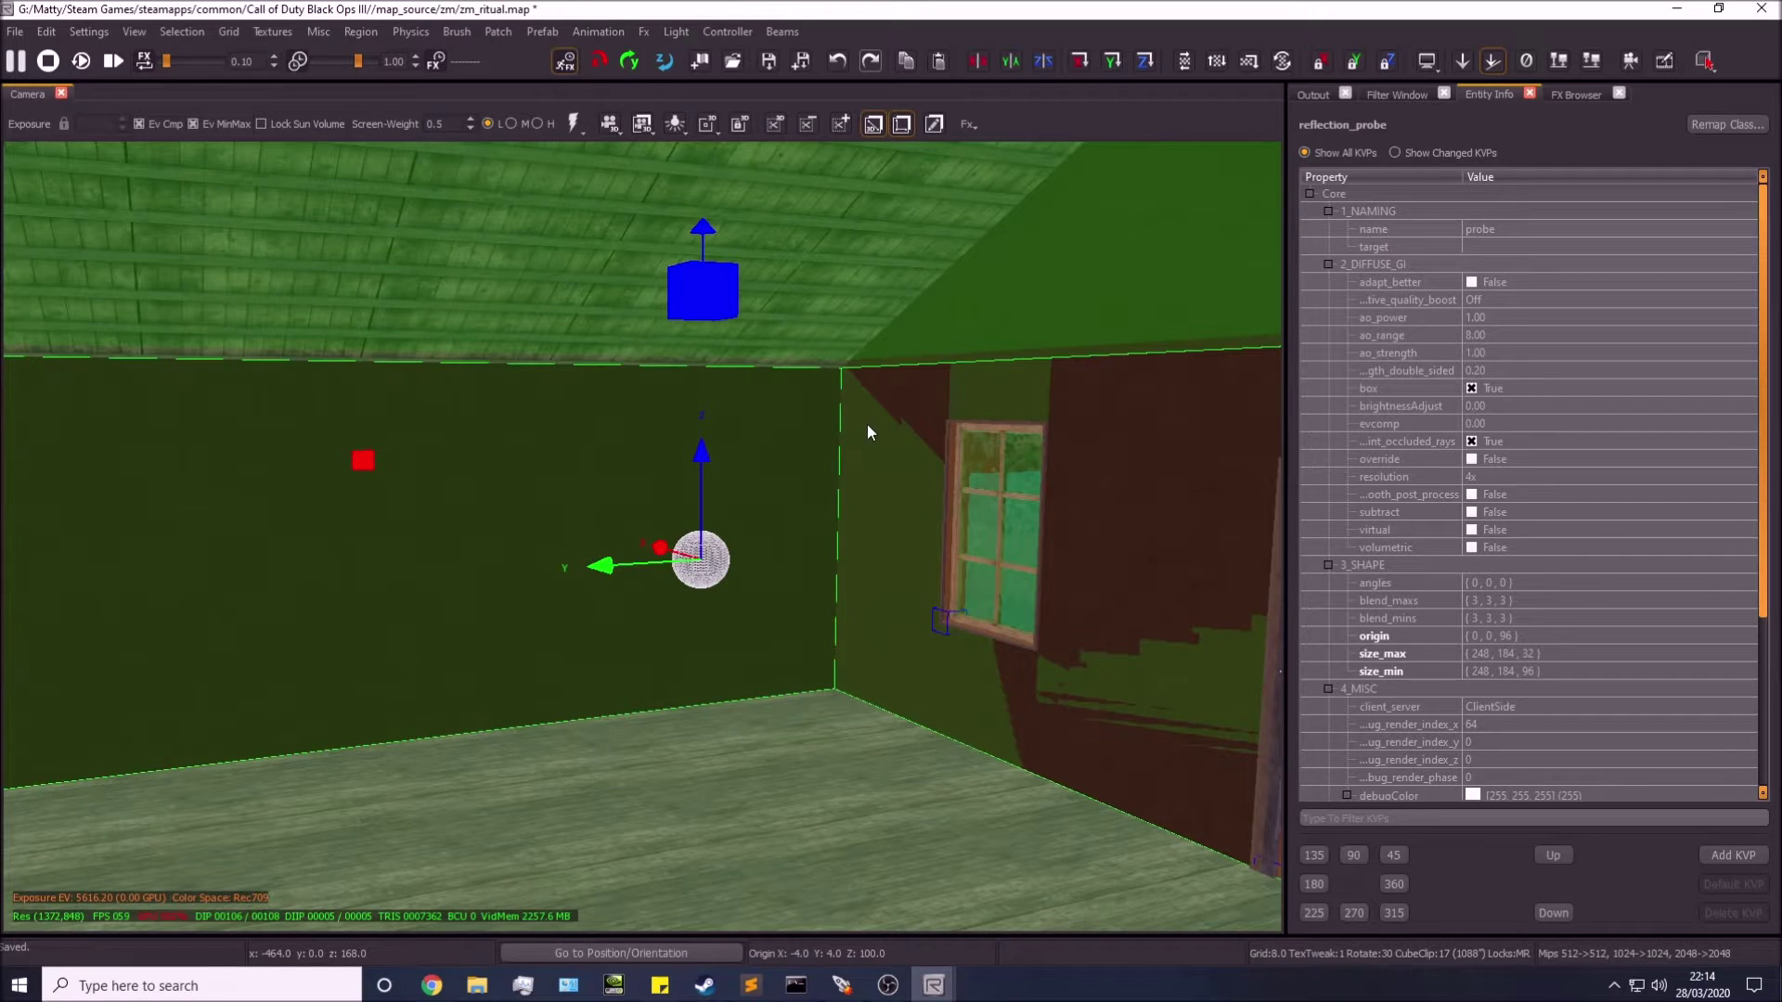
pyautogui.moveTo(880, 432); pyautogui.dragTo(1206, 316, button='right')
pyautogui.moveTo(772, 447); pyautogui.dragTo(1207, 427, button='right')
# - Set the reflection probe's box property to False
pyautogui.press('Escape')
pyautogui.moveTo(873, 433); pyautogui.dragTo(712, 457, button='right')
pyautogui.moveTo(845, 505); pyautogui.dragTo(886, 397, button='right')
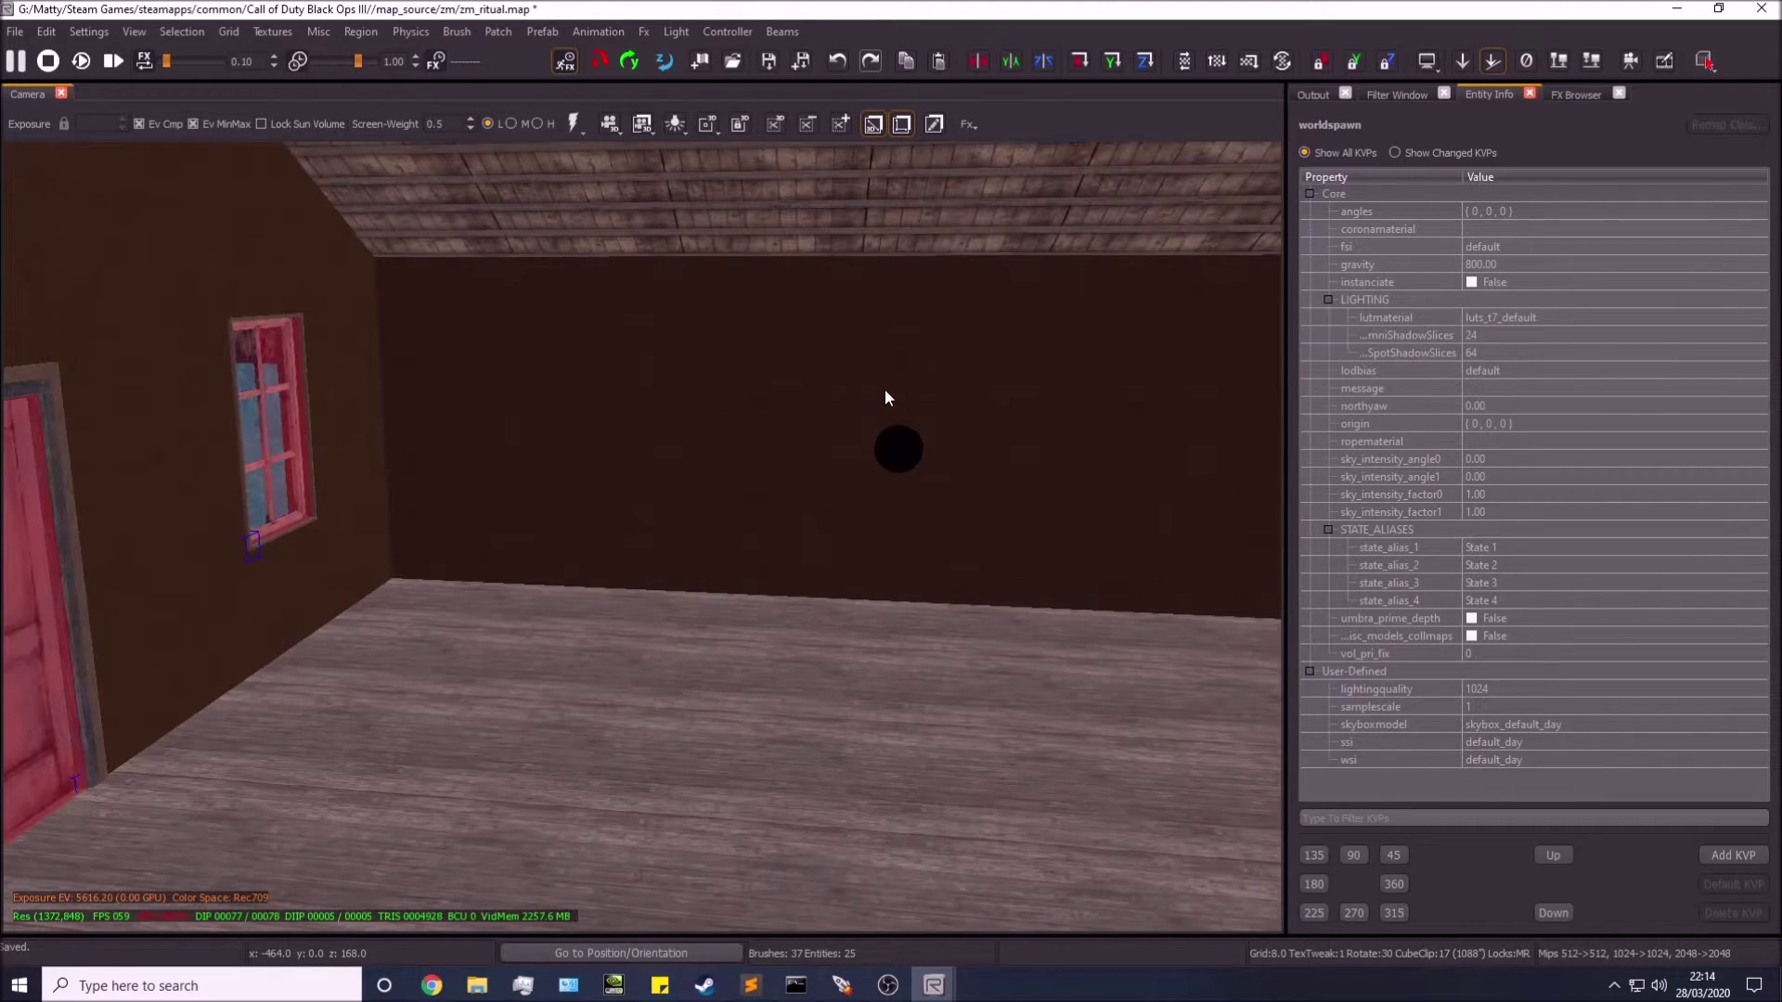
pyautogui.moveTo(866, 488); pyautogui.dragTo(882, 306, button='right')
pyautogui.keyDown('shift'); pyautogui.click(924, 560); pyautogui.keyUp('shift')
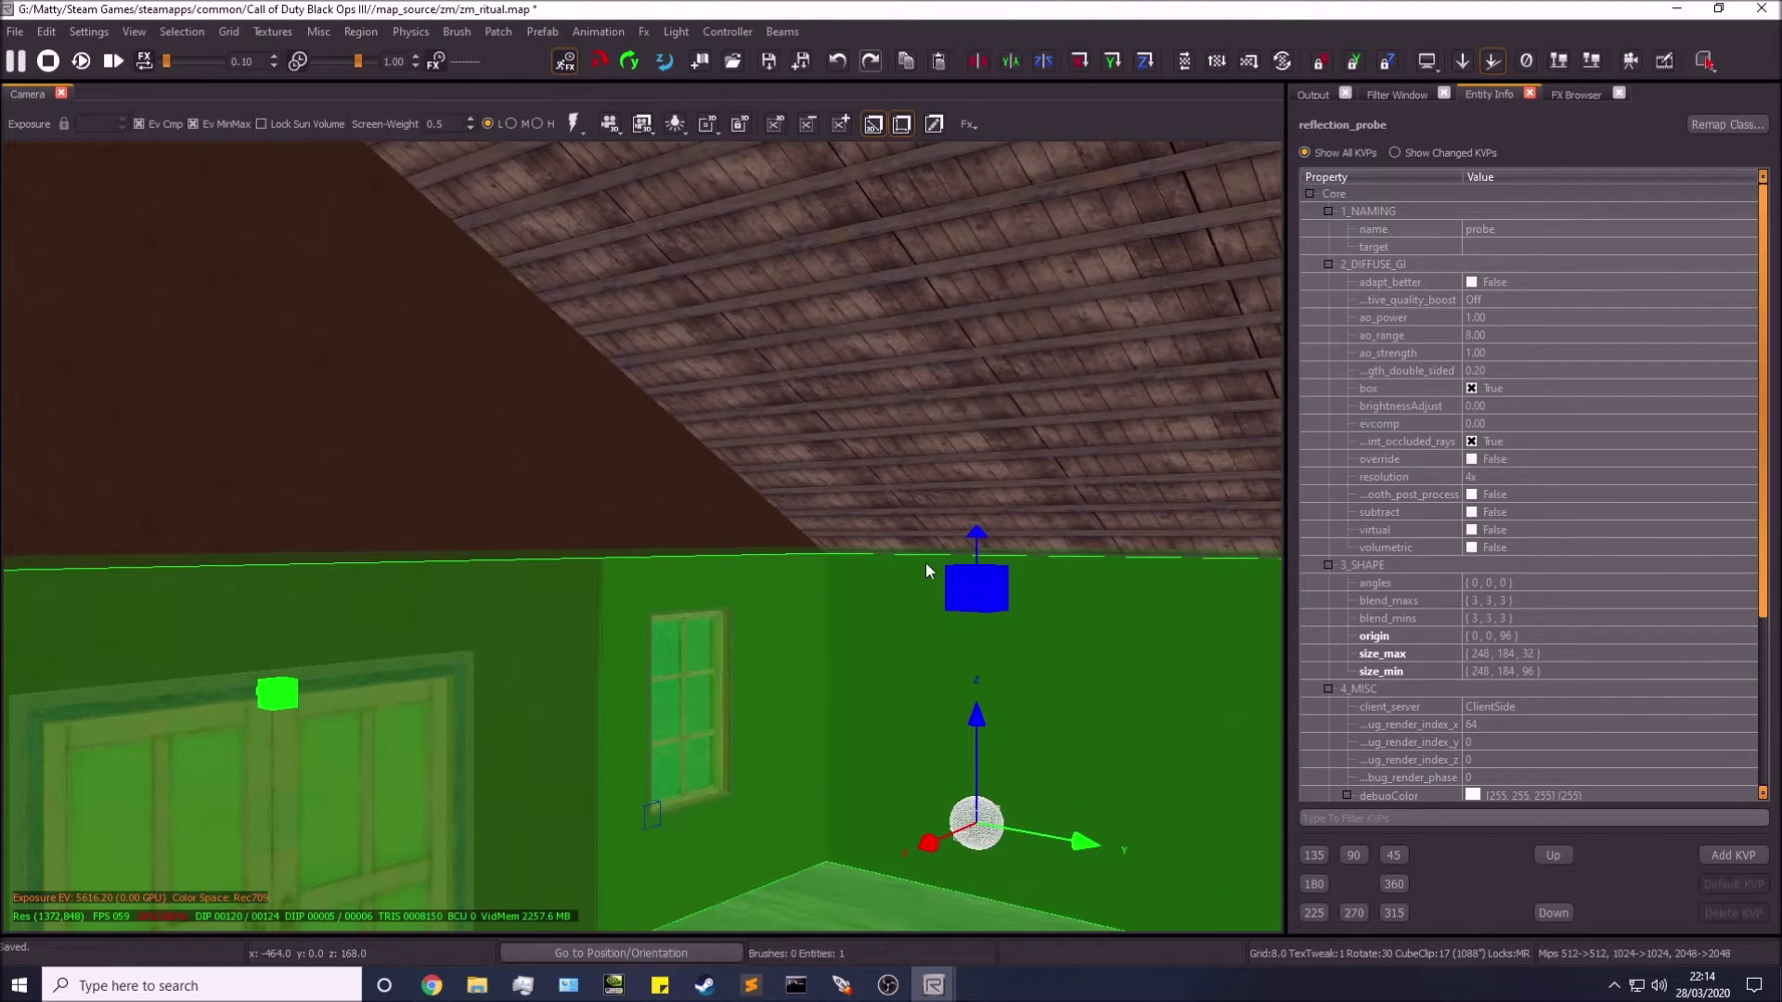
pyautogui.click(1470, 389)
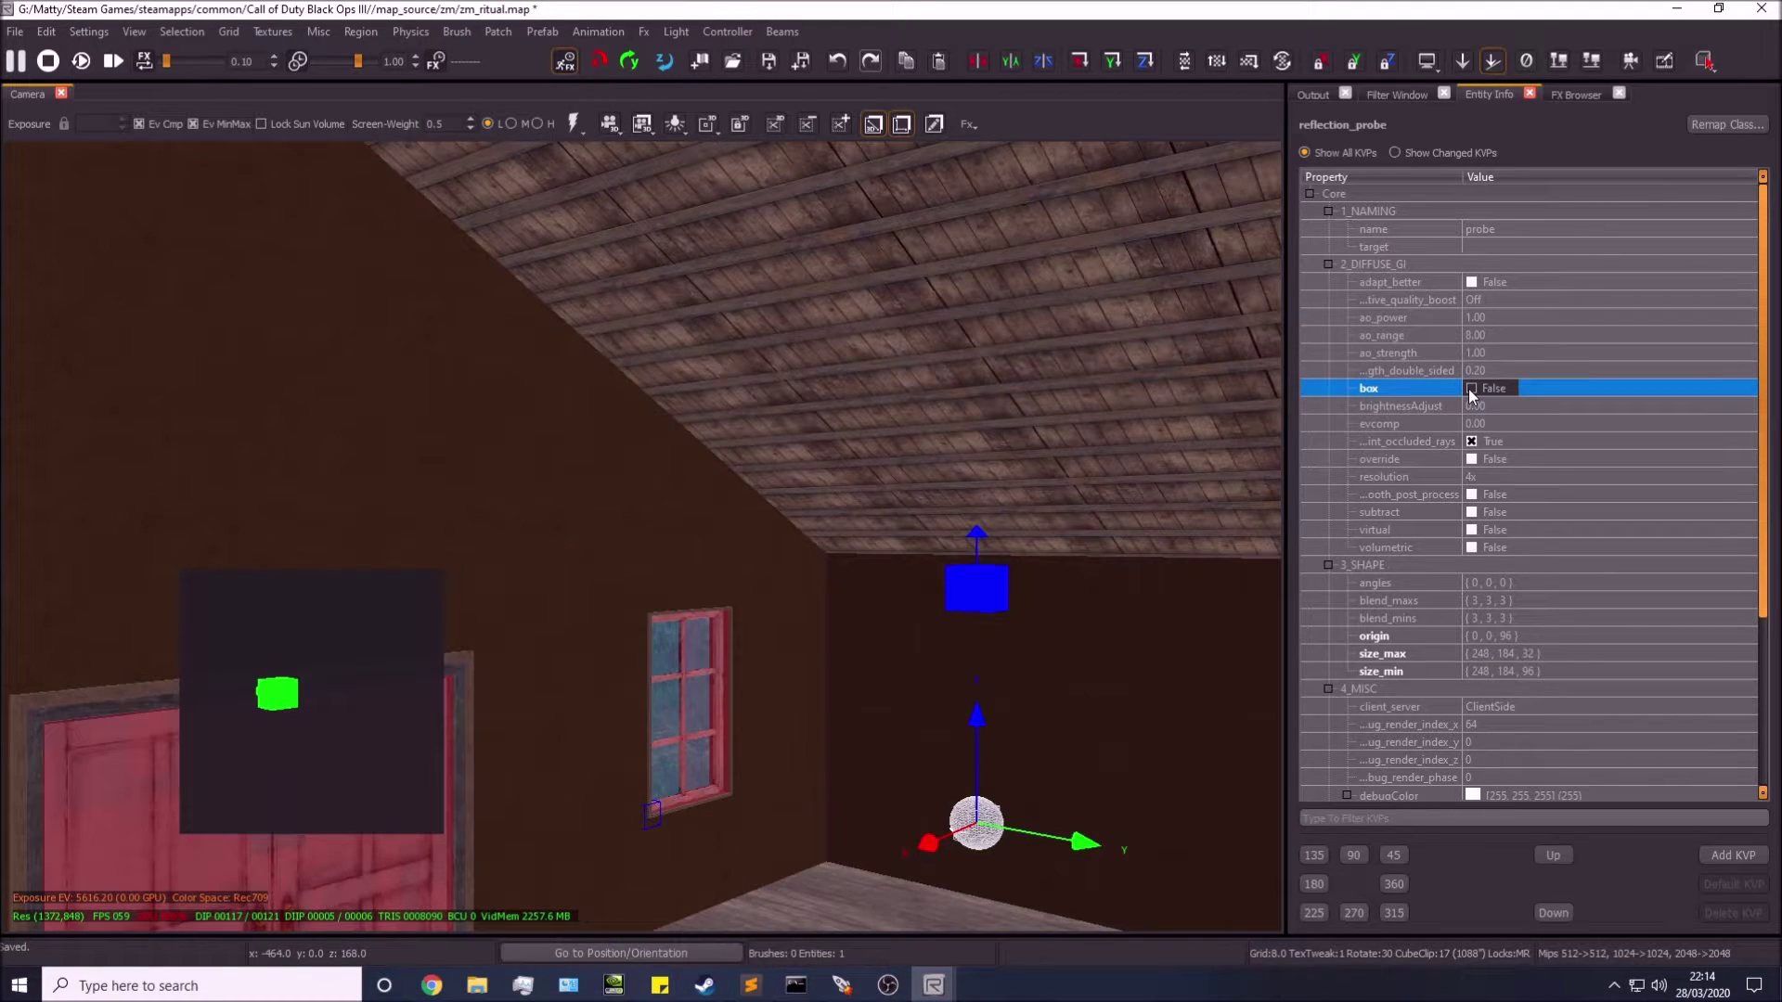
pyautogui.moveTo(611, 586)
pyautogui.mouseDown(button='right')
pyautogui.moveTo(594, 641)
pyautogui.moveTo(640, 705)
pyautogui.moveTo(611, 586)
pyautogui.mouseUp(button='right')
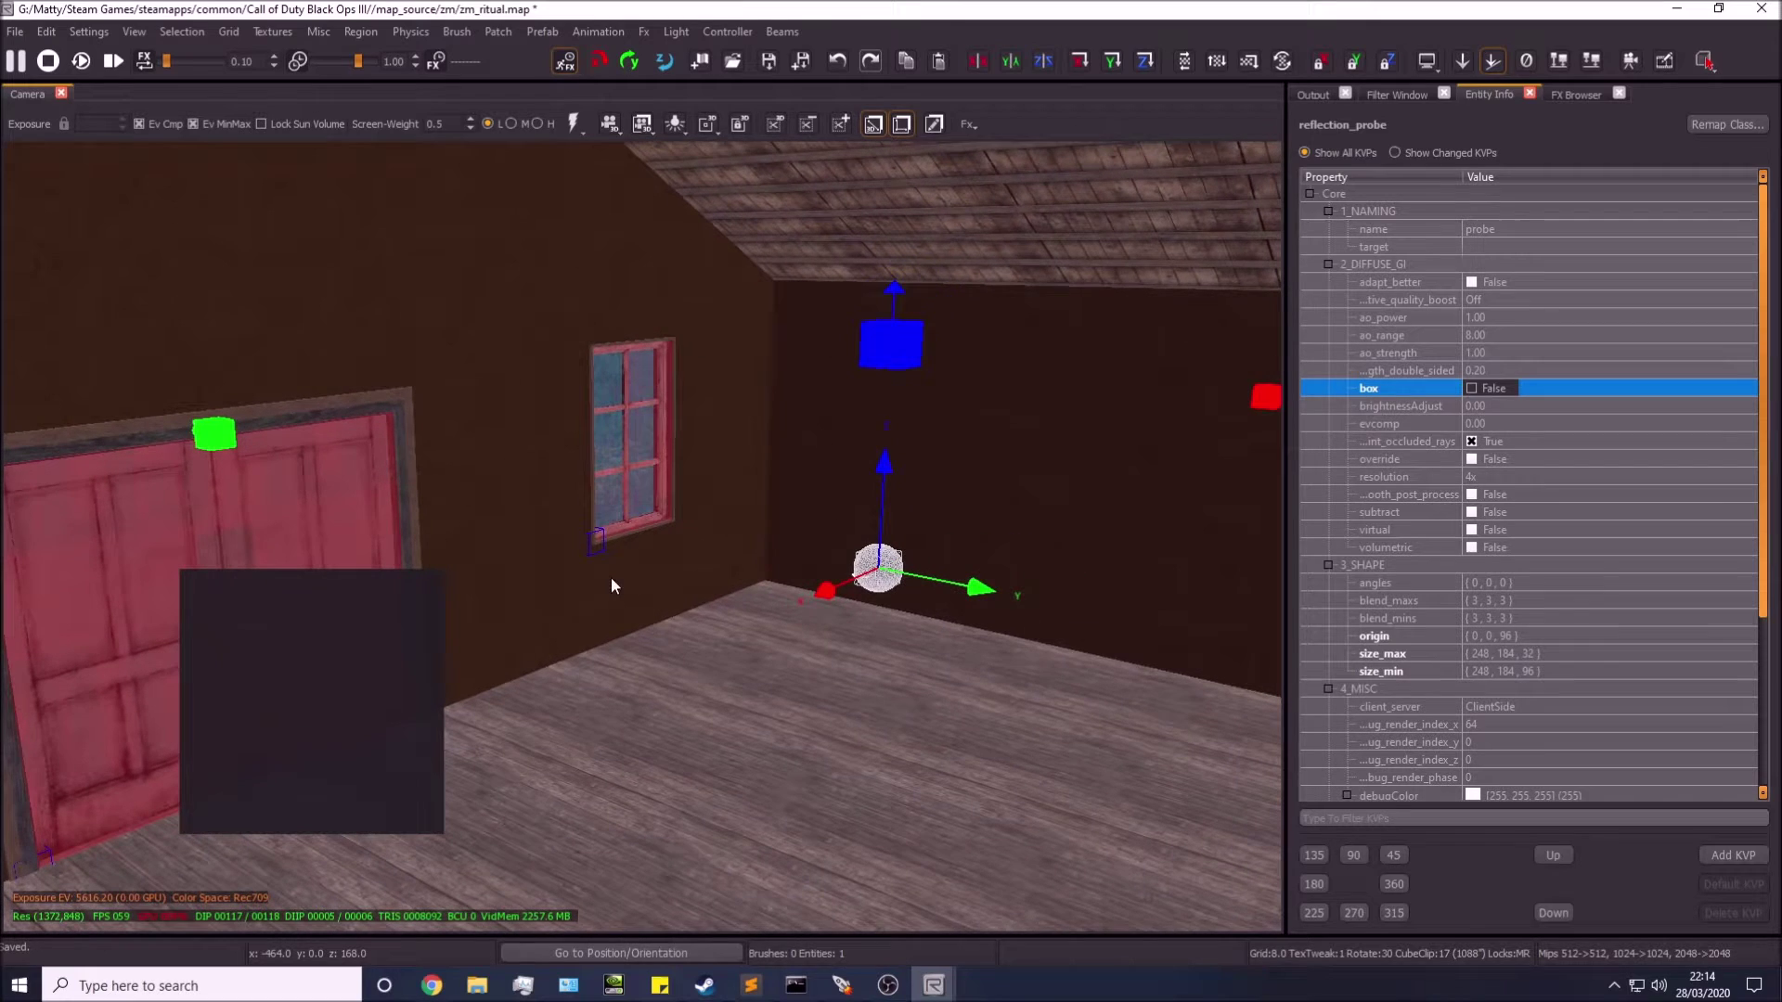
# - Mark the room's four interior walls and the floor as boundary faces of the reflection probe's volume
pyautogui.moveTo(610, 509); pyautogui.dragTo(673, 563, button='right')
pyautogui.click(583, 465)
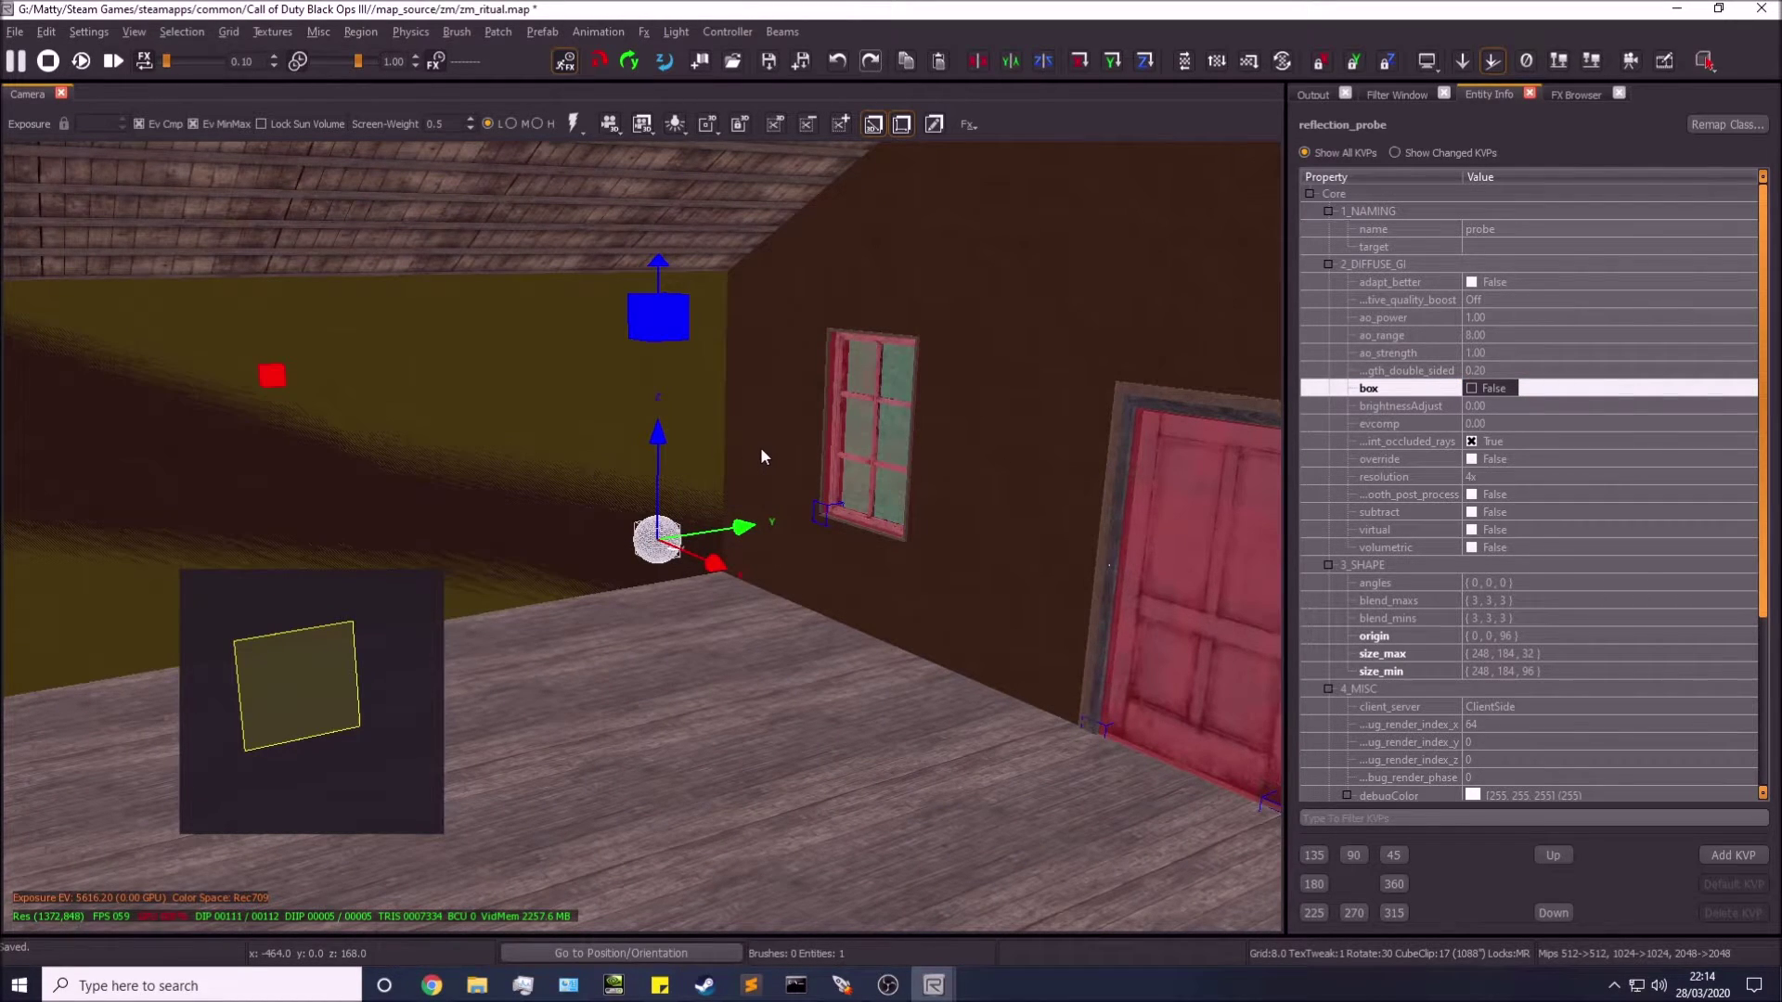
pyautogui.click(760, 447)
pyautogui.moveTo(760, 448); pyautogui.dragTo(762, 503, button='right')
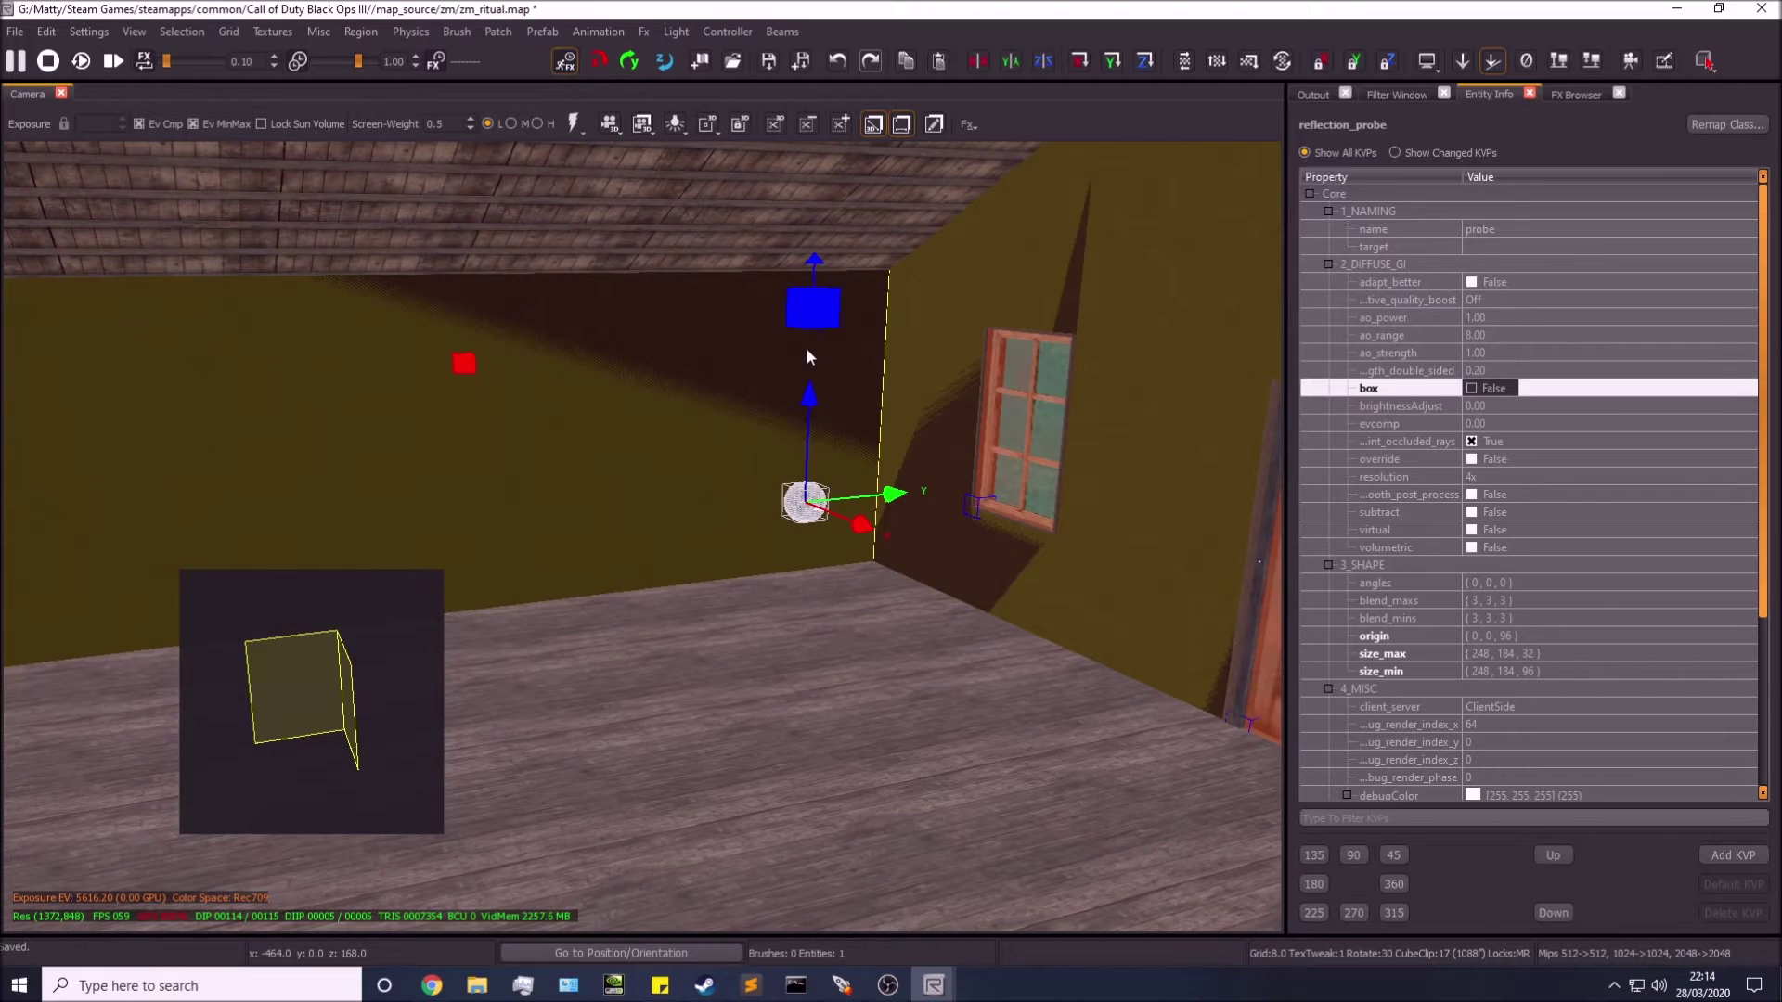
pyautogui.moveTo(808, 356); pyautogui.dragTo(897, 560, button='right')
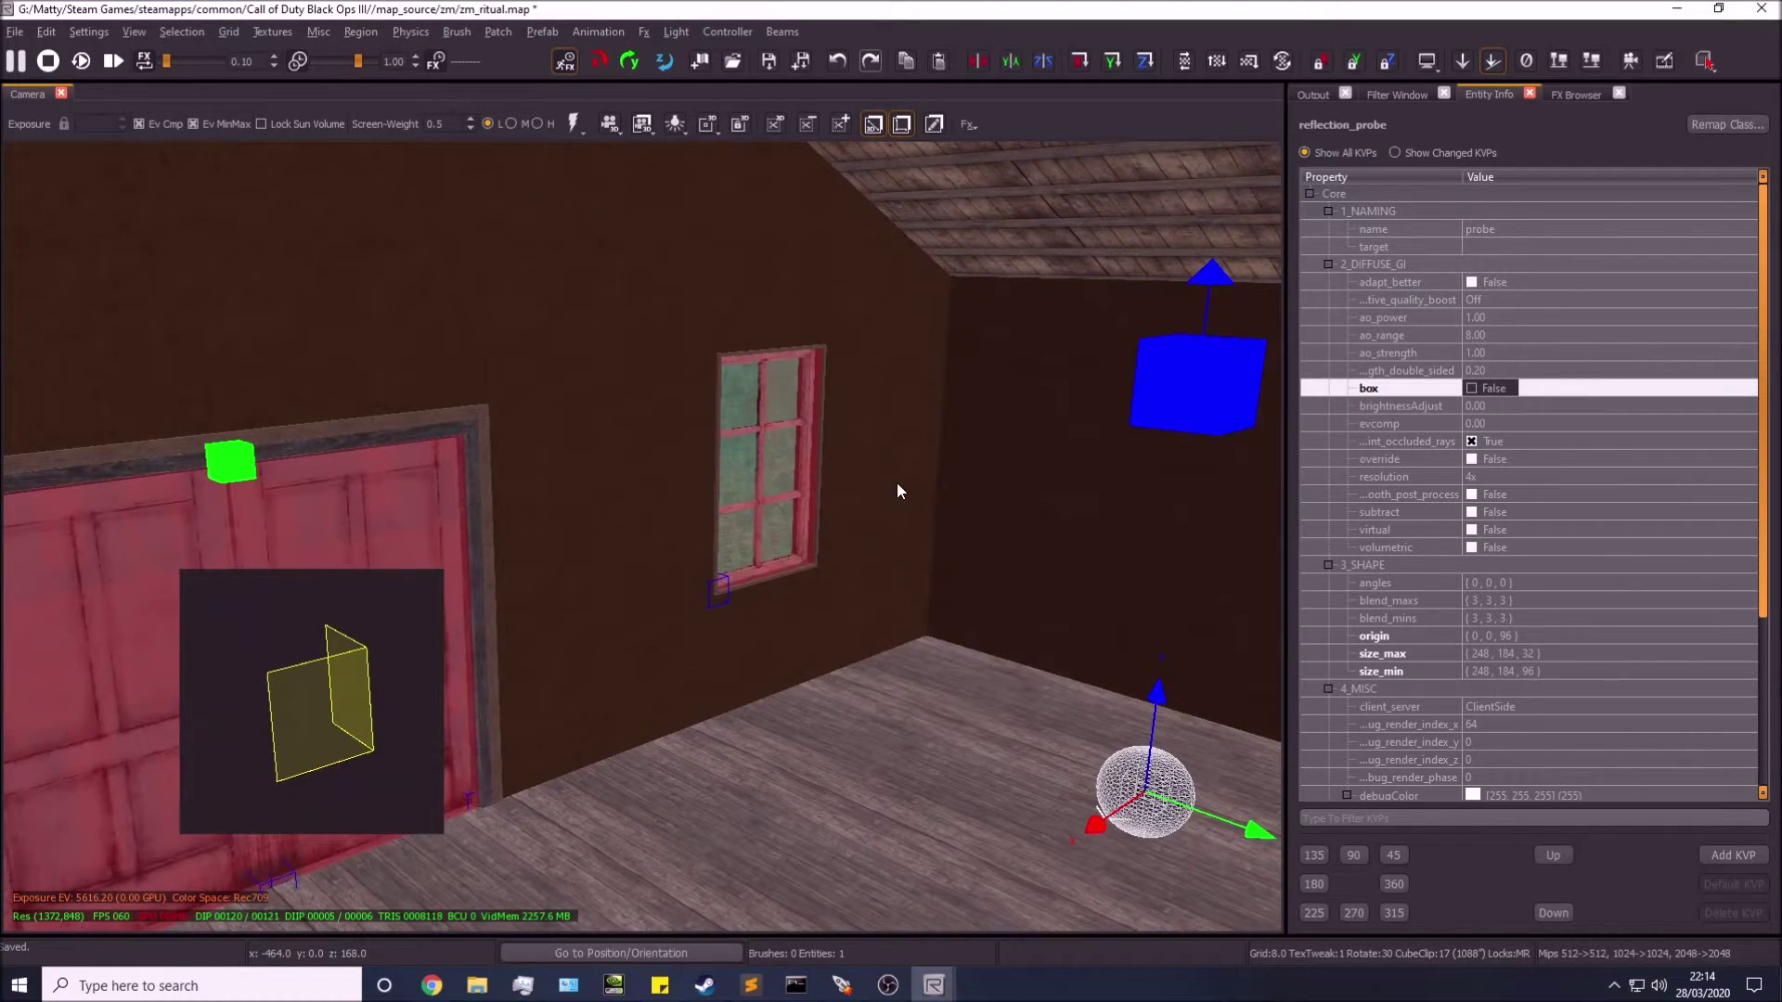
pyautogui.moveTo(895, 499); pyautogui.dragTo(243, 704, button='right')
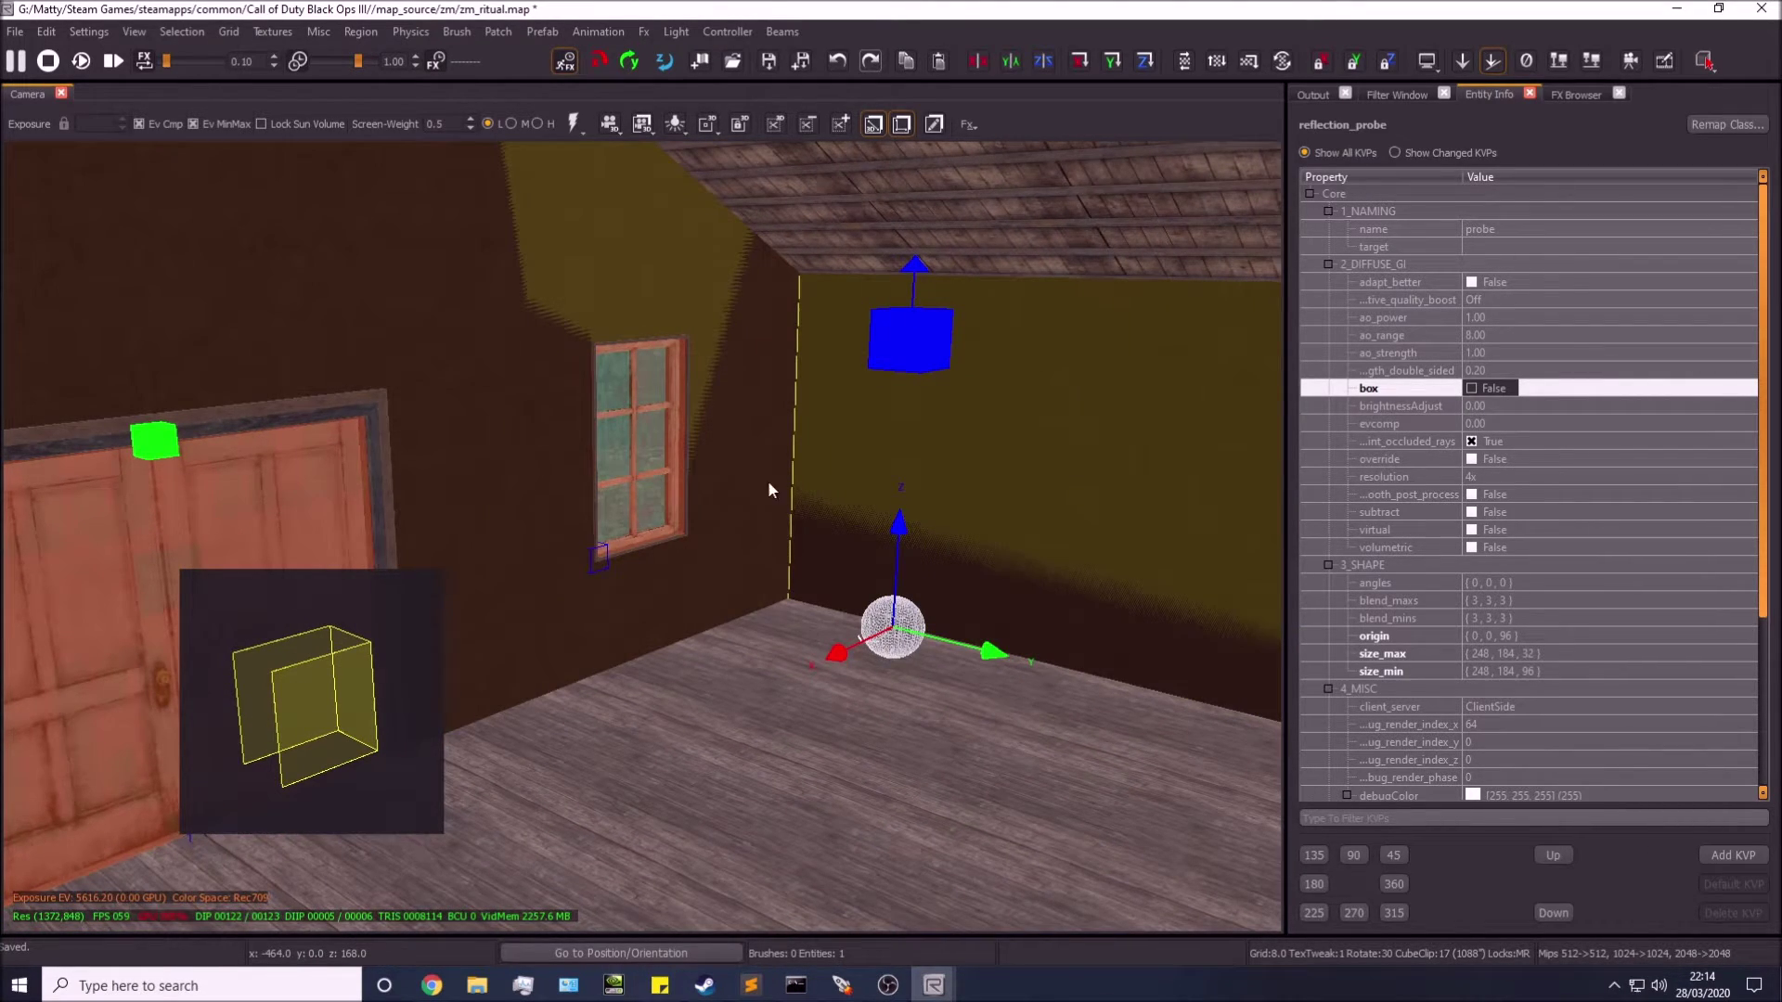
pyautogui.moveTo(769, 482); pyautogui.dragTo(777, 479, button='right')
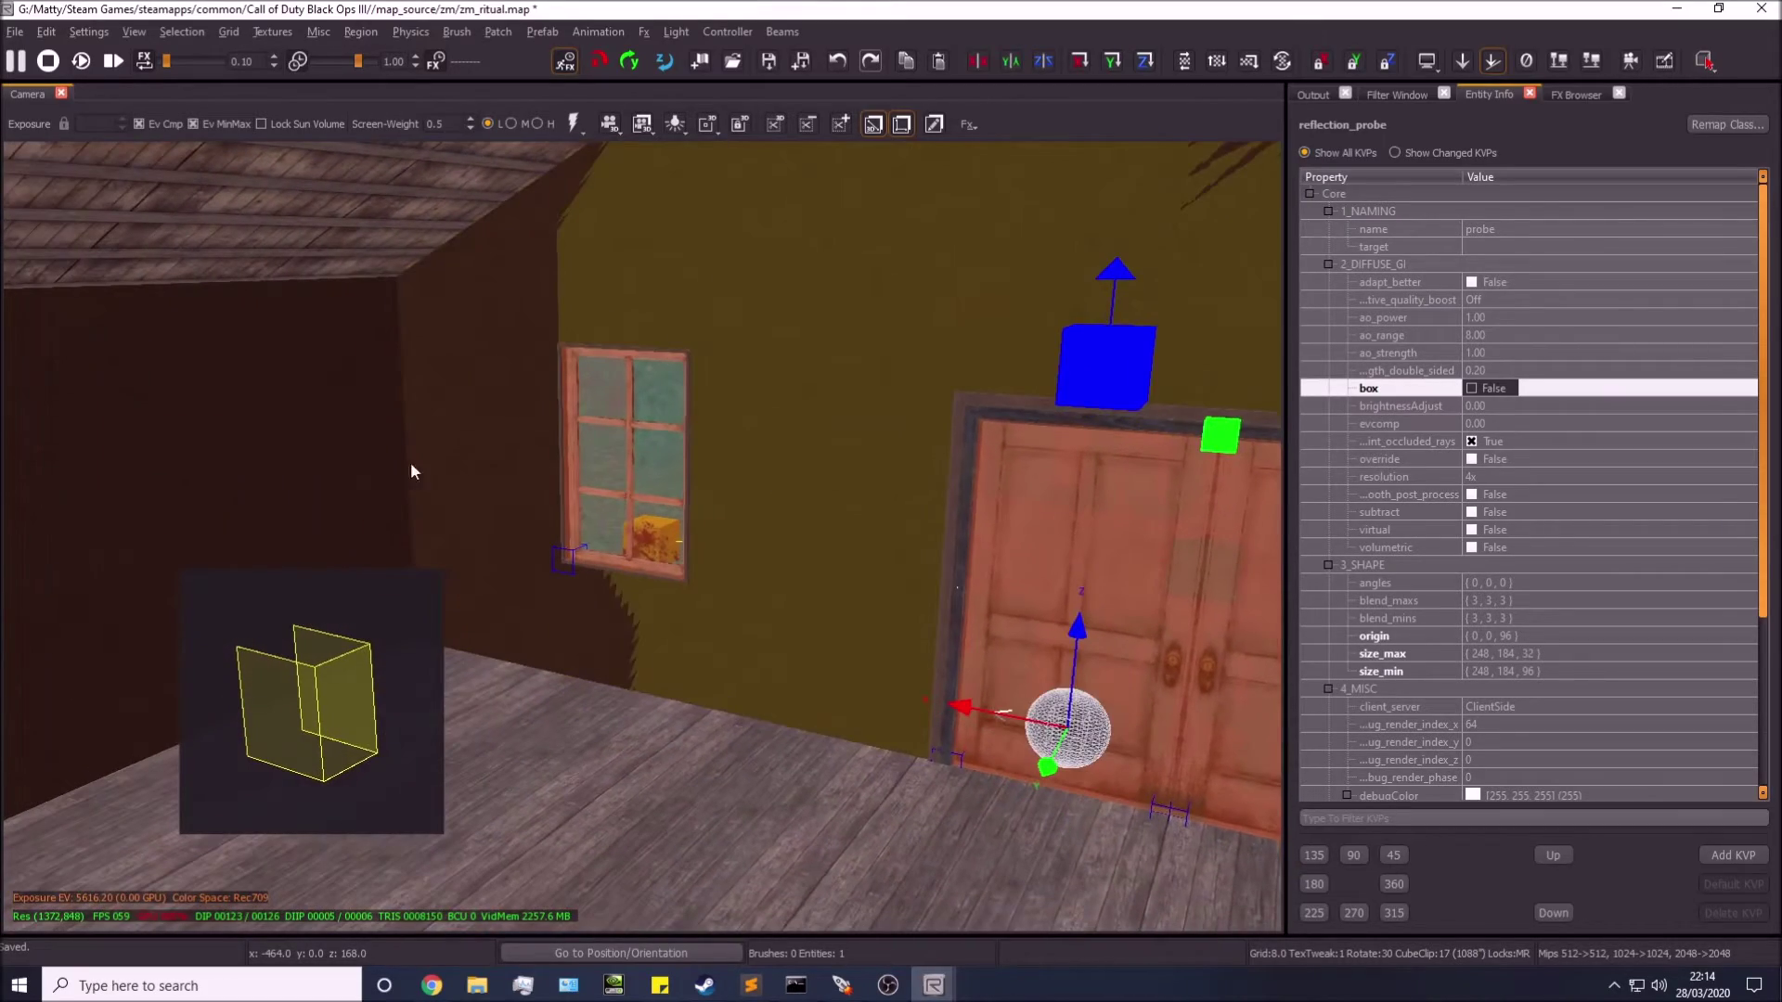
pyautogui.moveTo(631, 487); pyautogui.dragTo(1039, 487, button='right')
pyautogui.moveTo(643, 536); pyautogui.dragTo(764, 653, button='right')
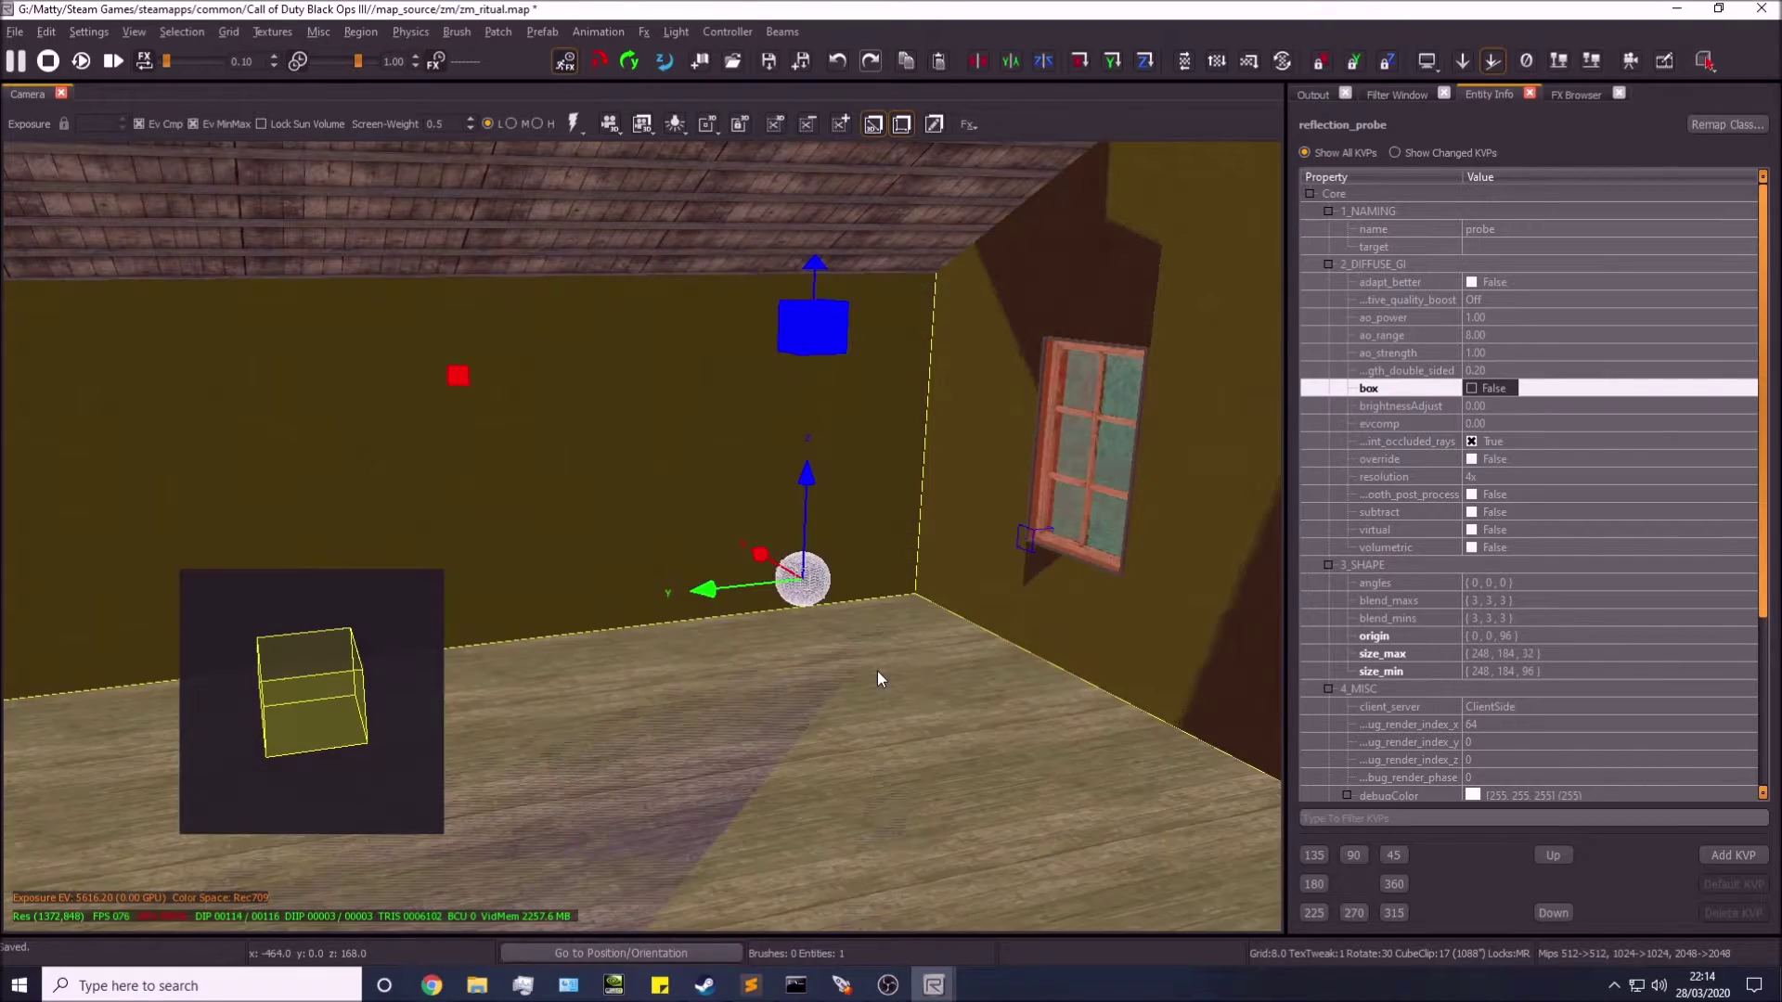
pyautogui.moveTo(877, 671); pyautogui.dragTo(1234, 650, button='right')
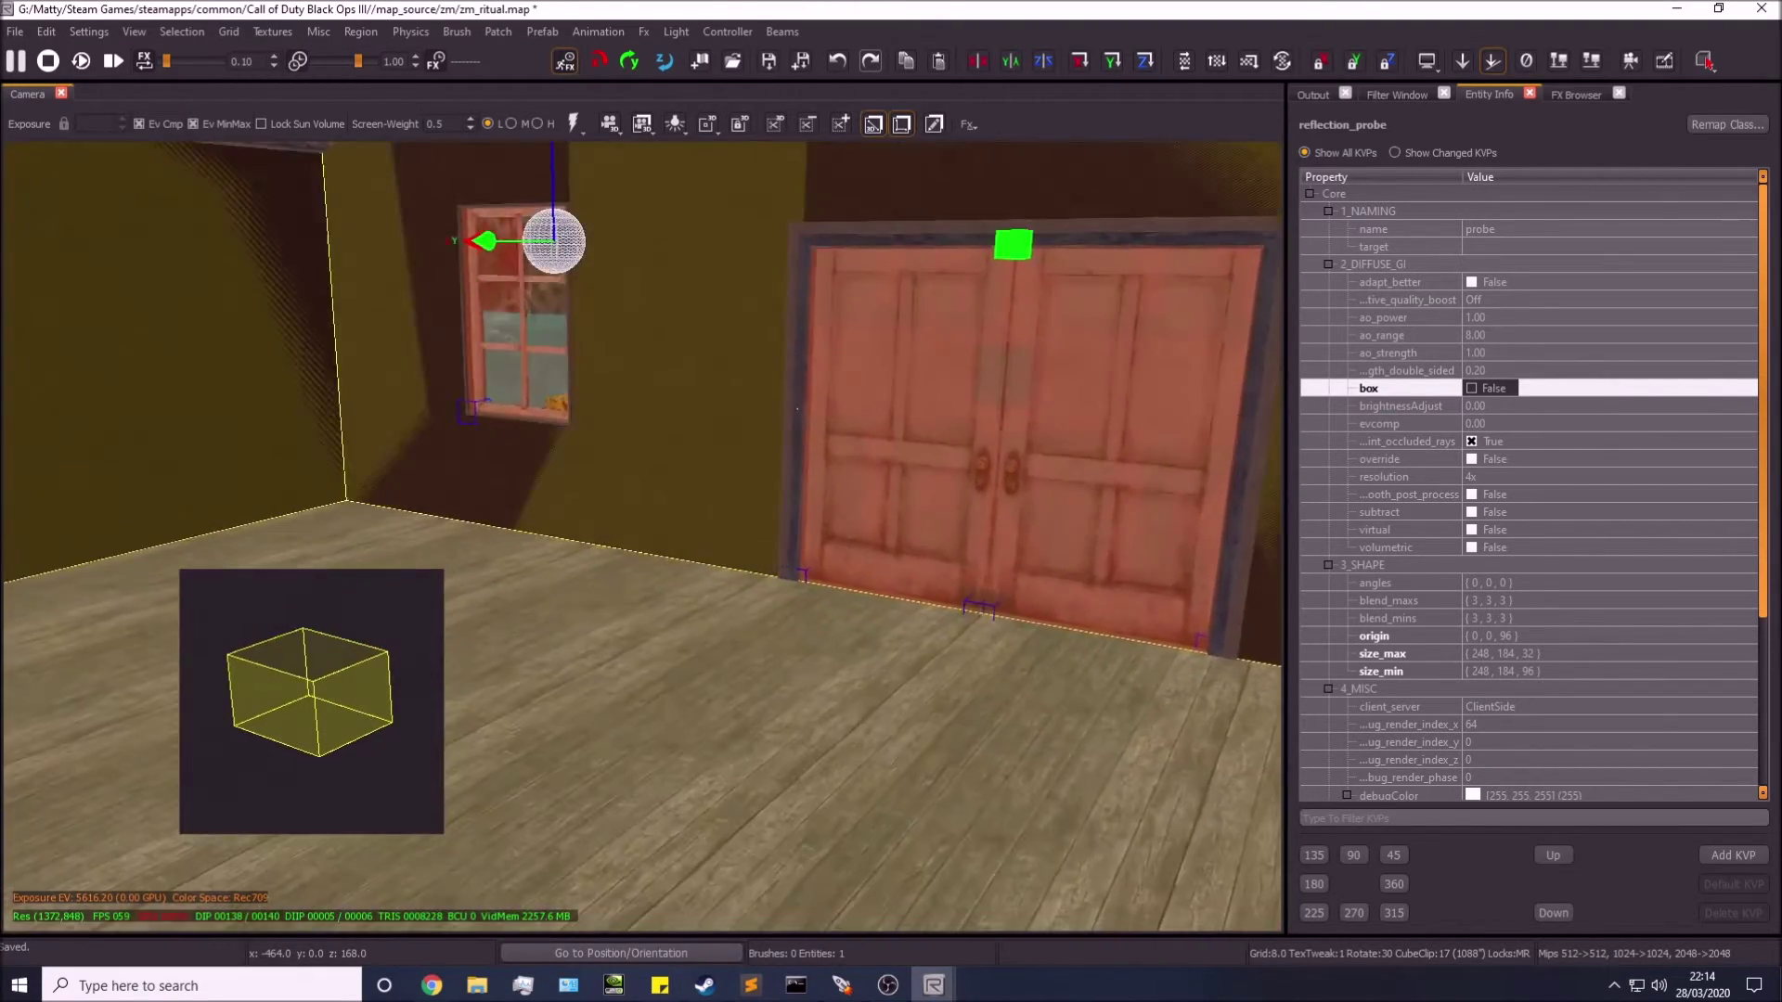
# - Add both sloped undersides of the roof as boundary faces so the probe volume follows the gabled ceiling
pyautogui.moveTo(798, 408); pyautogui.dragTo(857, 634, button='right')
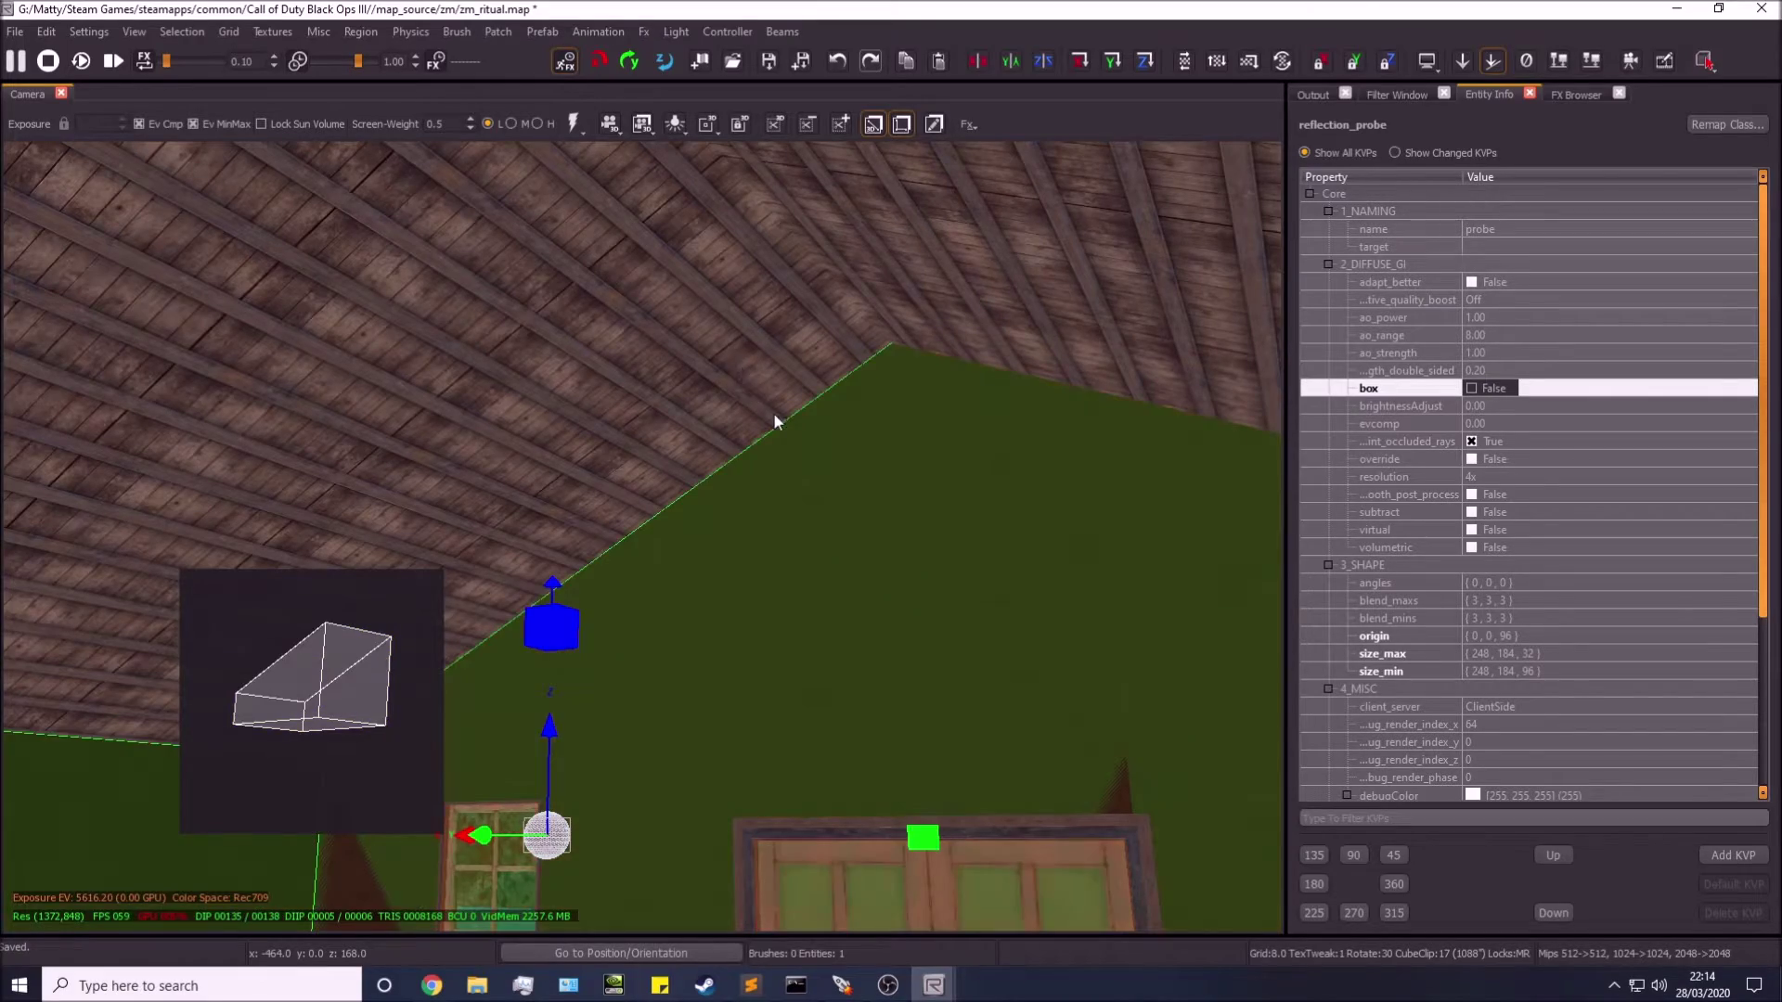
pyautogui.moveTo(772, 412); pyautogui.dragTo(1142, 412, button='right')
pyautogui.moveTo(773, 371); pyautogui.dragTo(470, 454, button='right')
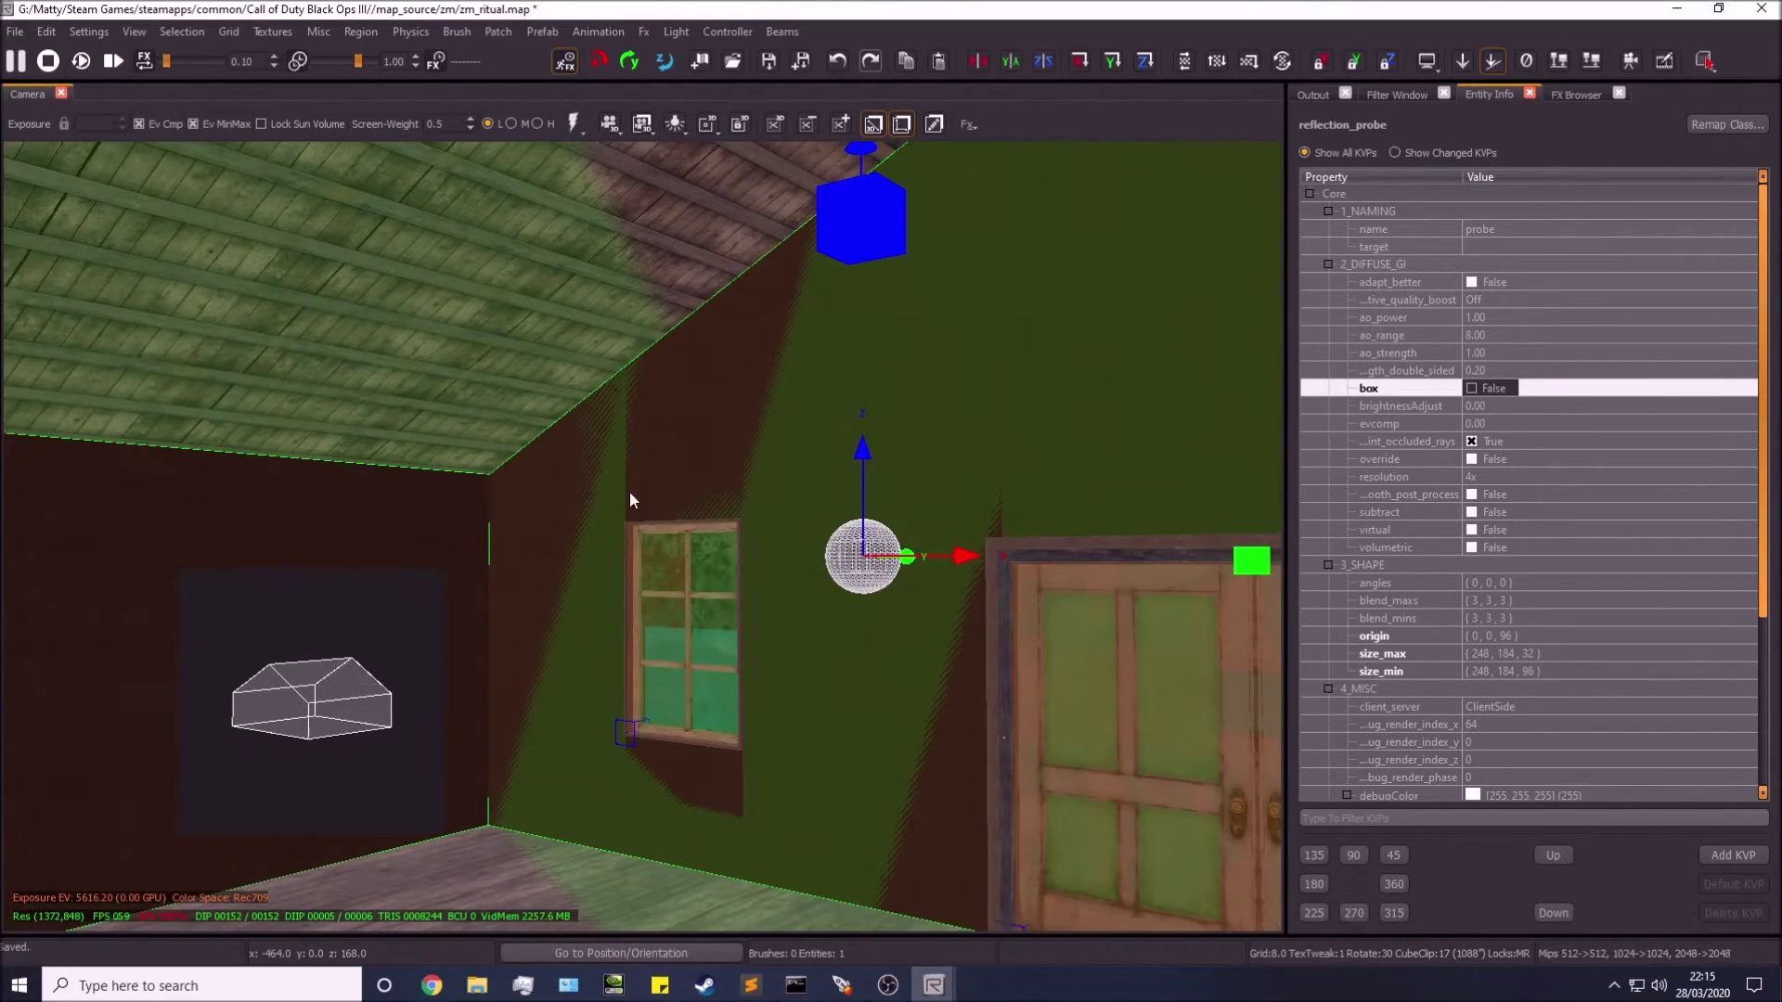
# - Examine how the fitted probe volume meets the door walls, windows and roof ridge, and clear the selection
pyautogui.moveTo(584, 723); pyautogui.dragTo(668, 724, button='right')
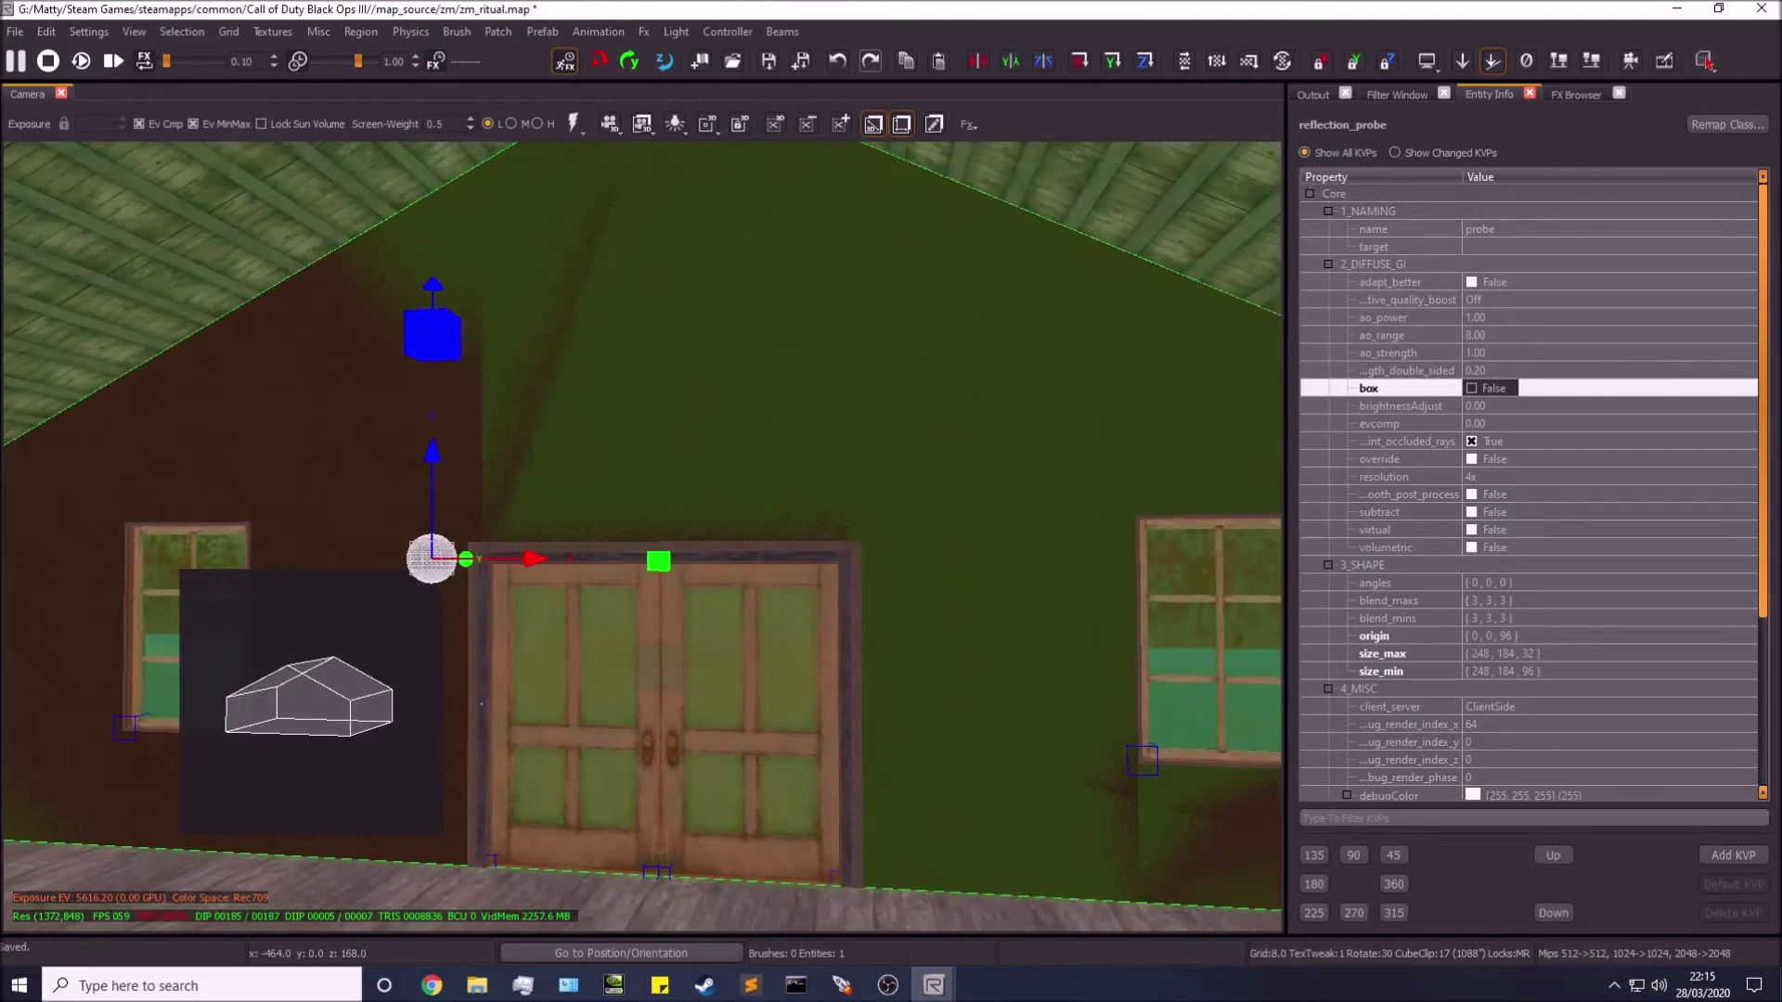
pyautogui.moveTo(847, 477); pyautogui.dragTo(757, 579, button='right')
pyautogui.press('Escape')
pyautogui.keyDown('shift'); pyautogui.click(554, 495); pyautogui.keyUp('shift')
pyautogui.moveTo(554, 495); pyautogui.dragTo(1205, 425, button='right')
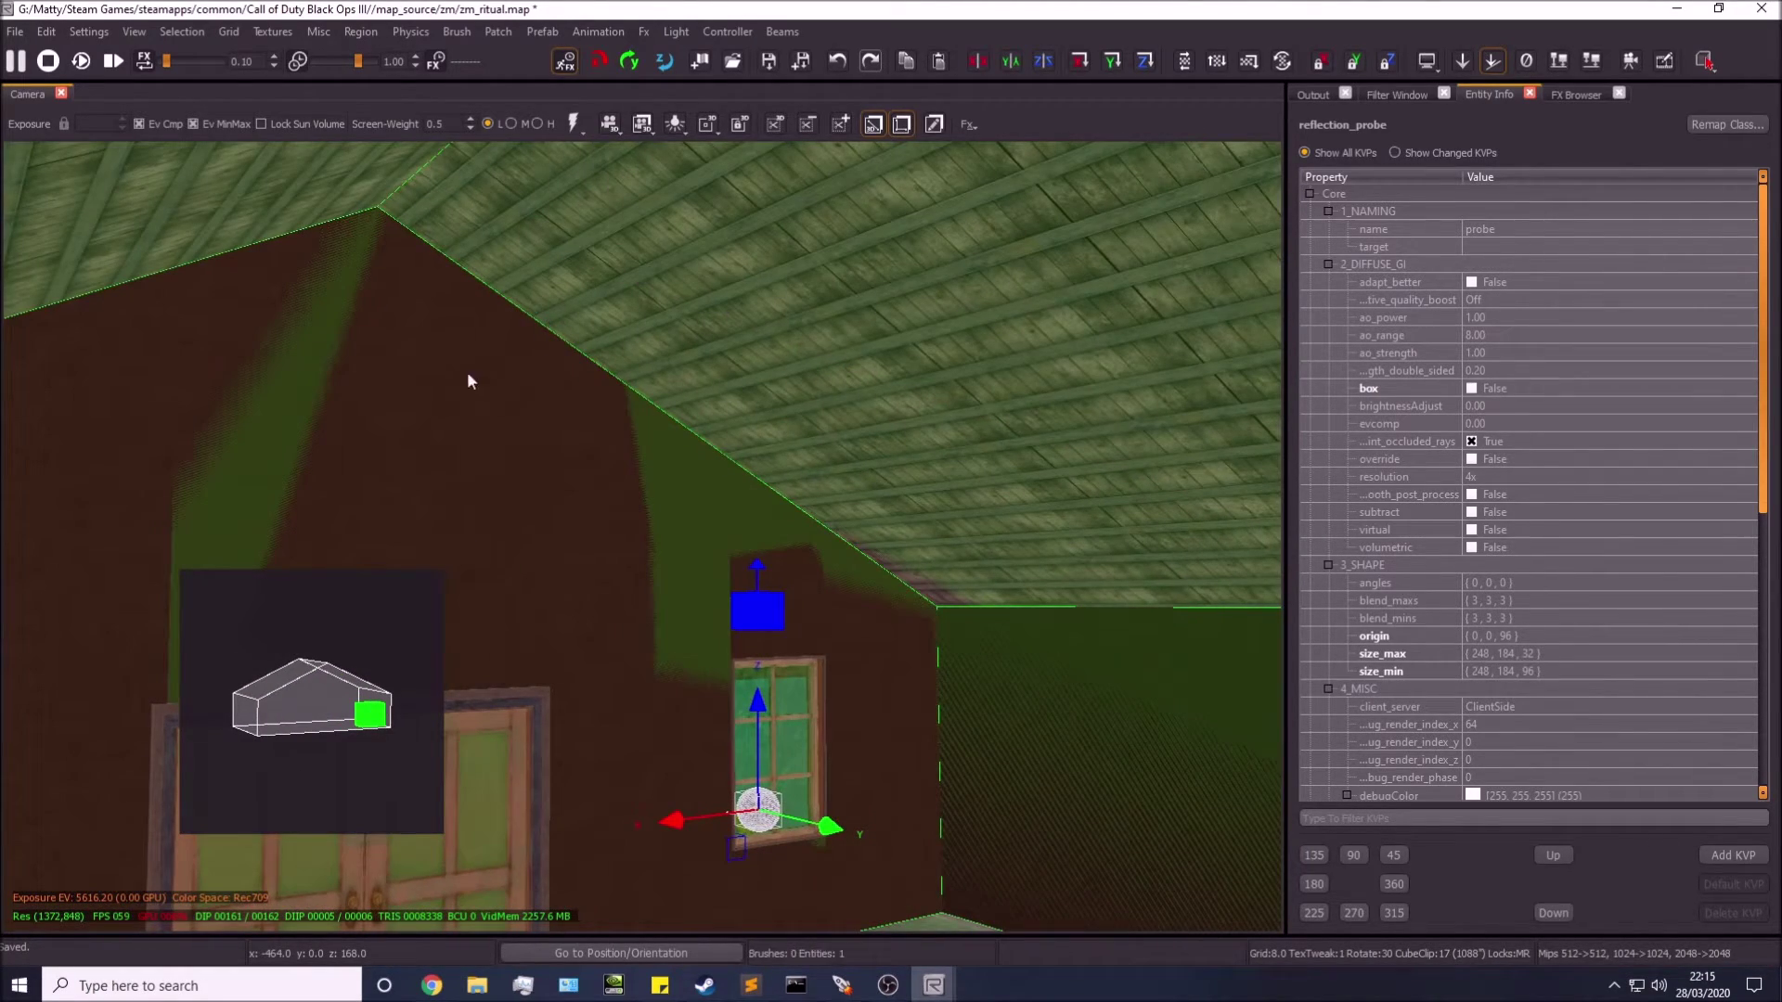
pyautogui.moveTo(567, 333); pyautogui.dragTo(417, 316, button='right')
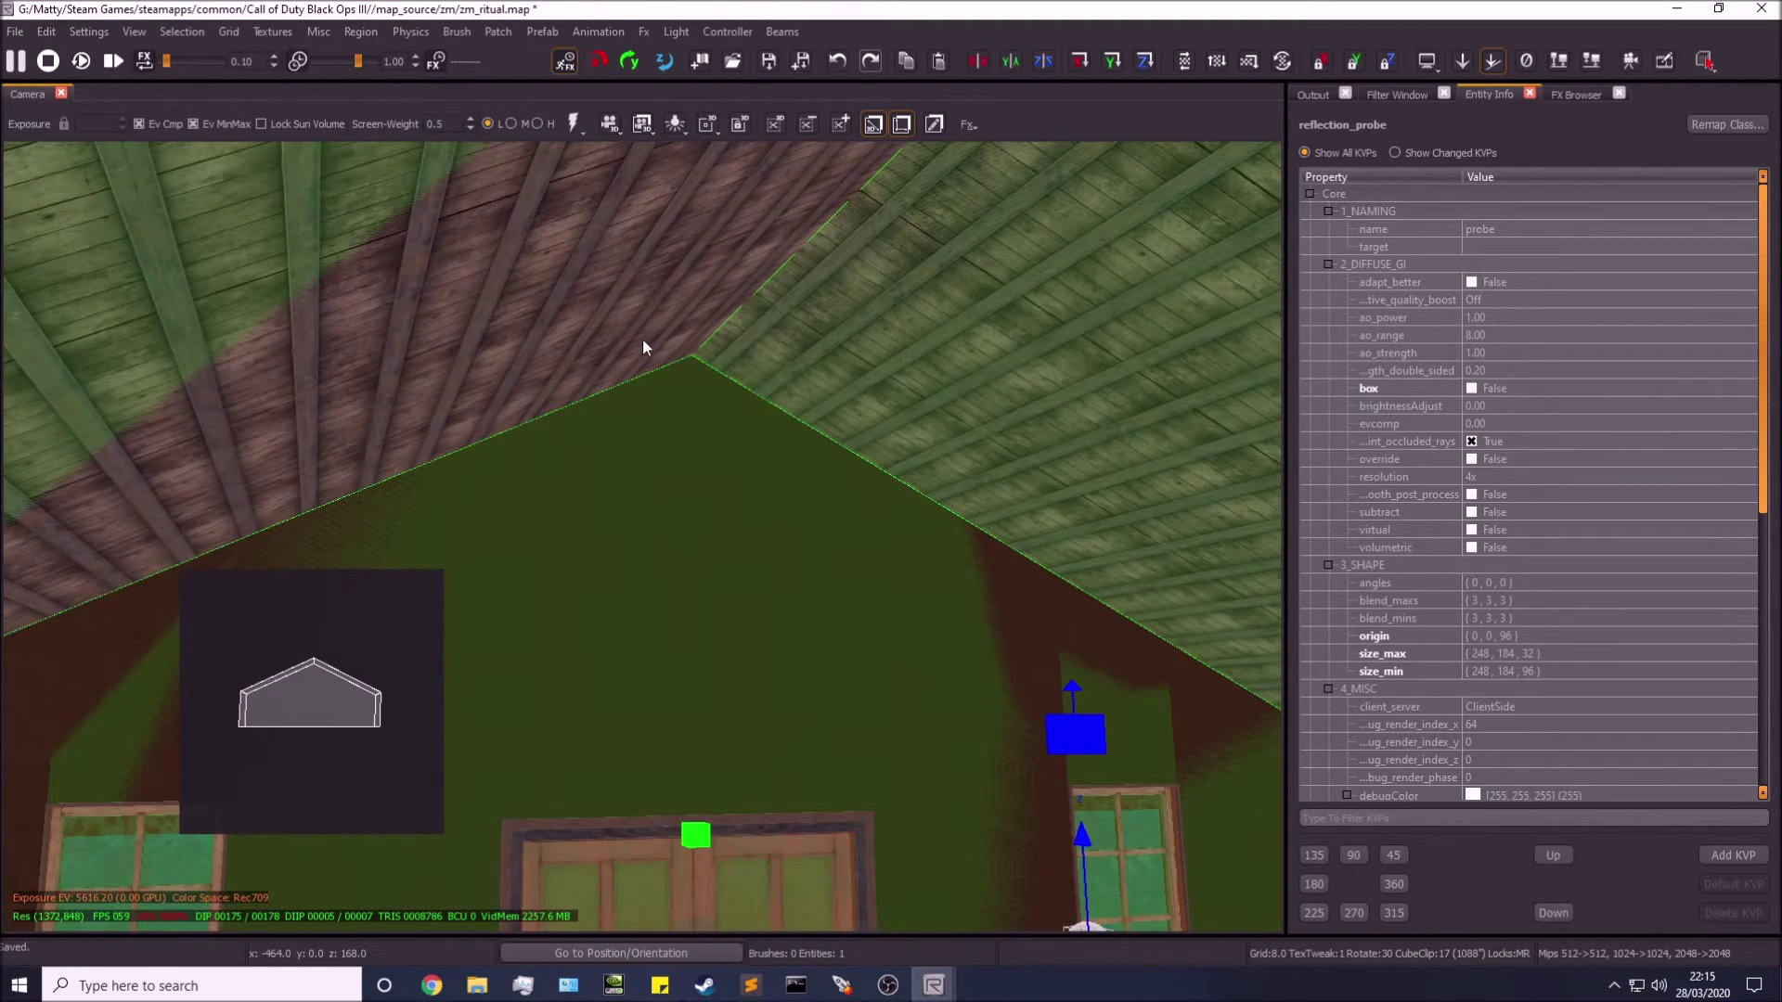
pyautogui.moveTo(962, 454)
pyautogui.mouseDown(button='right')
pyautogui.moveTo(697, 513)
pyautogui.moveTo(761, 594)
pyautogui.moveTo(845, 582)
pyautogui.moveTo(706, 571)
pyautogui.moveTo(763, 520)
pyautogui.mouseUp(button='right')
pyautogui.press('Escape')
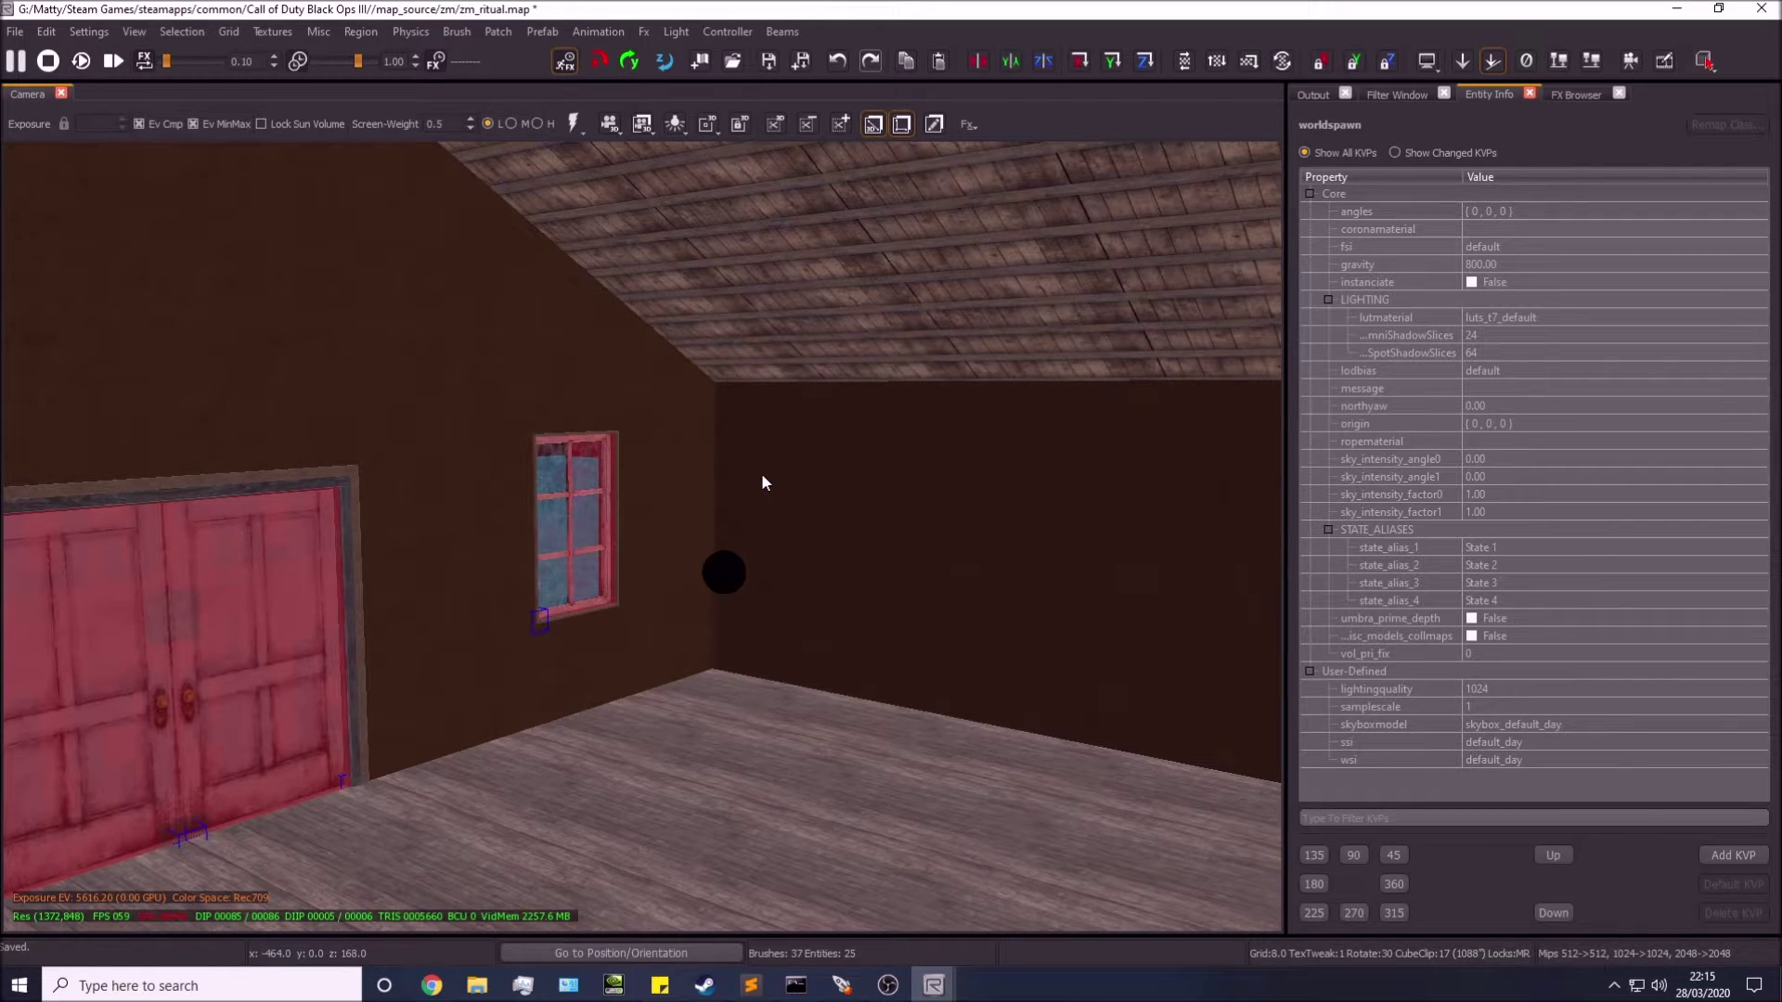
pyautogui.moveTo(763, 481)
pyautogui.mouseDown(button='right')
pyautogui.moveTo(812, 487)
pyautogui.moveTo(764, 477)
pyautogui.mouseUp(button='right')
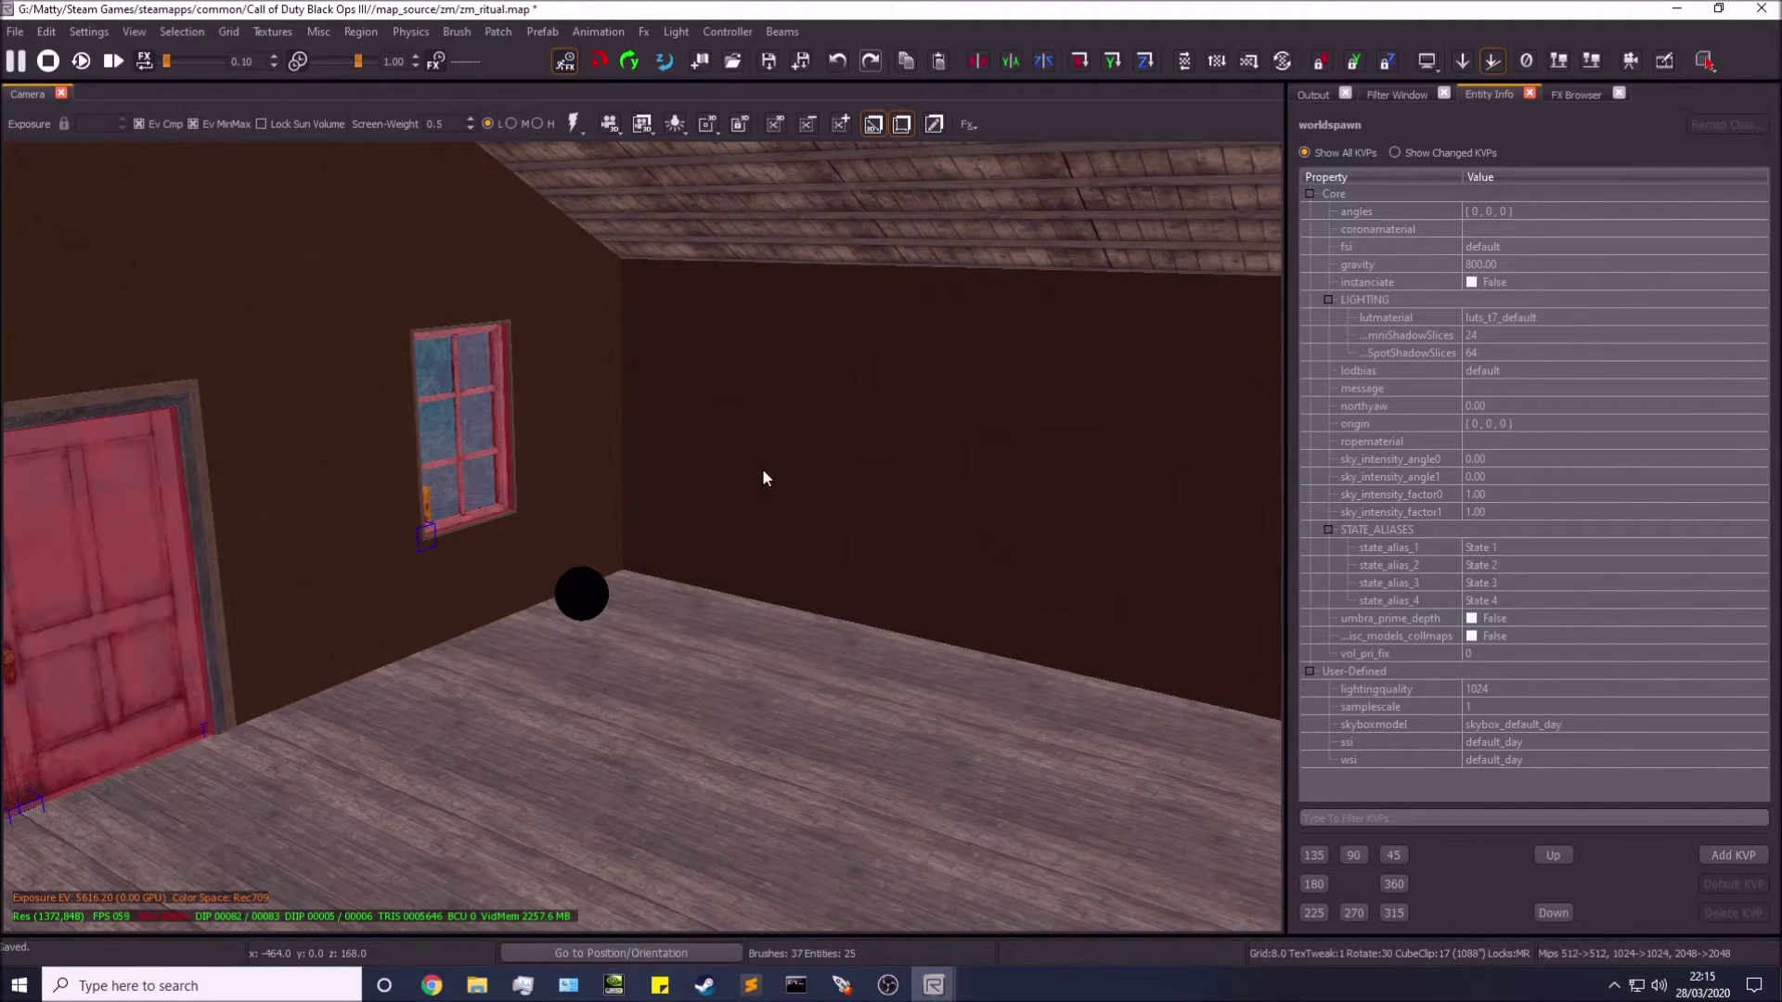
pyautogui.moveTo(763, 544); pyautogui.dragTo(662, 506, button='right')
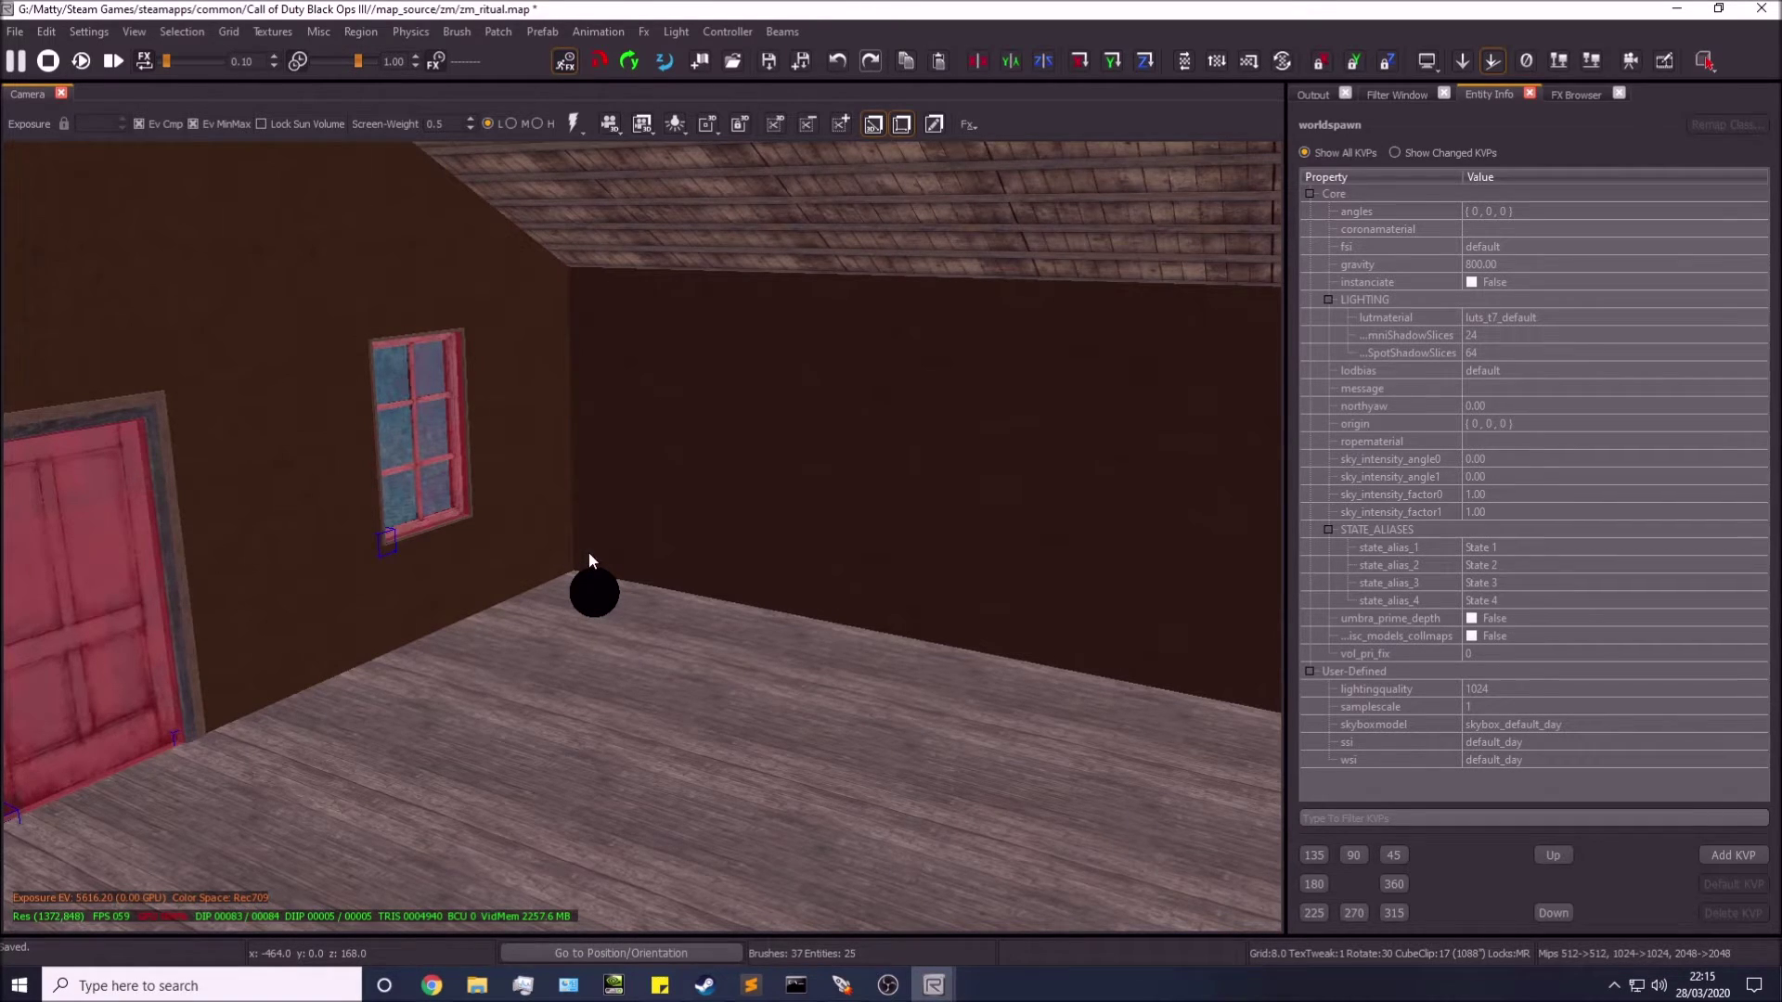
# - Reselect the reflection probe and examine its outline along the window wall in the front and top views
pyautogui.moveTo(589, 553); pyautogui.dragTo(586, 633, button='right')
pyautogui.click(585, 655)
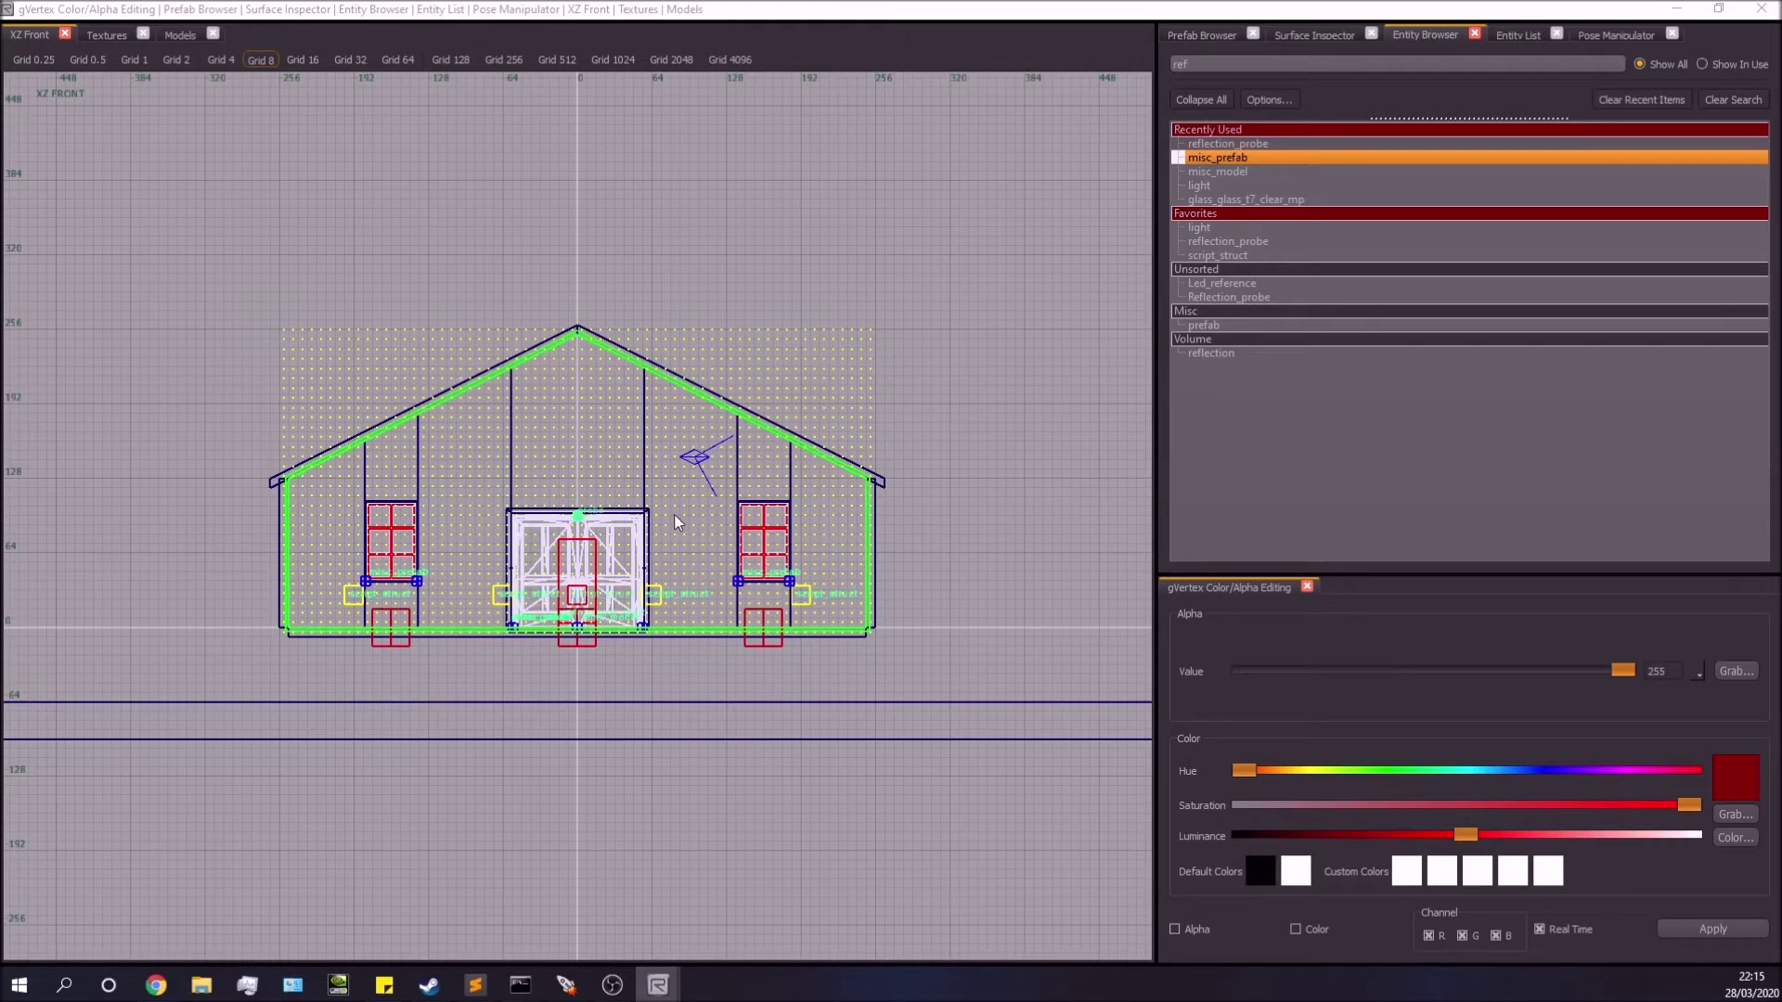
pyautogui.hotkey('ctrl', 'Tab')
pyautogui.scroll(5, 788, 298)
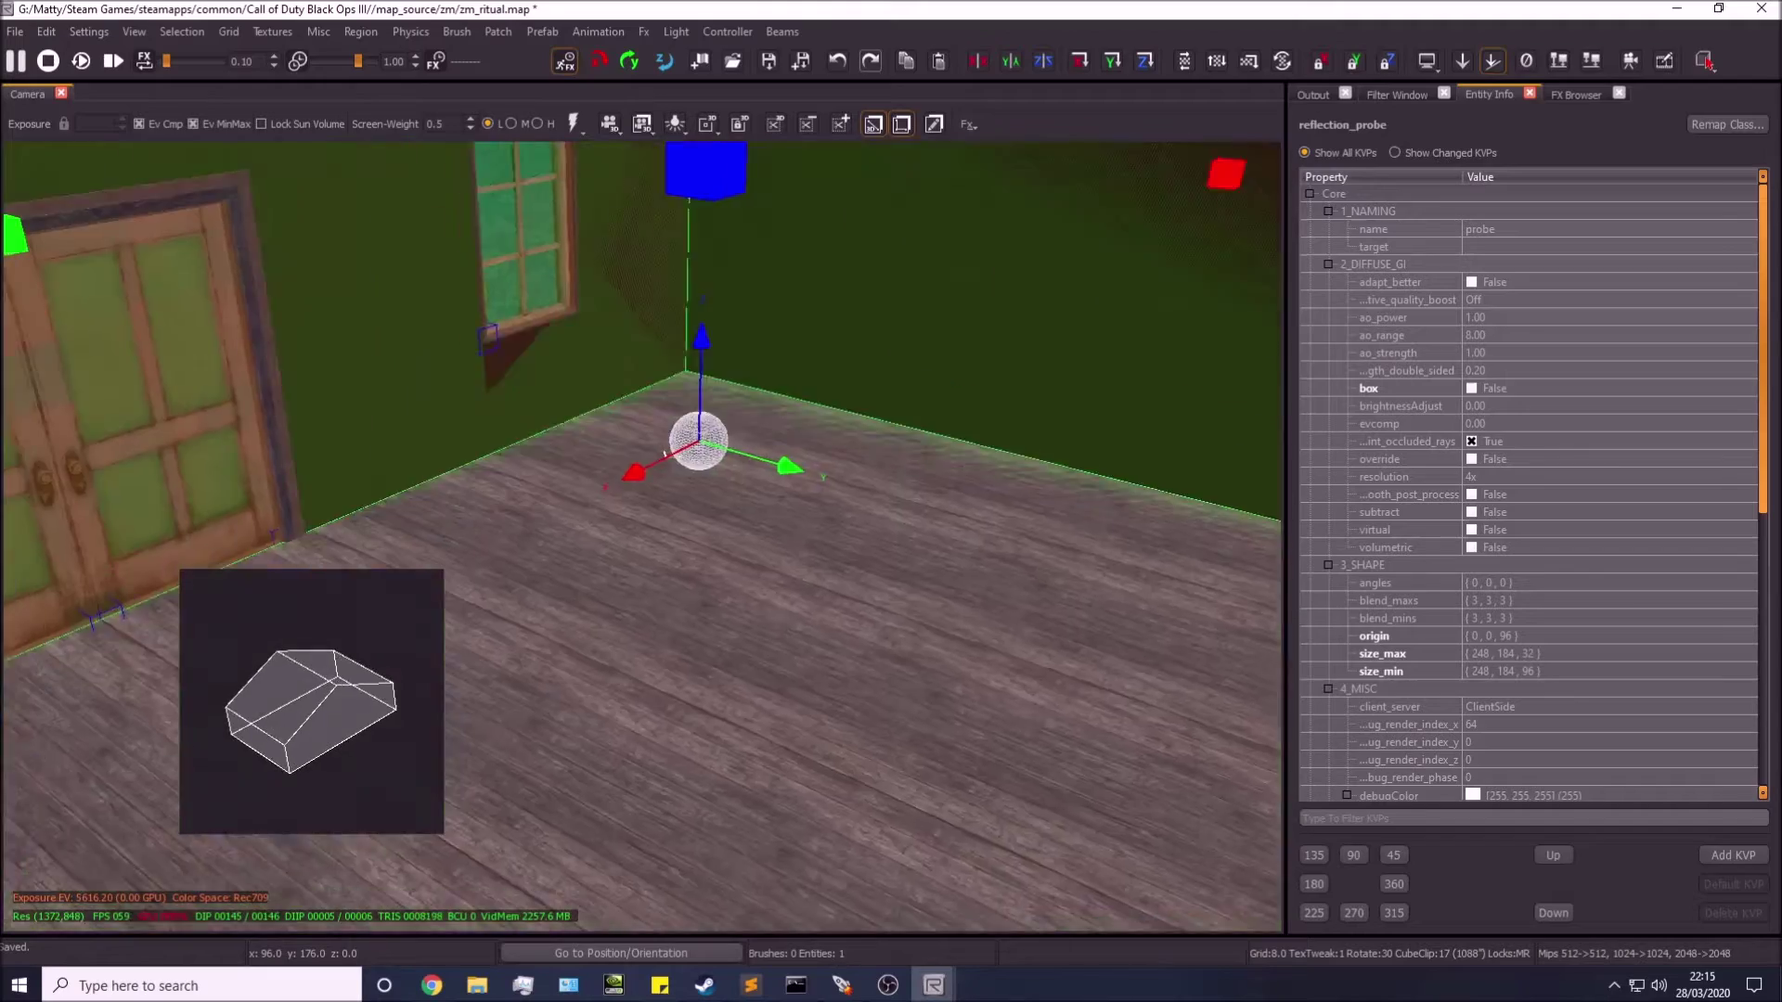
pyautogui.moveTo(705, 297); pyautogui.dragTo(653, 289, button='right')
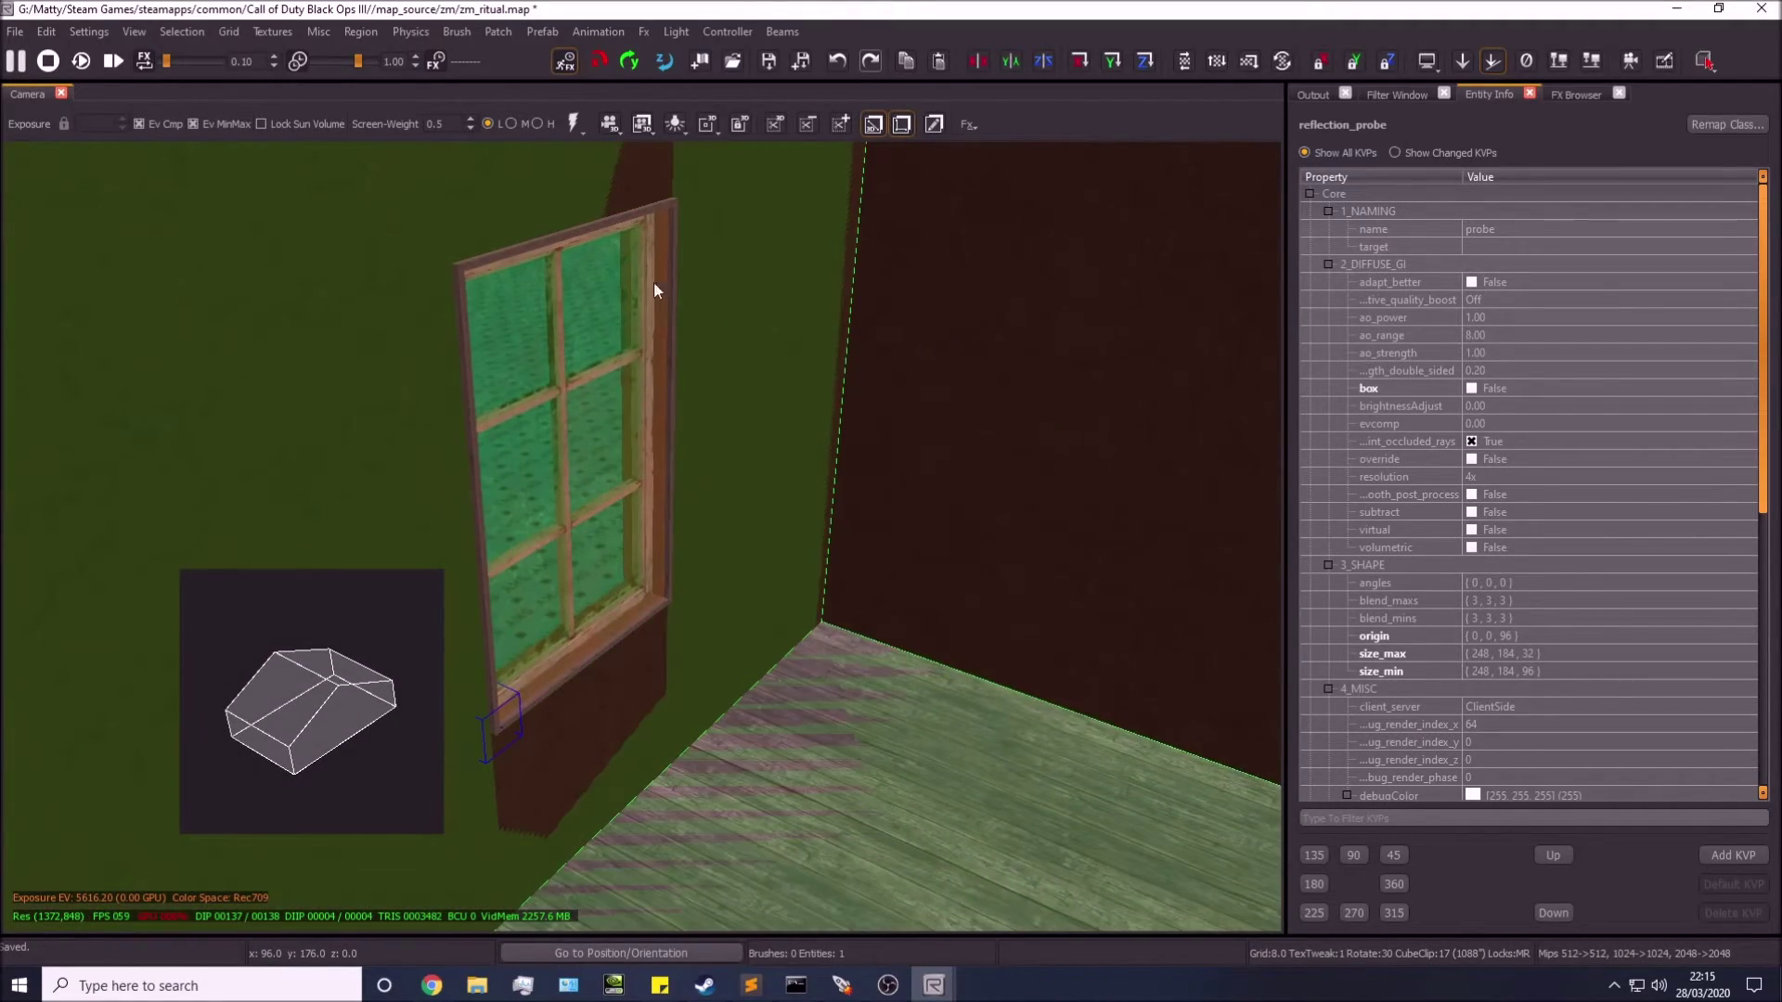
pyautogui.moveTo(549, 403); pyautogui.dragTo(1027, 414, button='right')
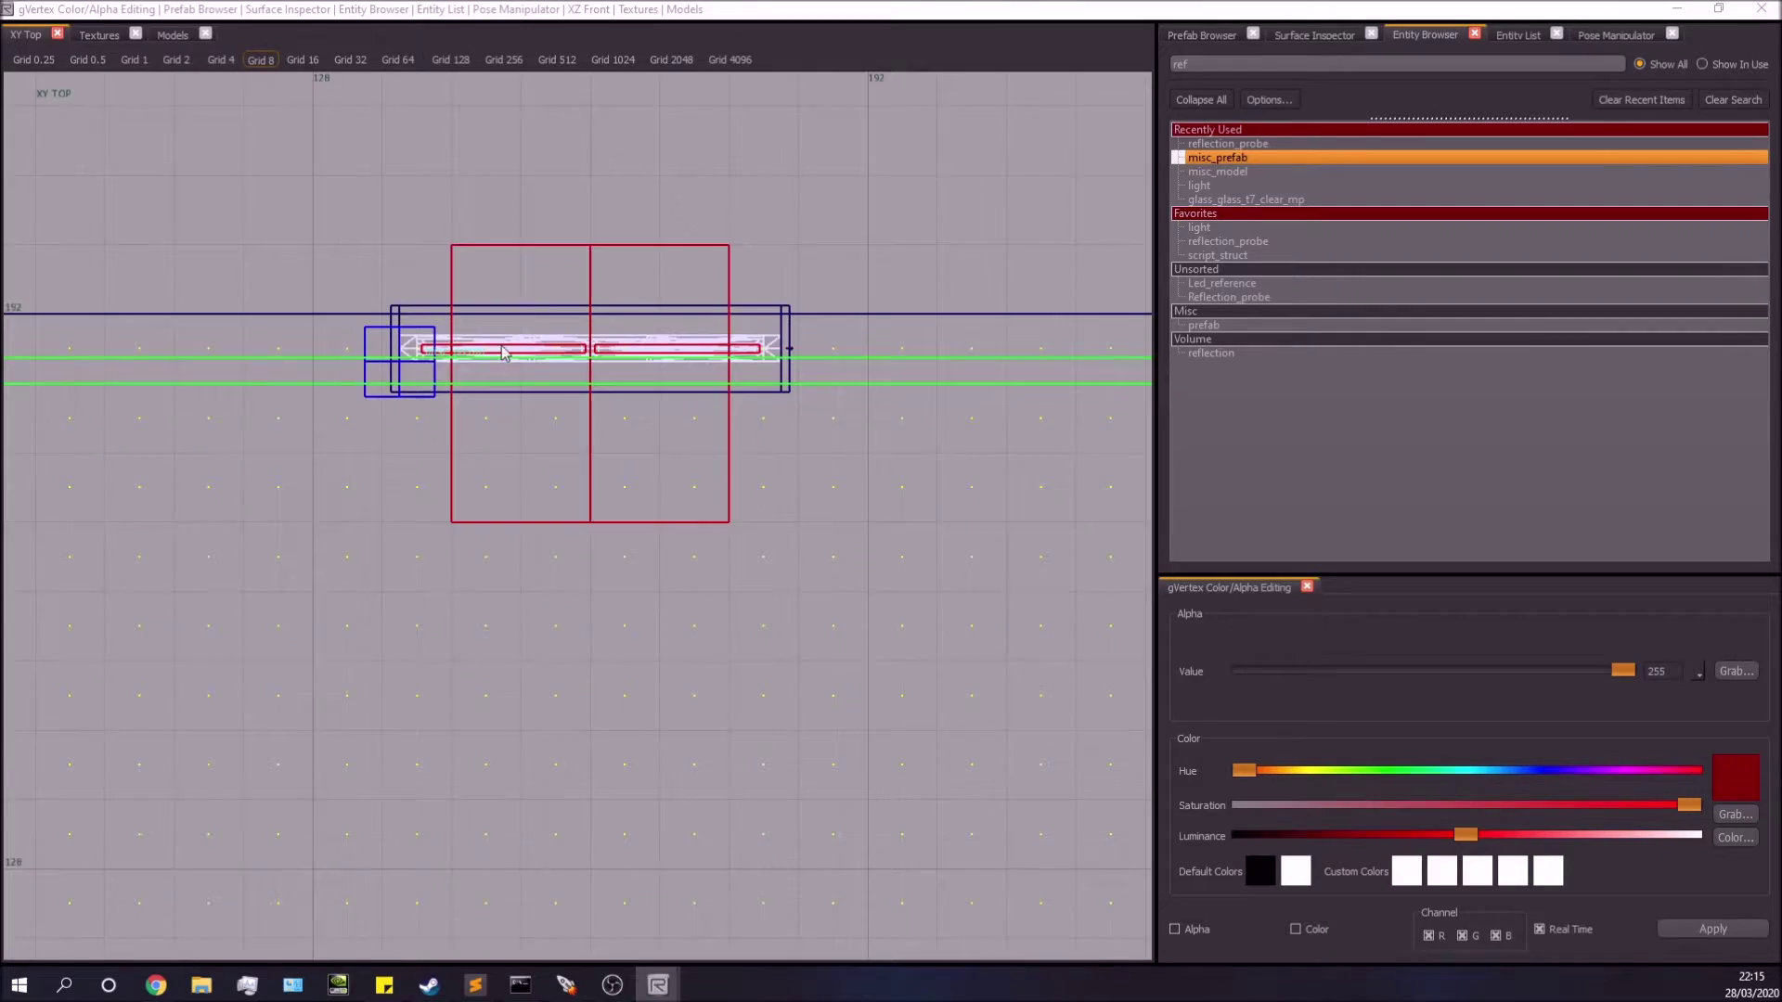
pyautogui.scroll(3, 529, 357)
pyautogui.scroll(-4, 529, 357)
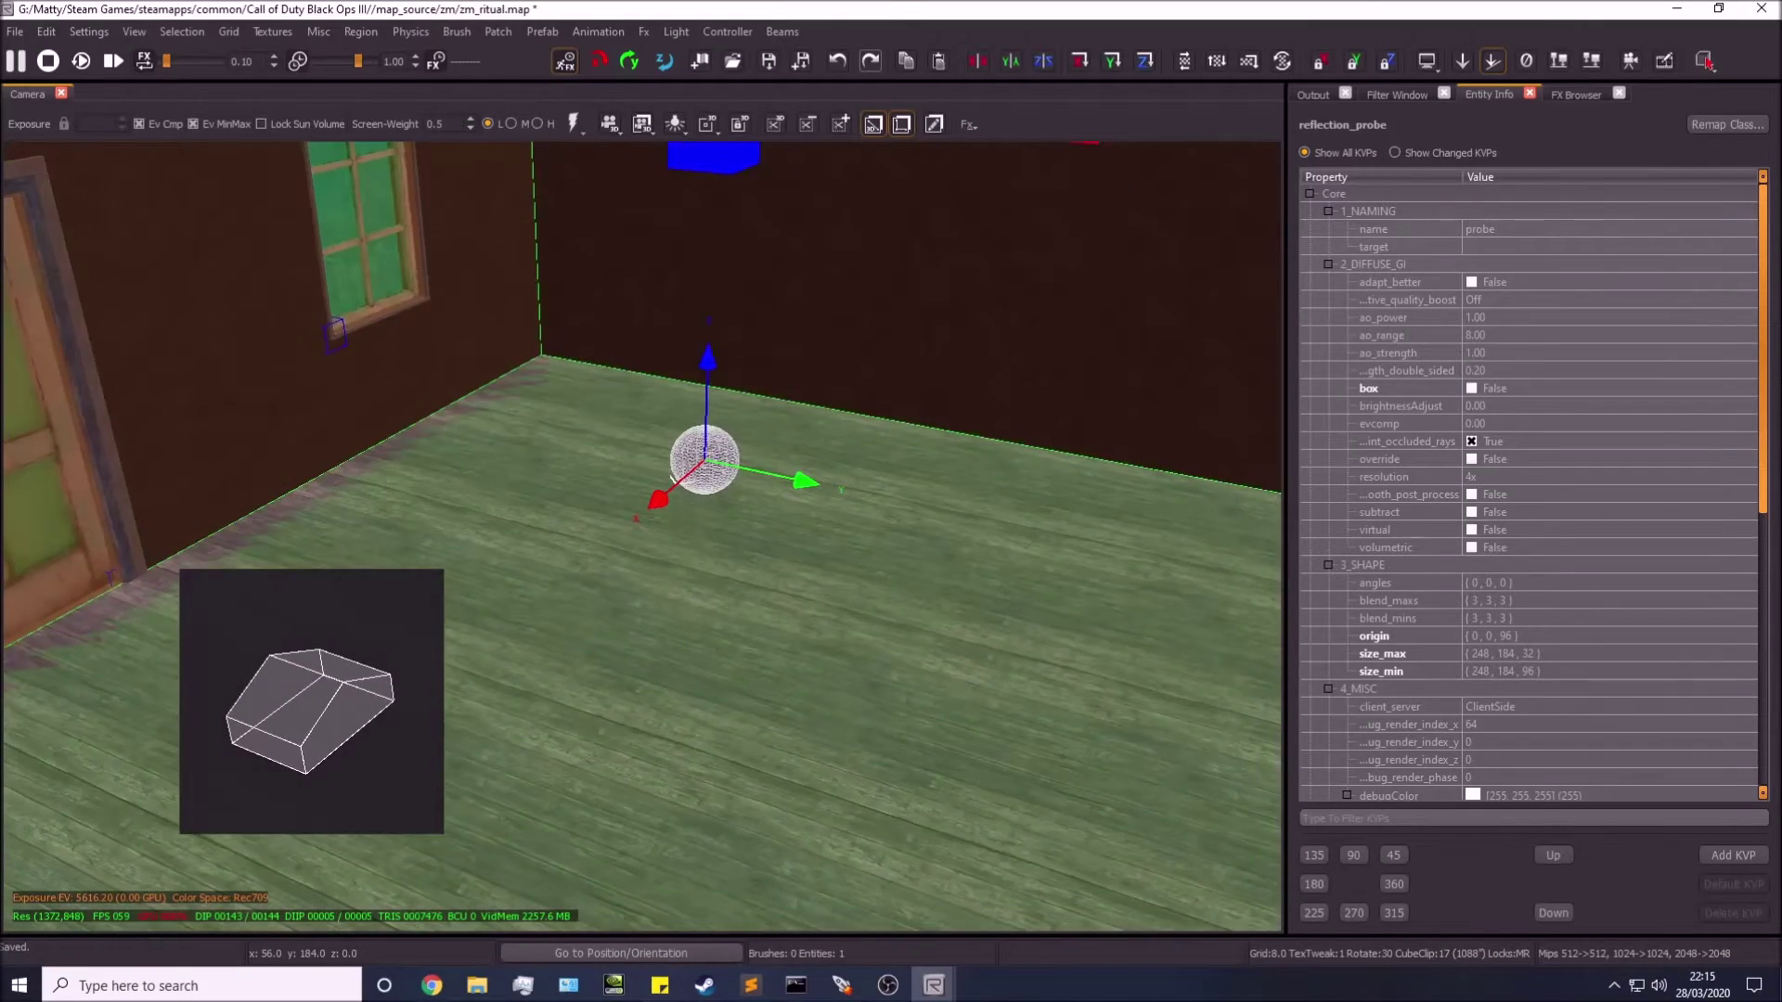
# - Try extending the probe volume's face outward through the window wall, and bring it back to the wall's inner surface
pyautogui.moveTo(399, 315); pyautogui.dragTo(429, 356, button='right')
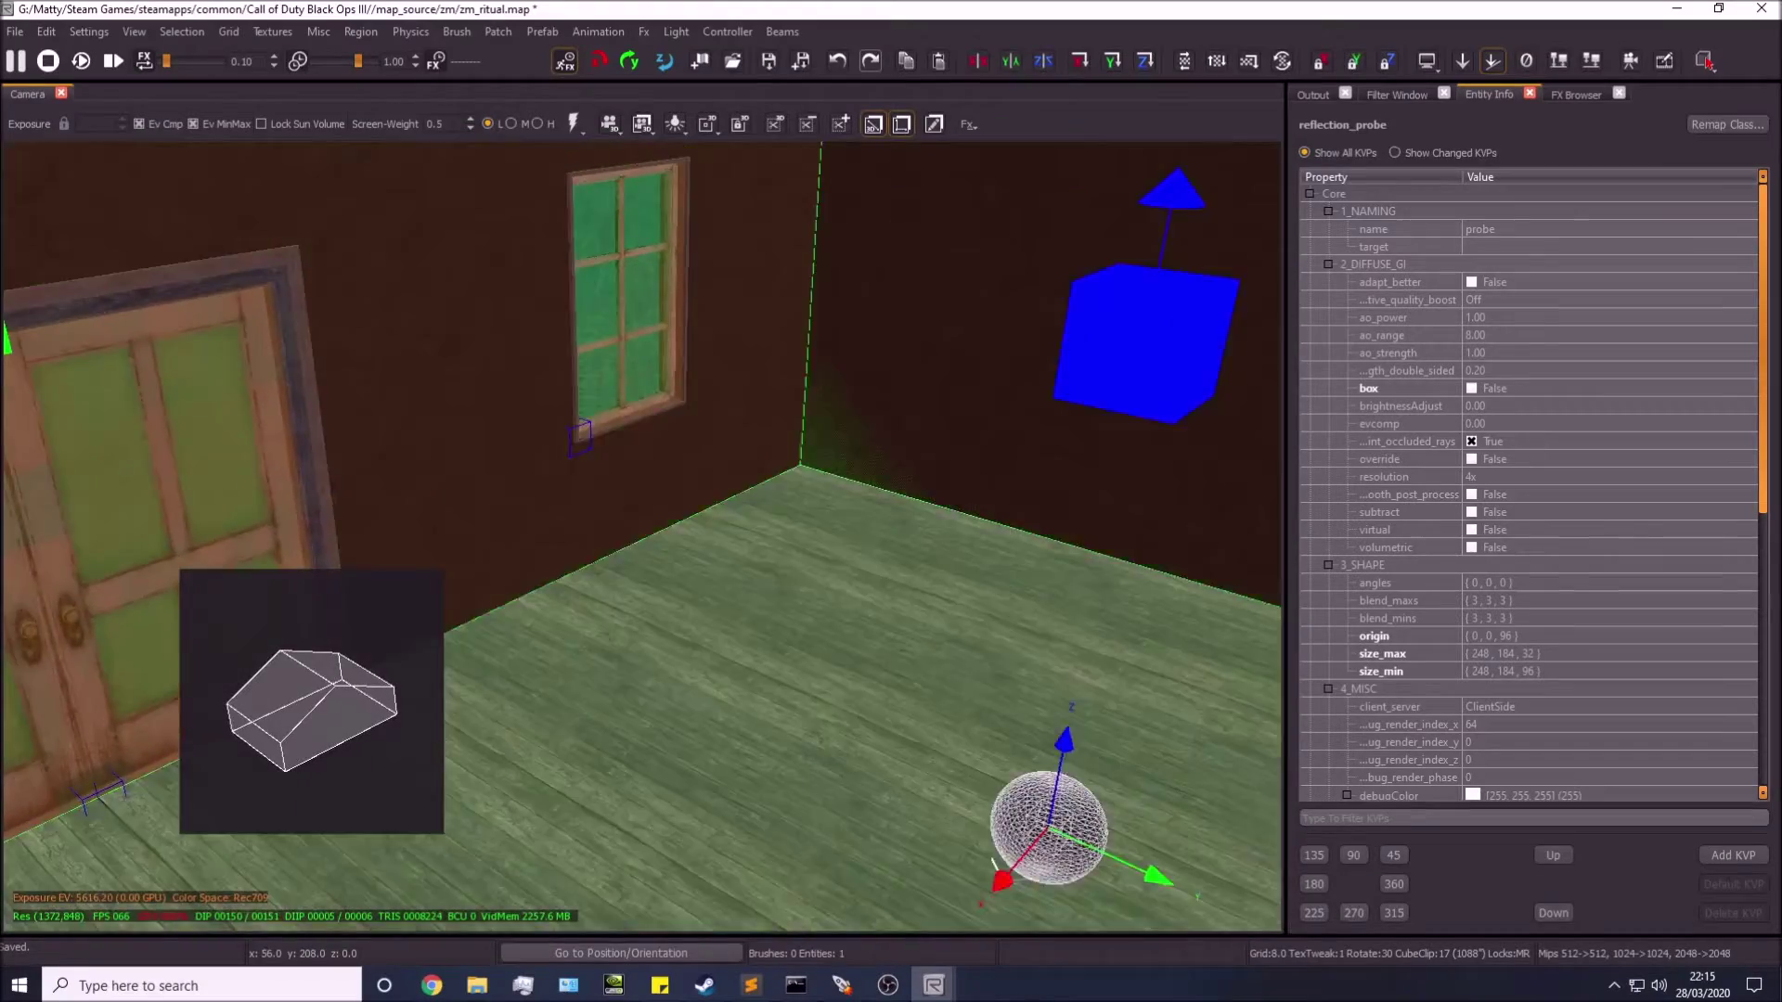
pyautogui.moveTo(688, 403)
pyautogui.mouseDown(button='right')
pyautogui.moveTo(371, 390)
pyautogui.moveTo(688, 403)
pyautogui.mouseUp(button='right')
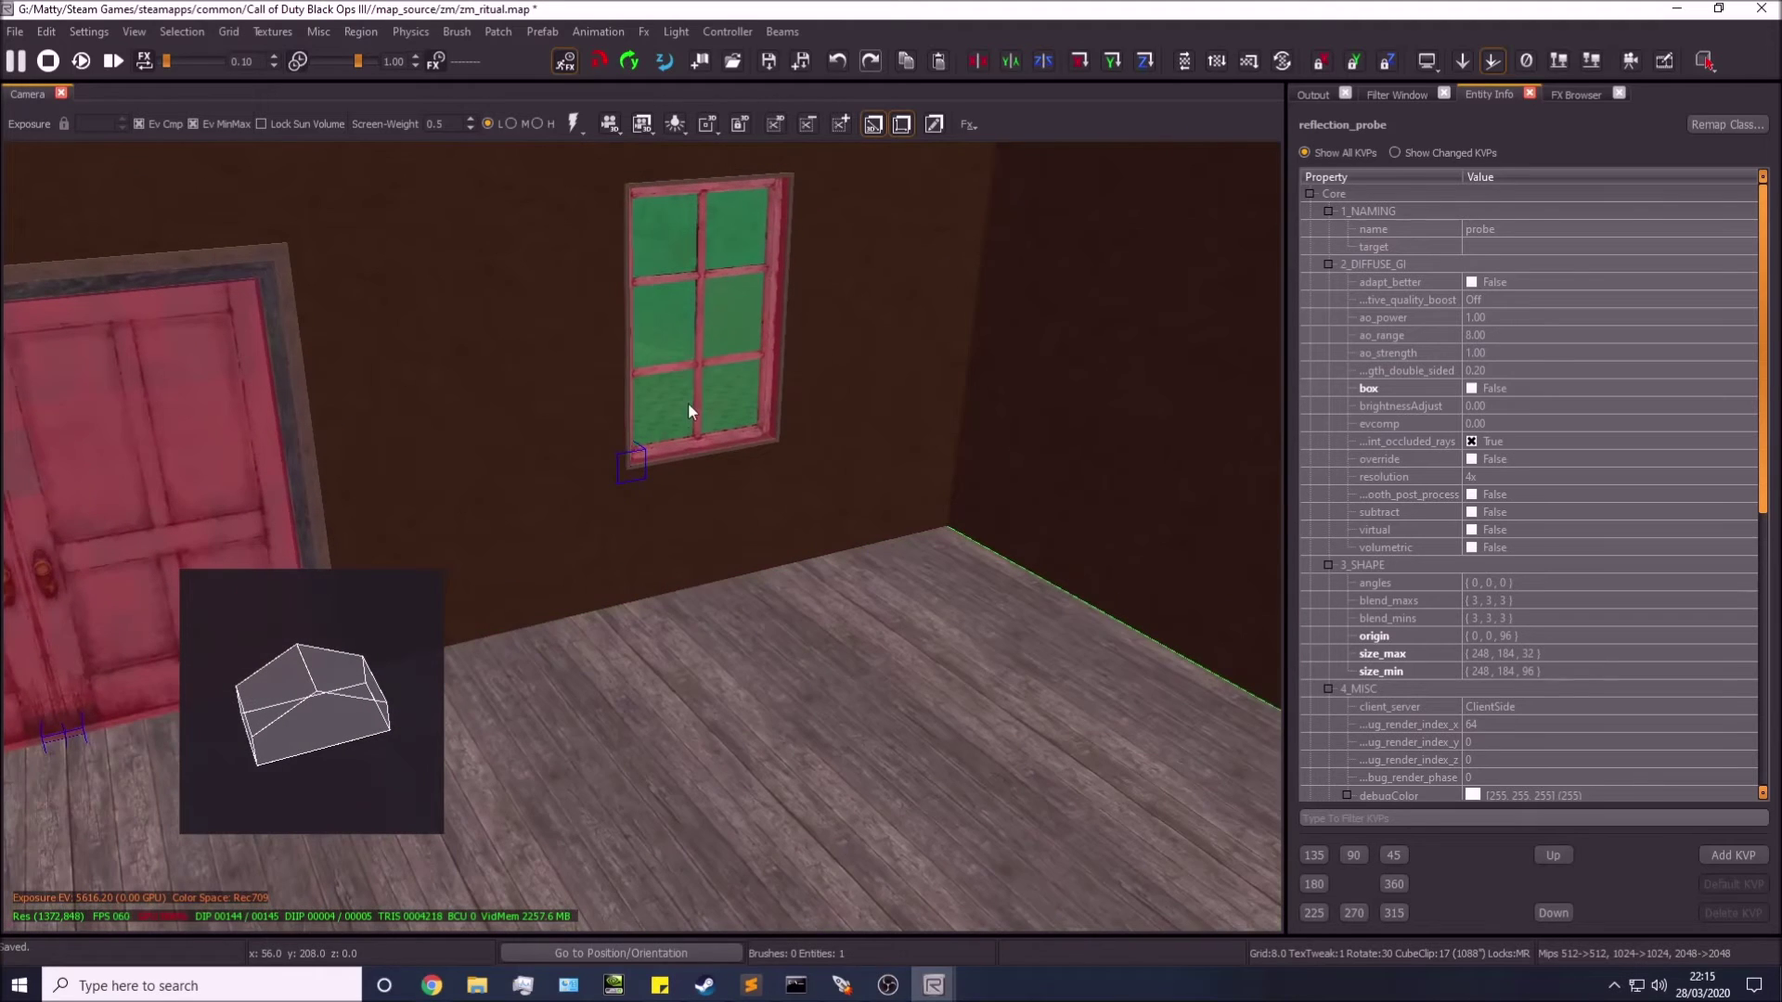
pyautogui.moveTo(693, 511); pyautogui.dragTo(794, 470, button='right')
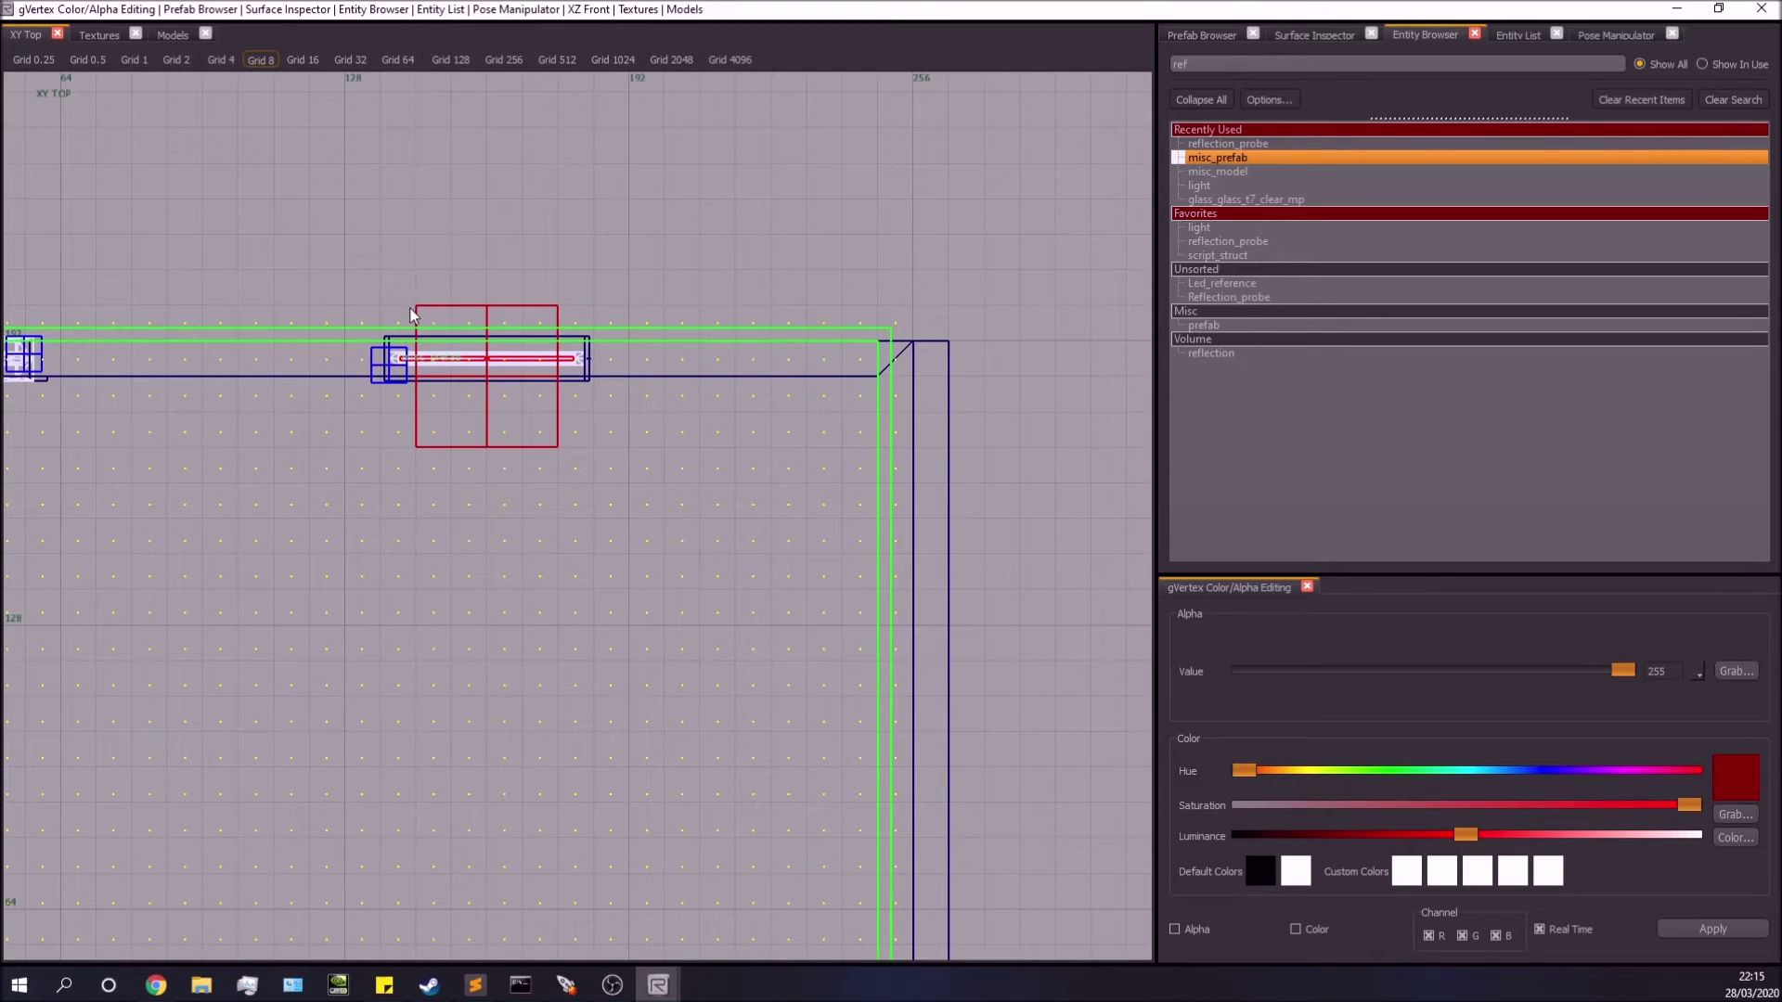
pyautogui.moveTo(412, 325); pyautogui.dragTo(411, 342)
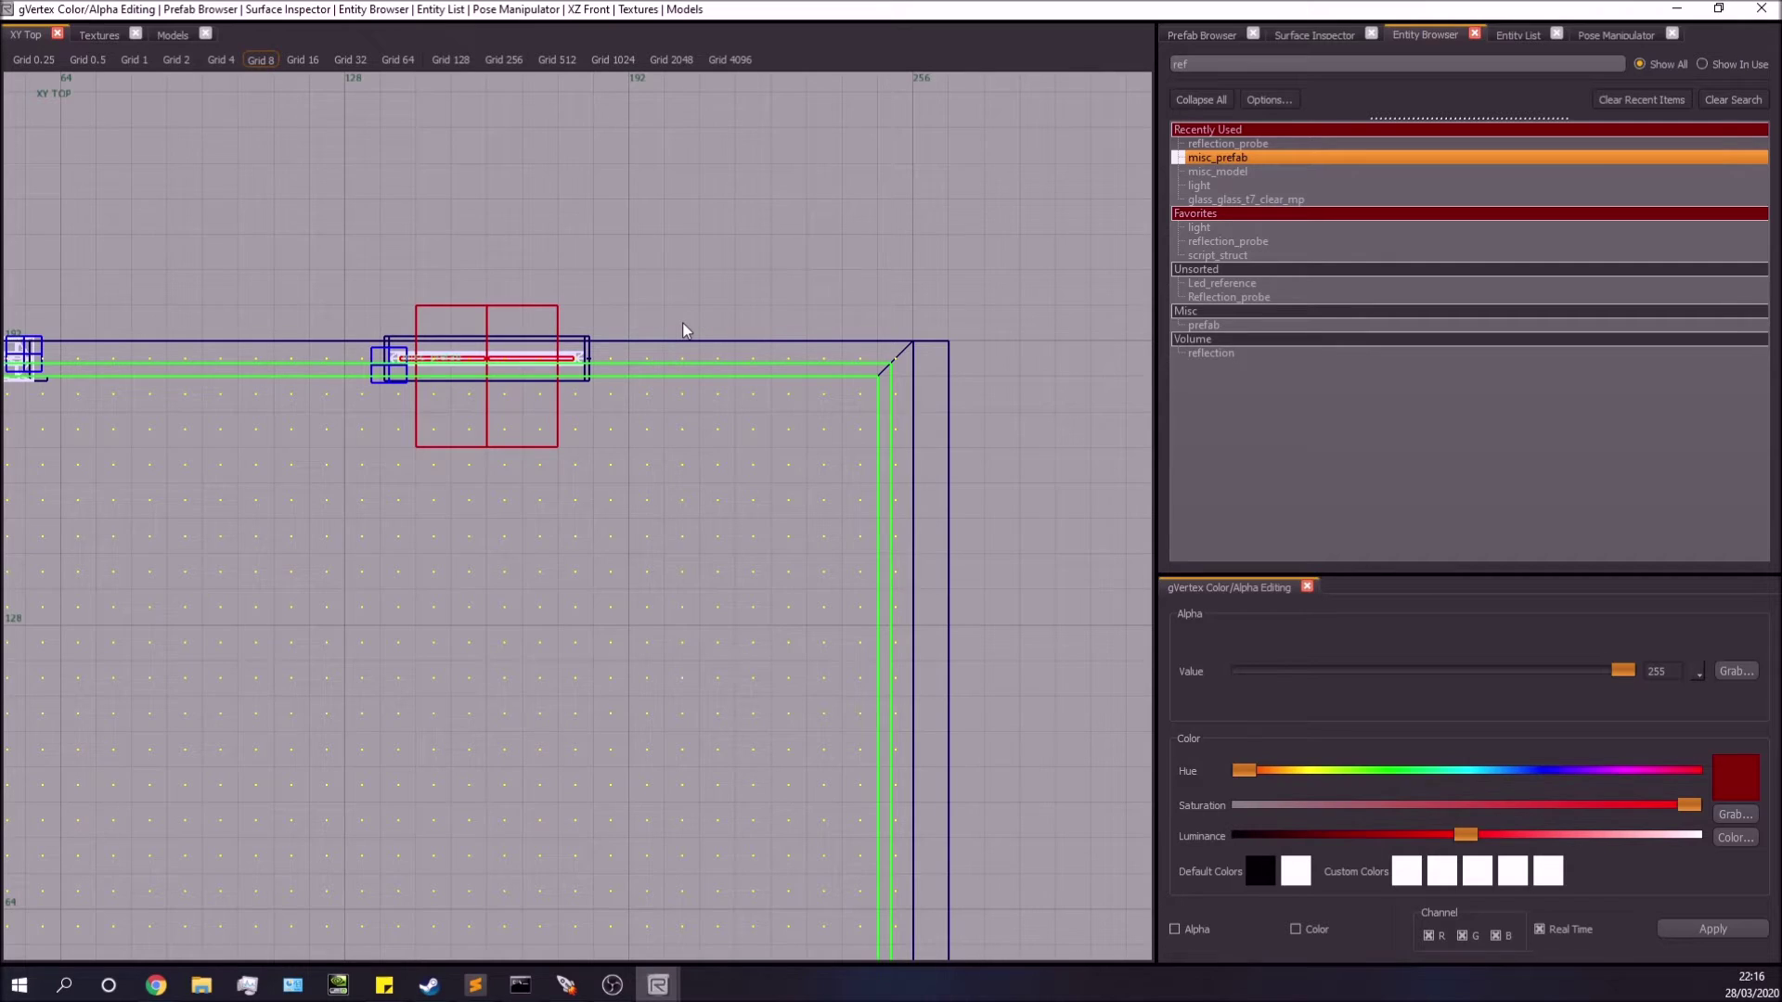
# - Extend the probe's outer blend boundary outward past the window wall and past the opposite door wall
pyautogui.moveTo(688, 295); pyautogui.dragTo(686, 272)
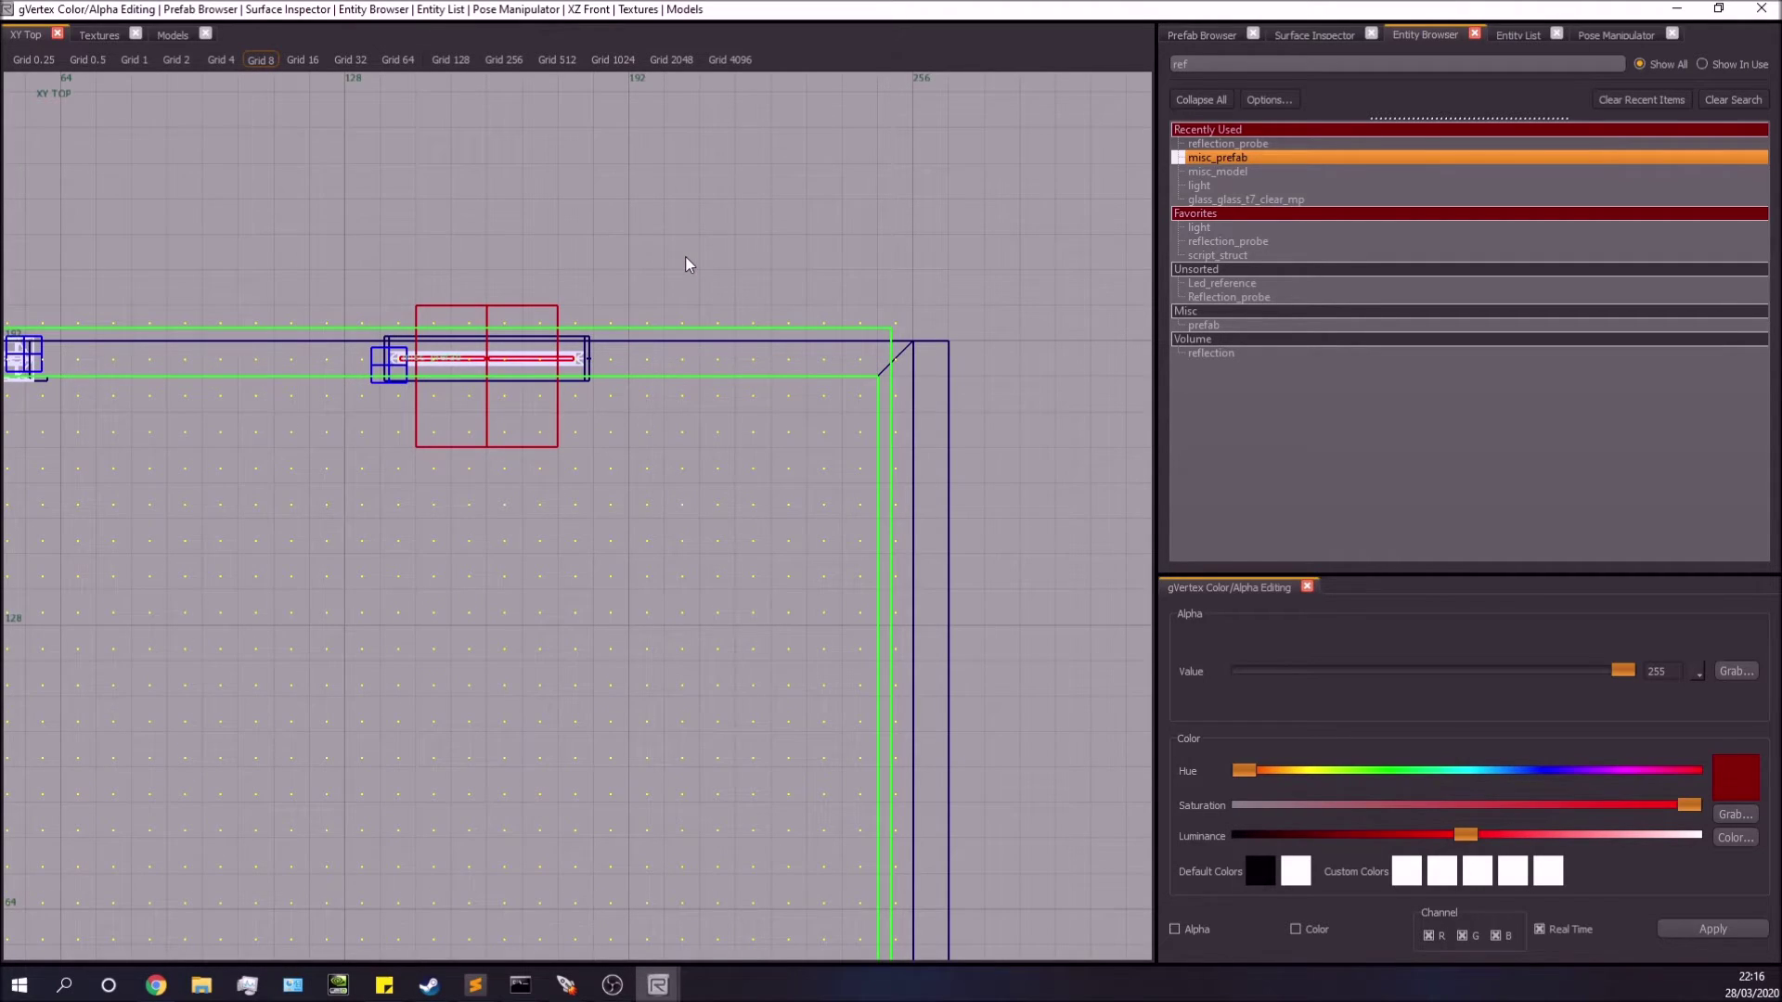
pyautogui.scroll(-4, 557, 390)
pyautogui.moveTo(304, 394); pyautogui.dragTo(655, 353, button='right')
pyautogui.moveTo(255, 952); pyautogui.dragTo(312, 475, button='right')
pyautogui.scroll(4, 493, 511)
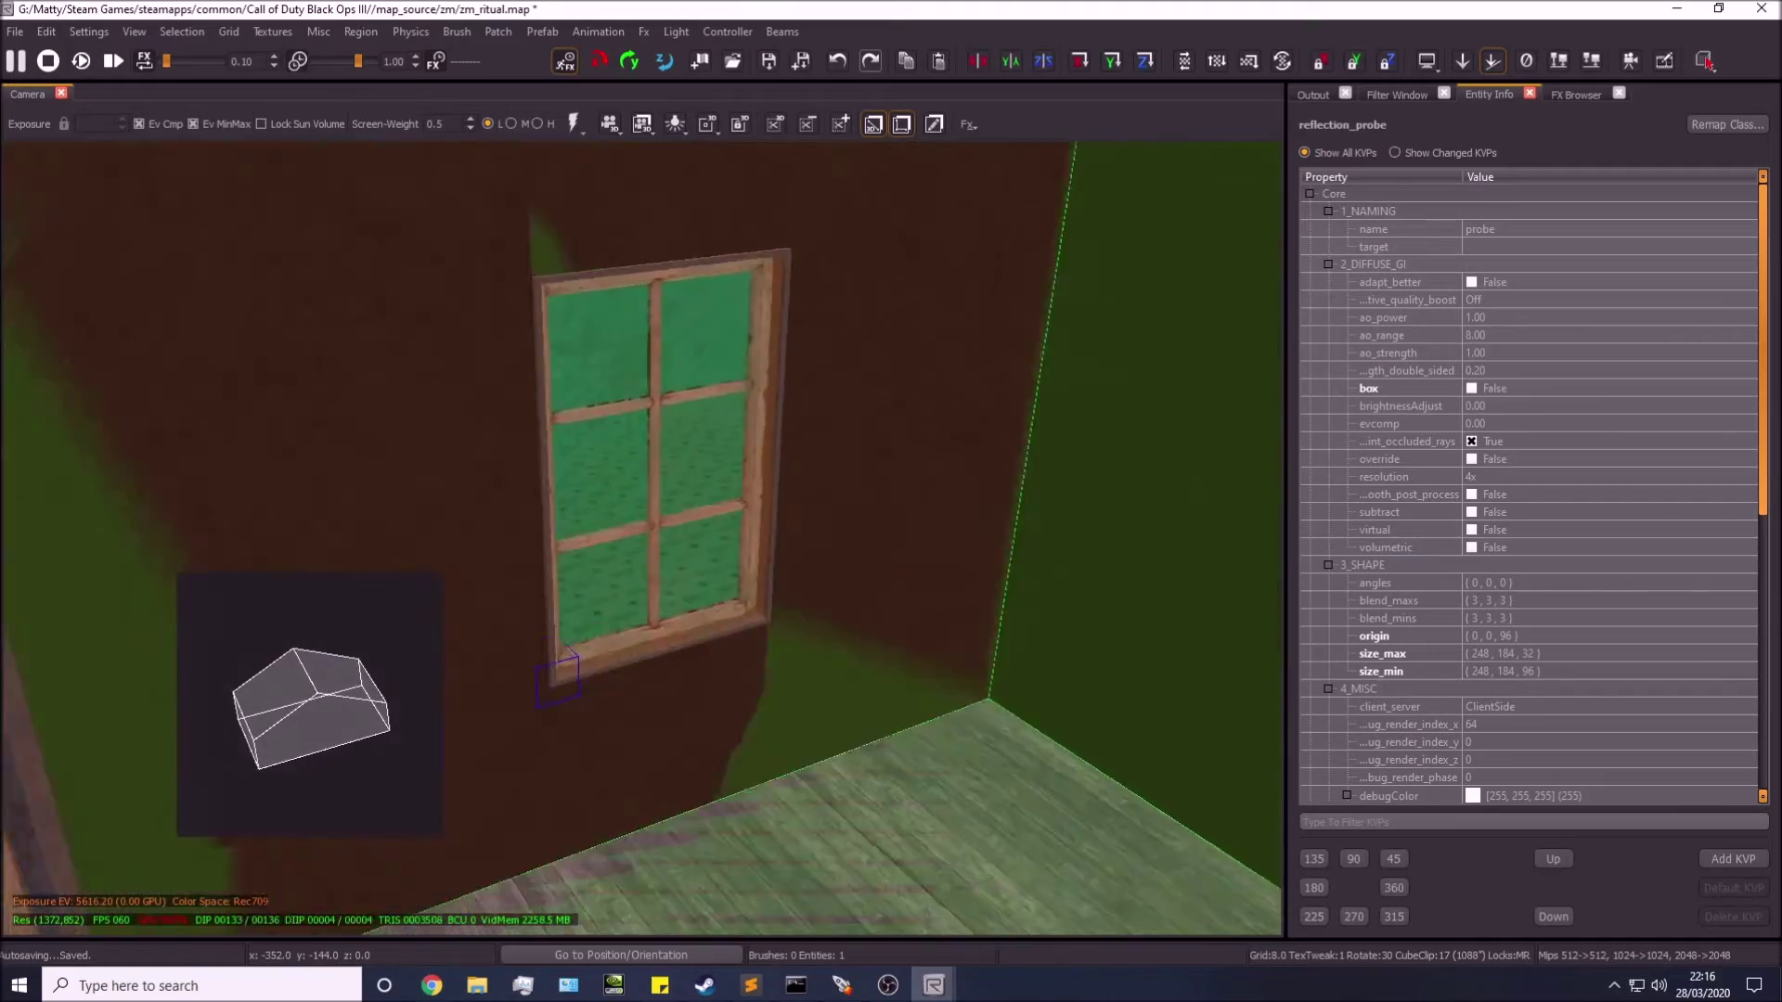
# - Inspect the extended probe boundary around the windows and doors from inside and outside the house, and deselect the probe
pyautogui.moveTo(750, 499); pyautogui.dragTo(750, 499, button='right')
pyautogui.moveTo(632, 554); pyautogui.dragTo(761, 591, button='right')
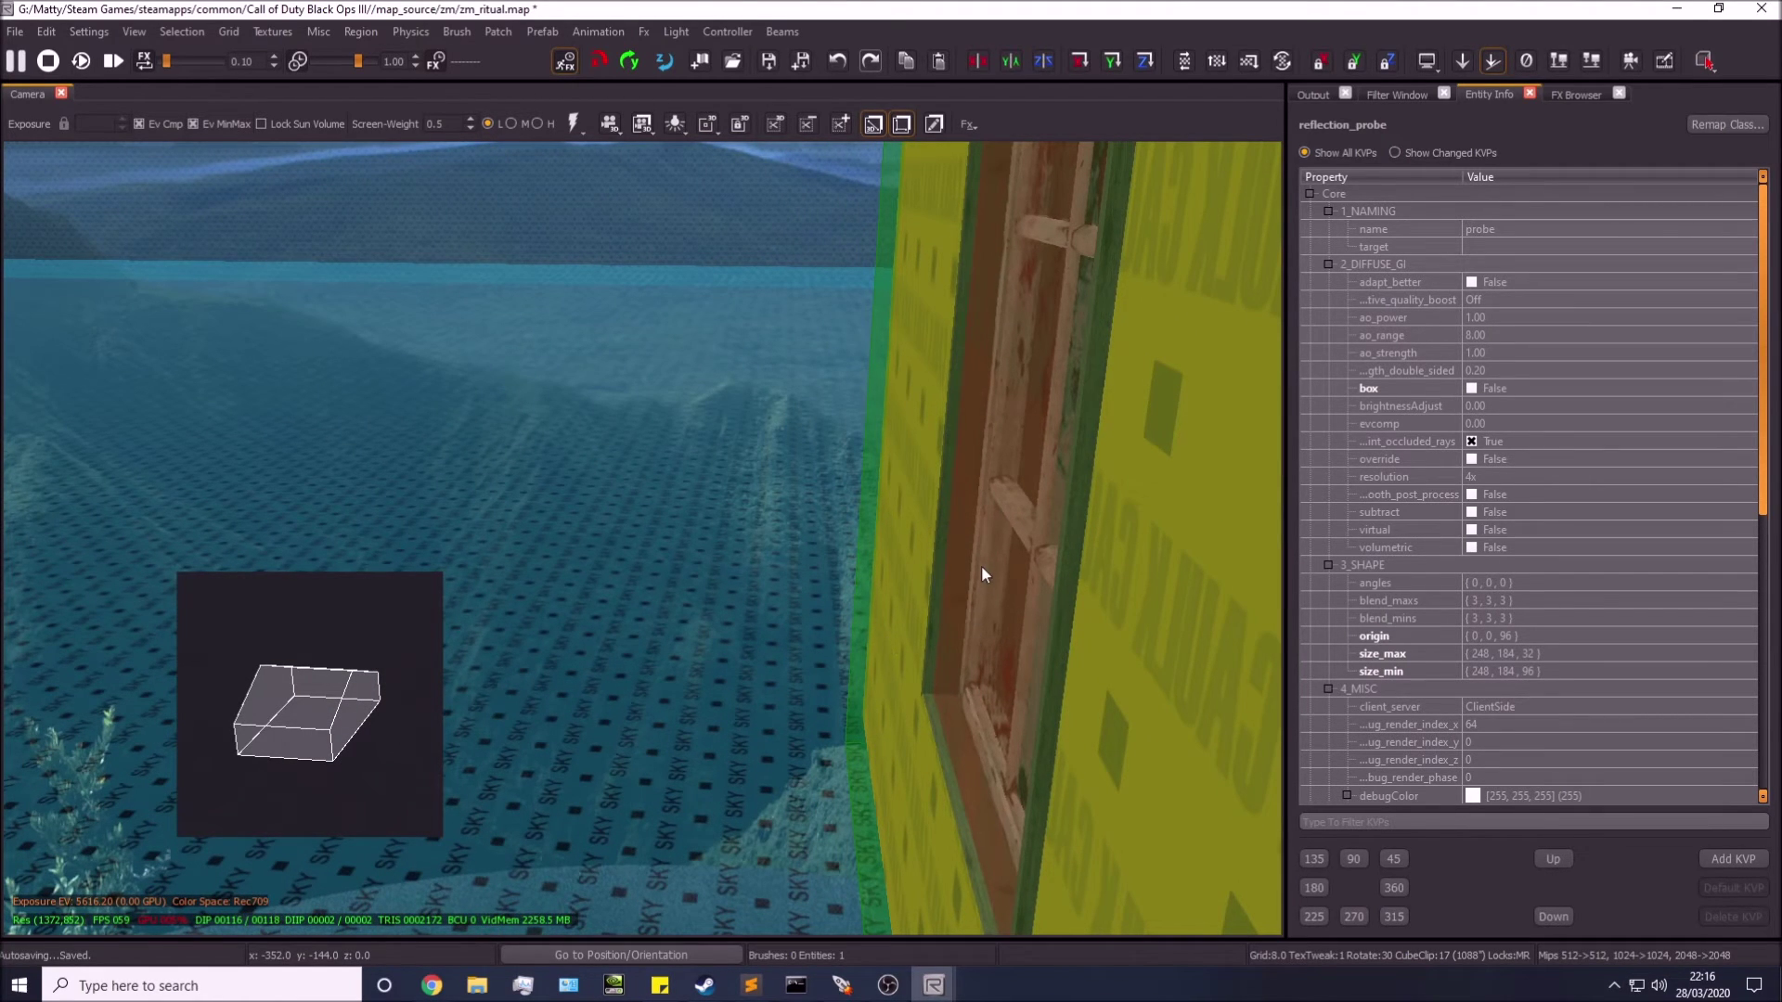
pyautogui.moveTo(986, 759); pyautogui.dragTo(986, 763, button='right')
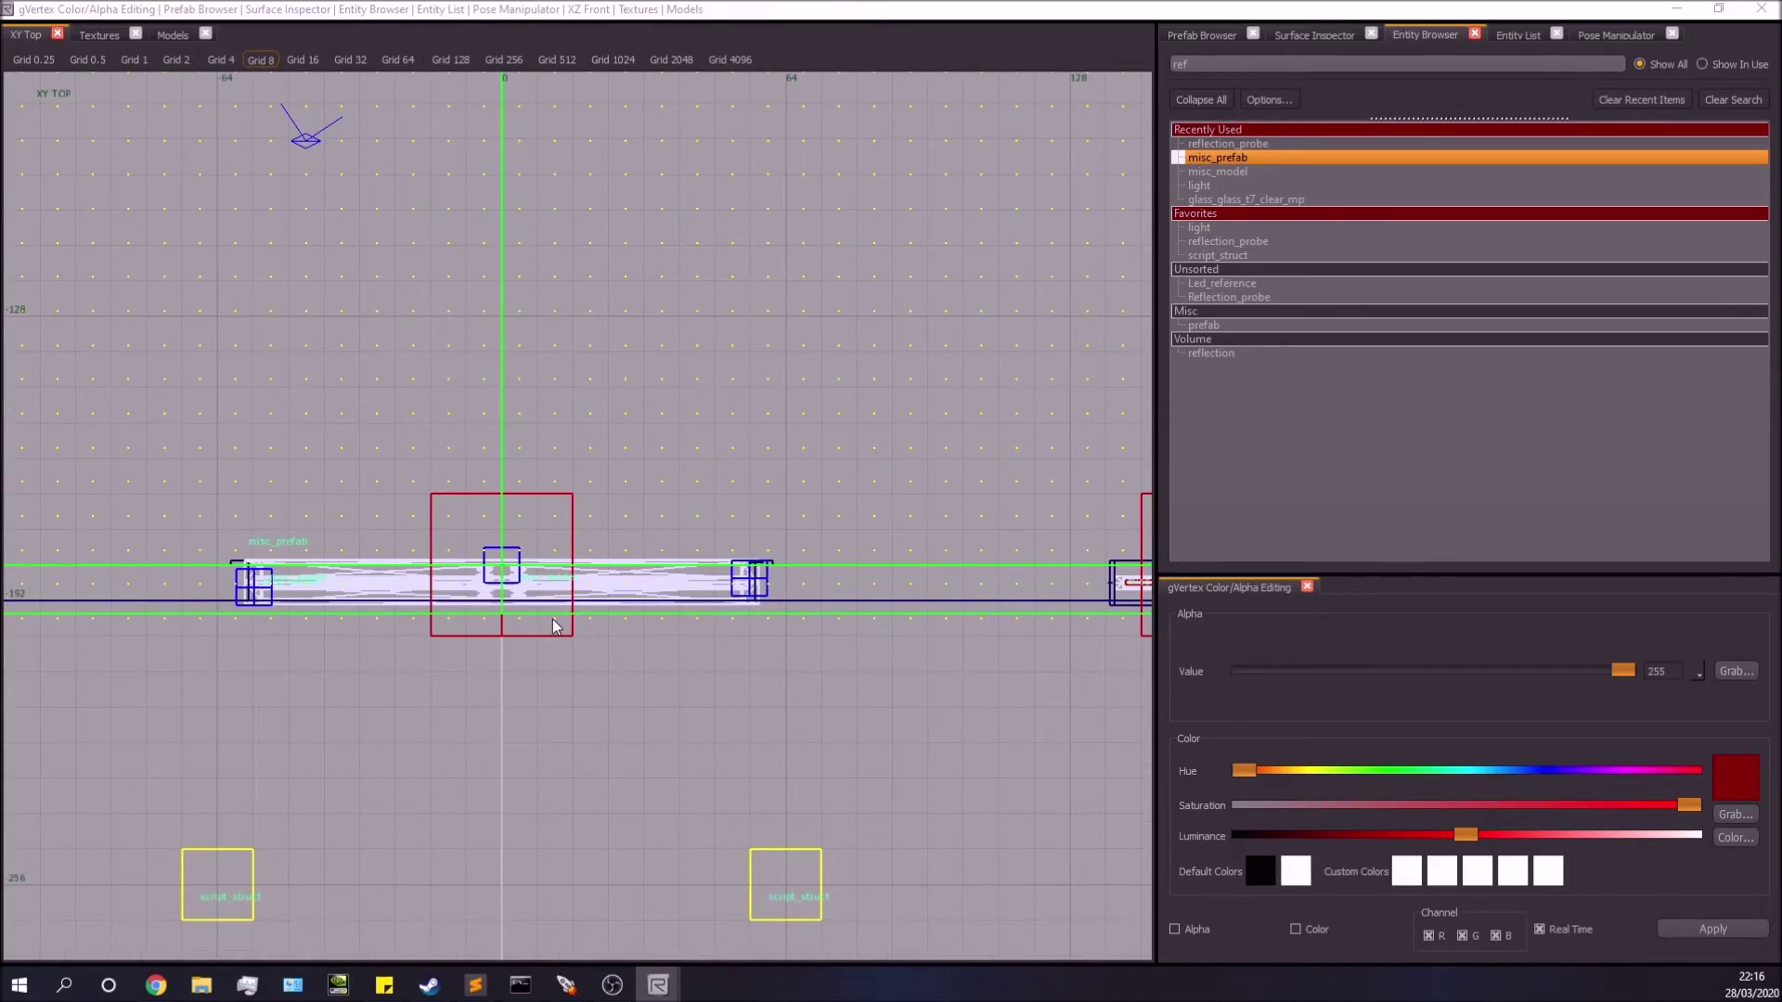
pyautogui.scroll(-5, 554, 626)
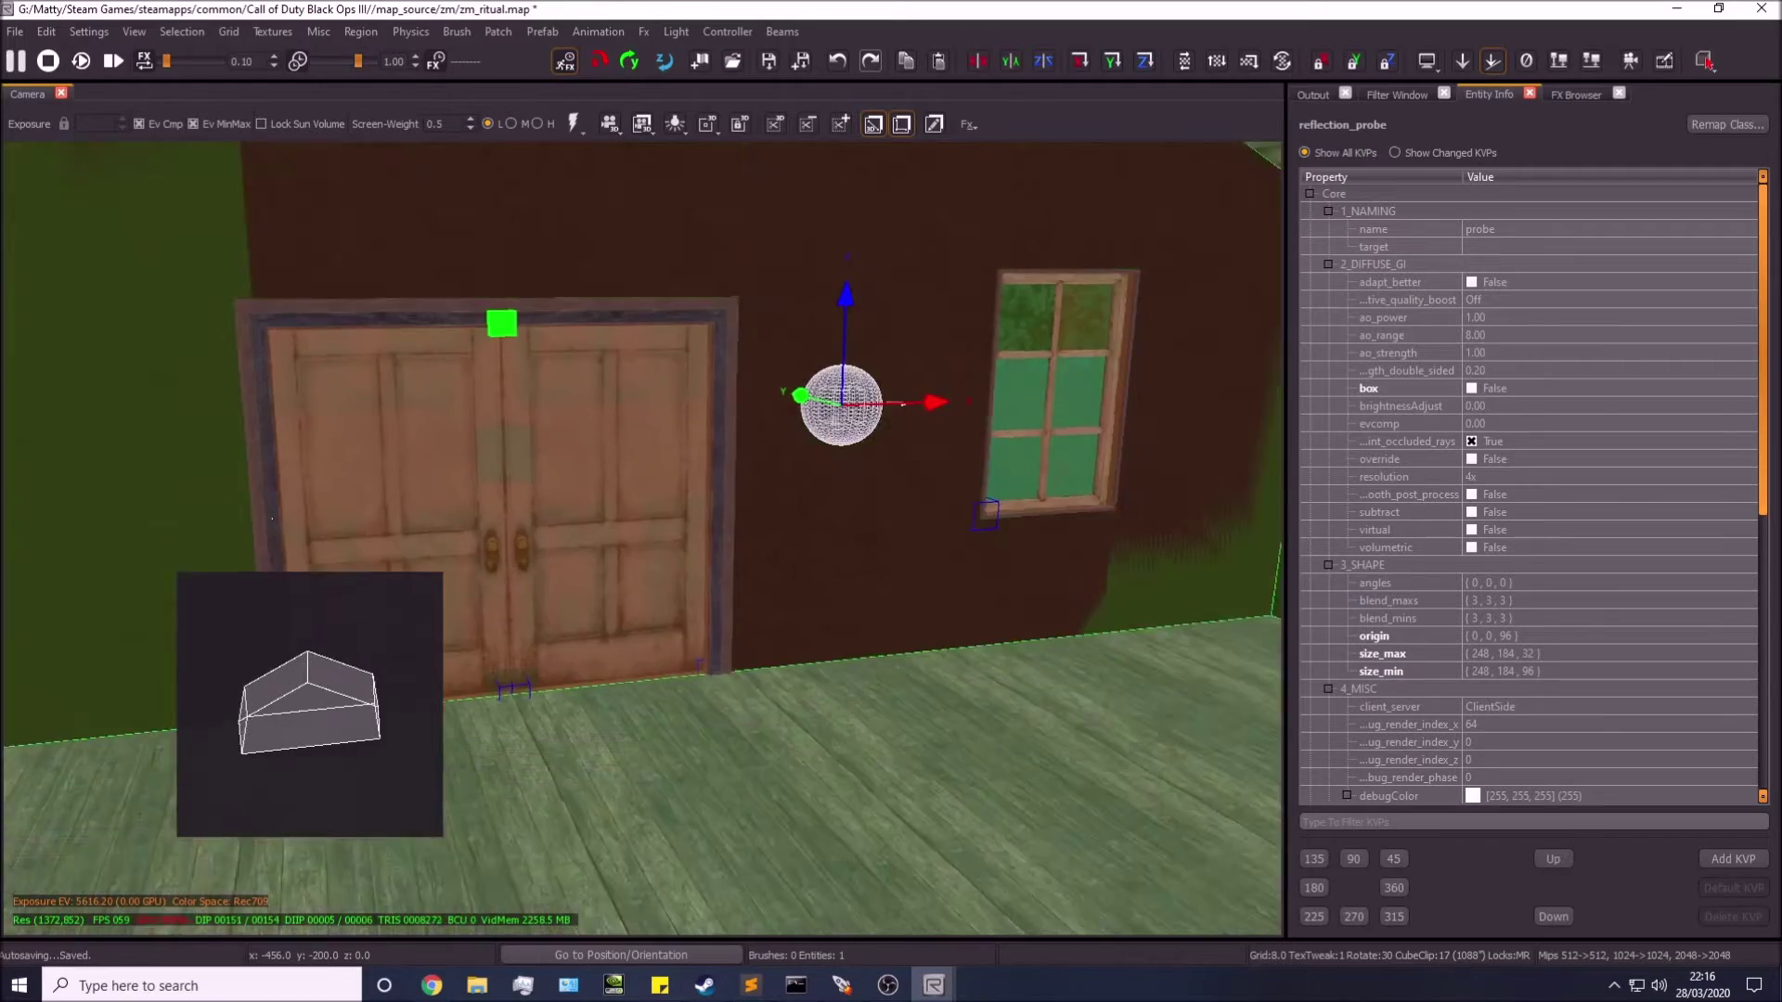
pyautogui.moveTo(986, 584); pyautogui.dragTo(891, 542, button='right')
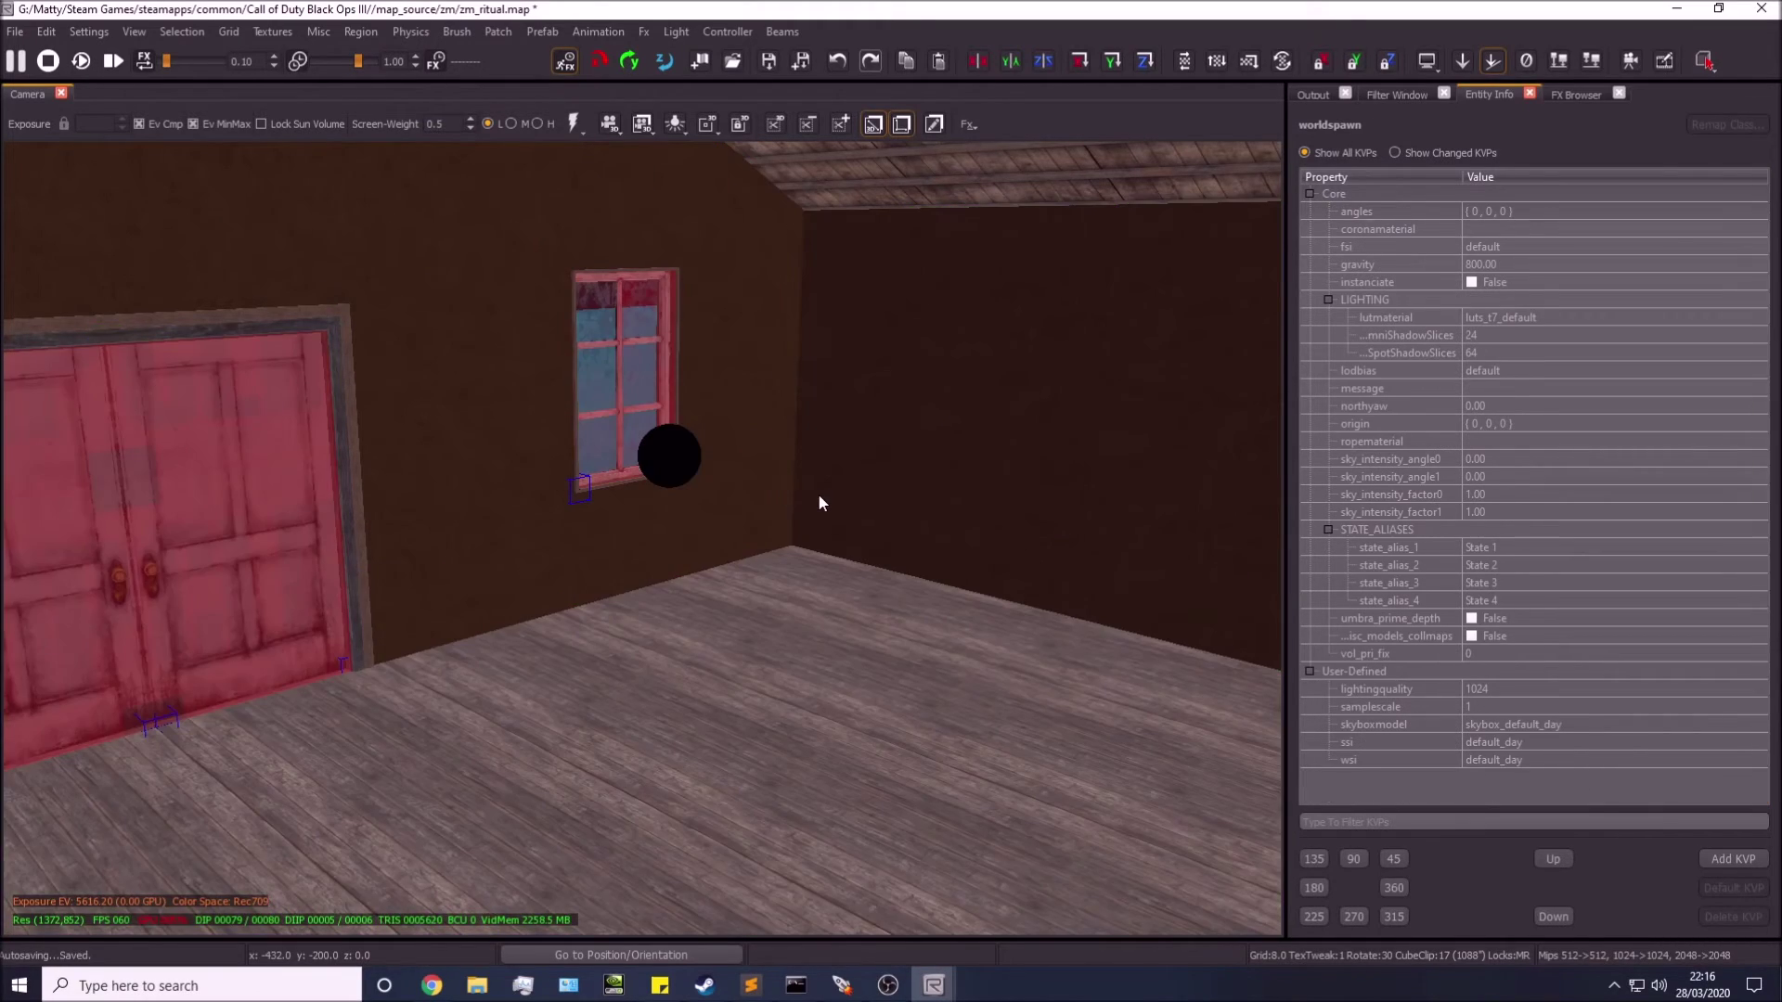
pyautogui.moveTo(820, 497); pyautogui.dragTo(891, 473, button='right')
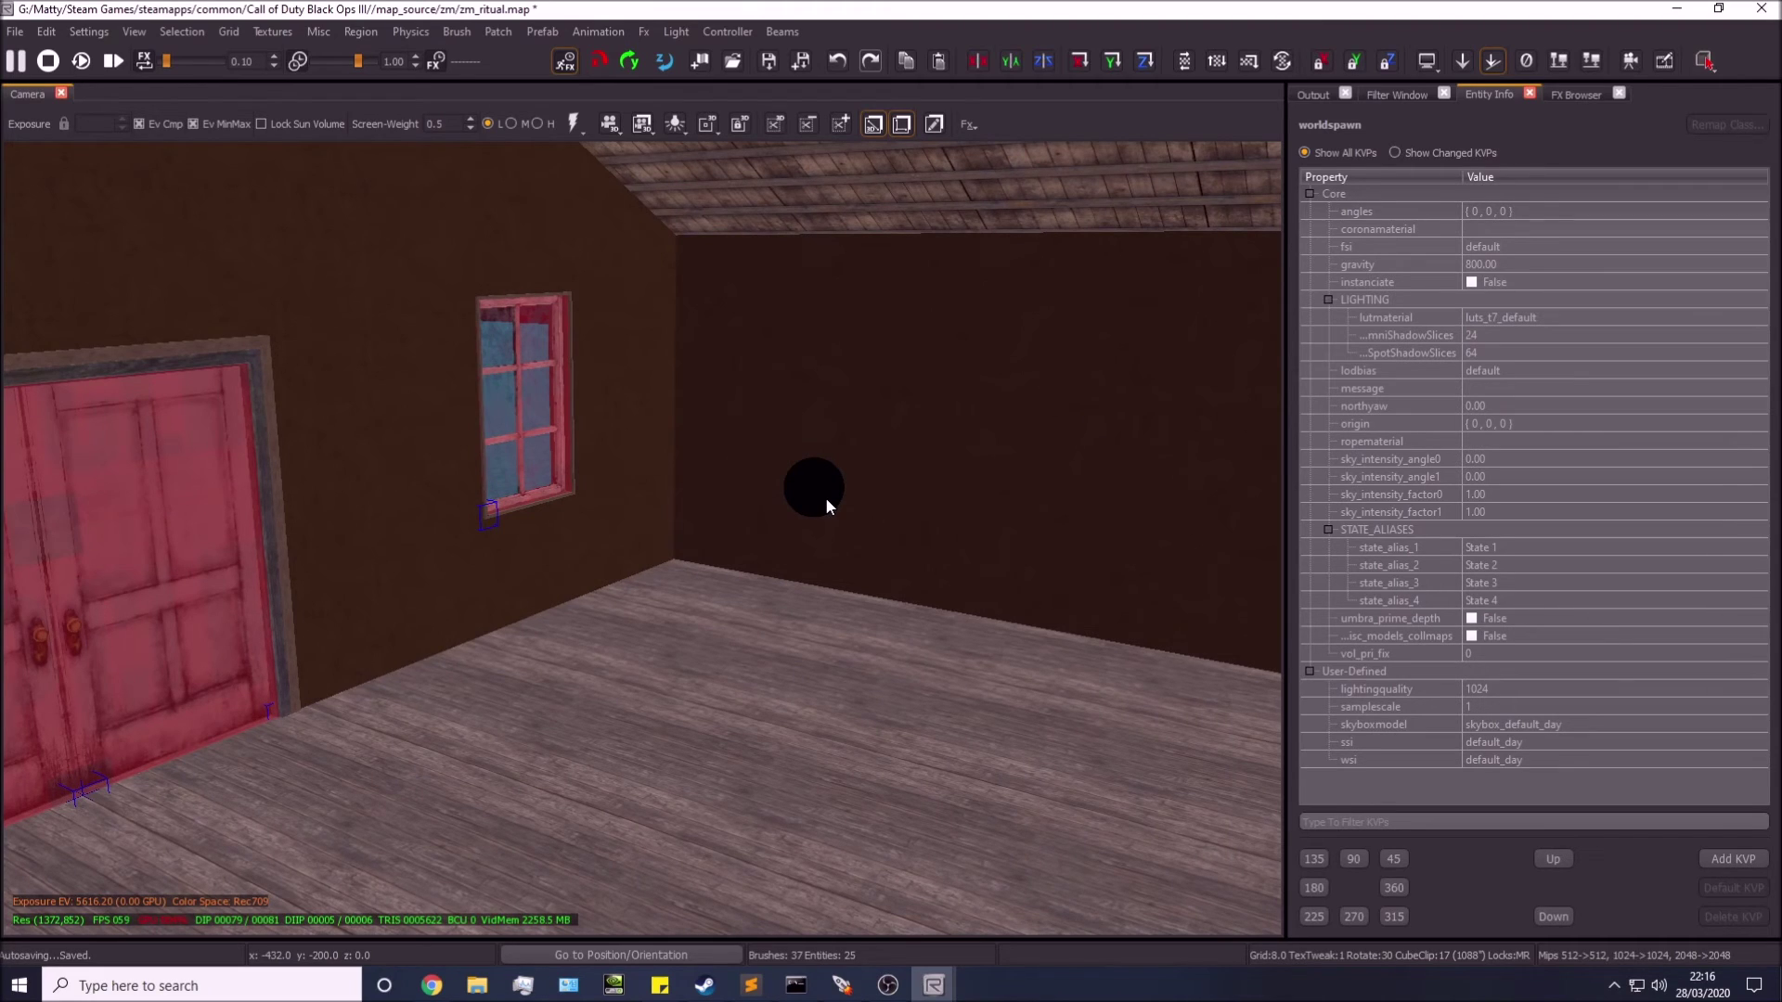